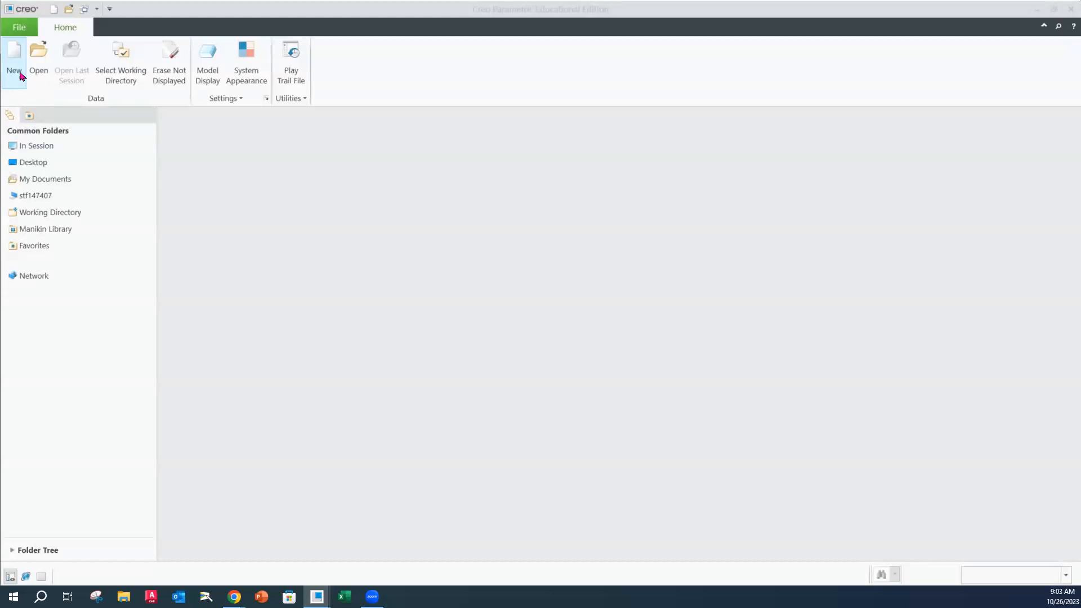
# Set WCTC_CREO as the working directory and create a solid part named shear_plate2 from the default template
pyautogui.click(127, 73)
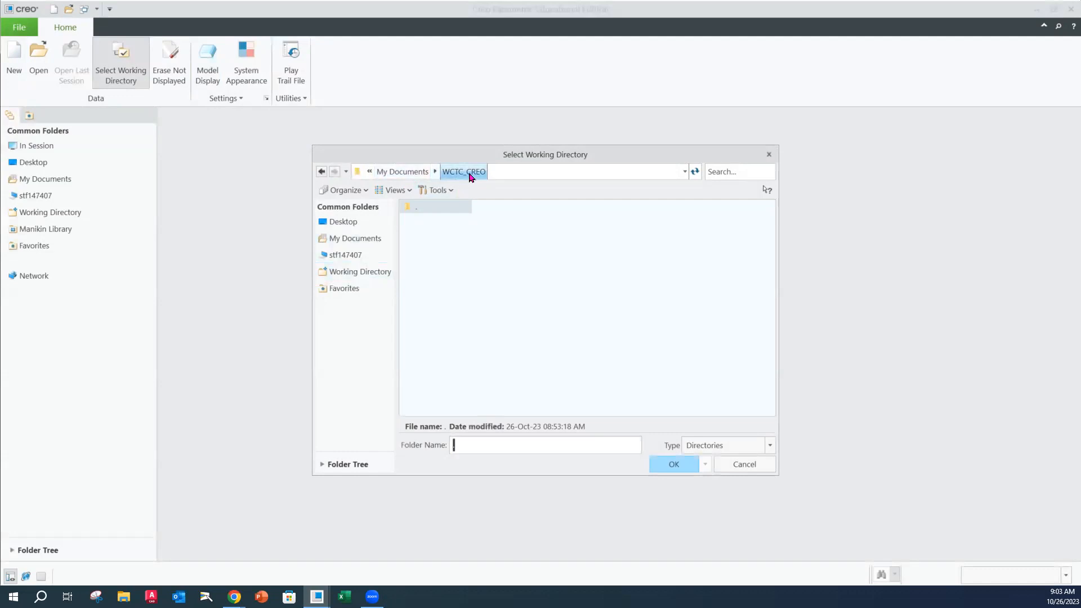
pyautogui.click(674, 464)
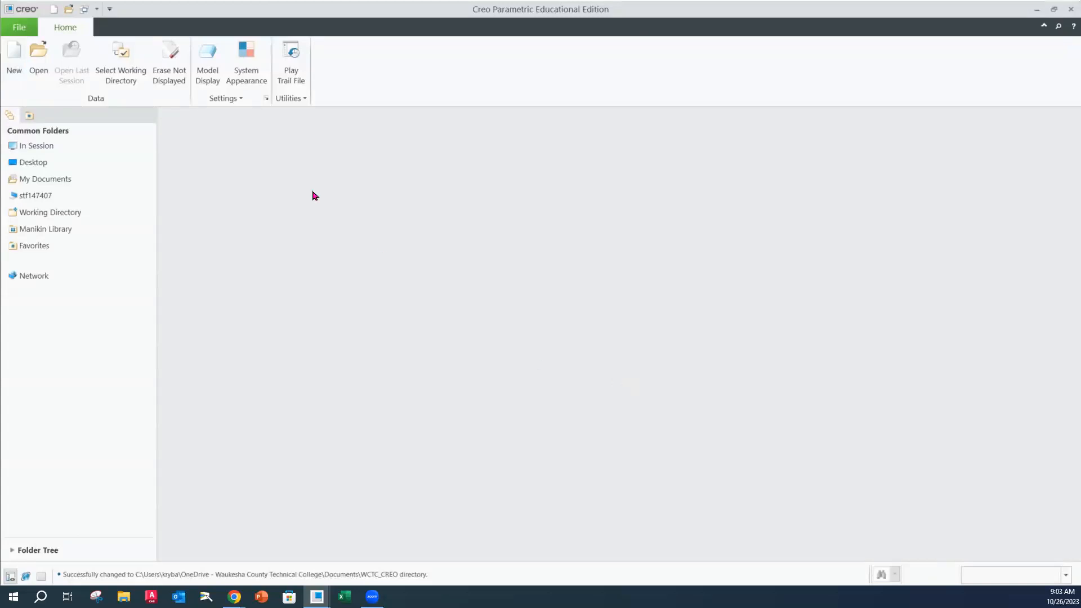
pyautogui.click(9, 73)
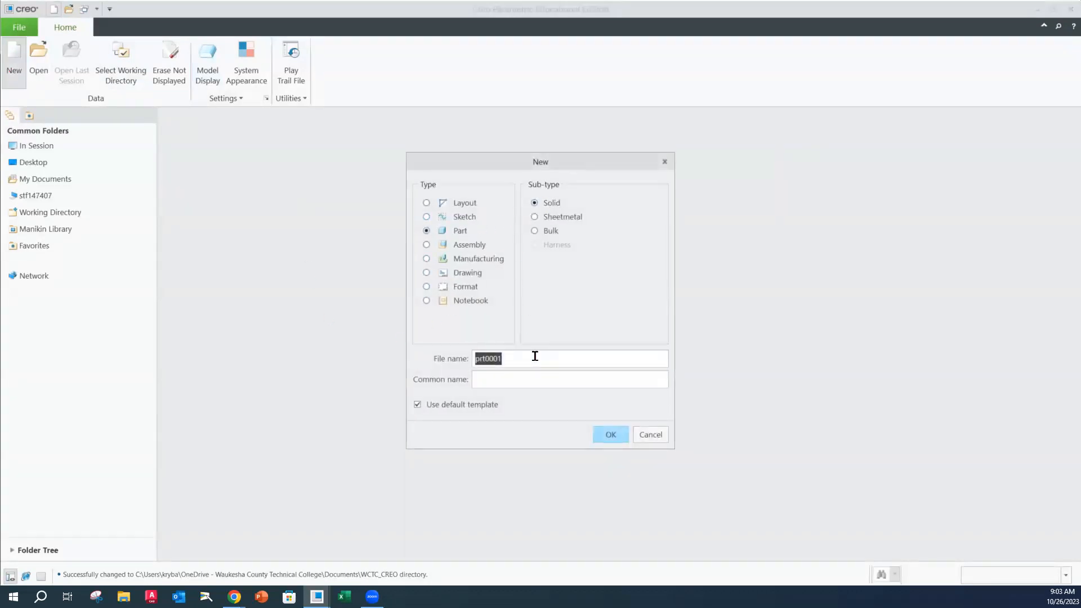
pyautogui.write('shear_plate1')
pyautogui.click(610, 436)
pyautogui.click(608, 325)
pyautogui.press('BackSpace')
pyautogui.write('2')
pyautogui.click(613, 434)
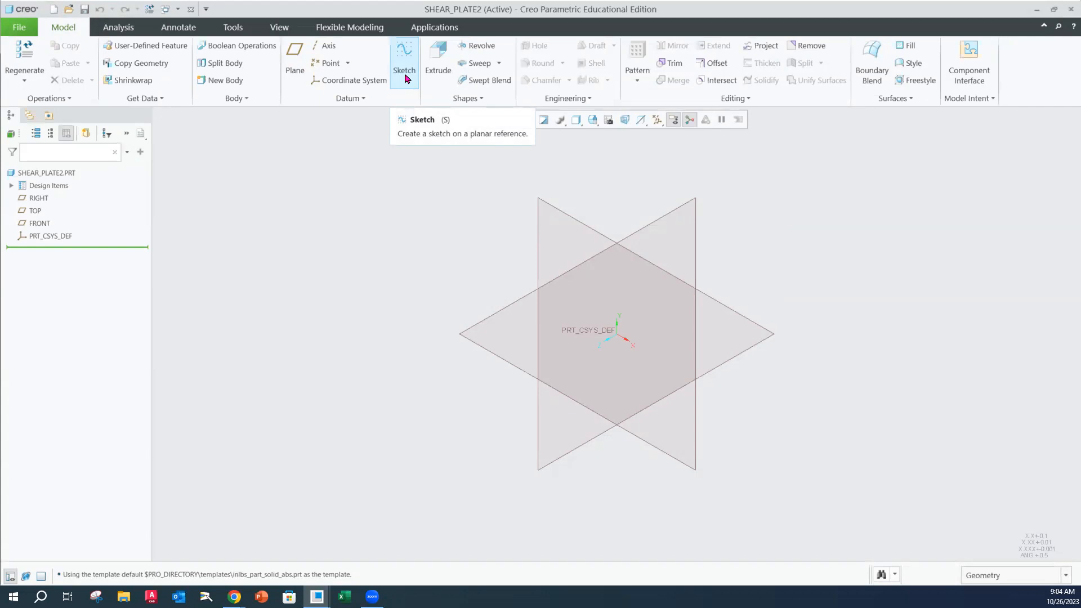
# Start an Extrude with an internal sketch on the FRONT plane, using RIGHT as the right-facing orientation reference
pyautogui.click(442, 79)
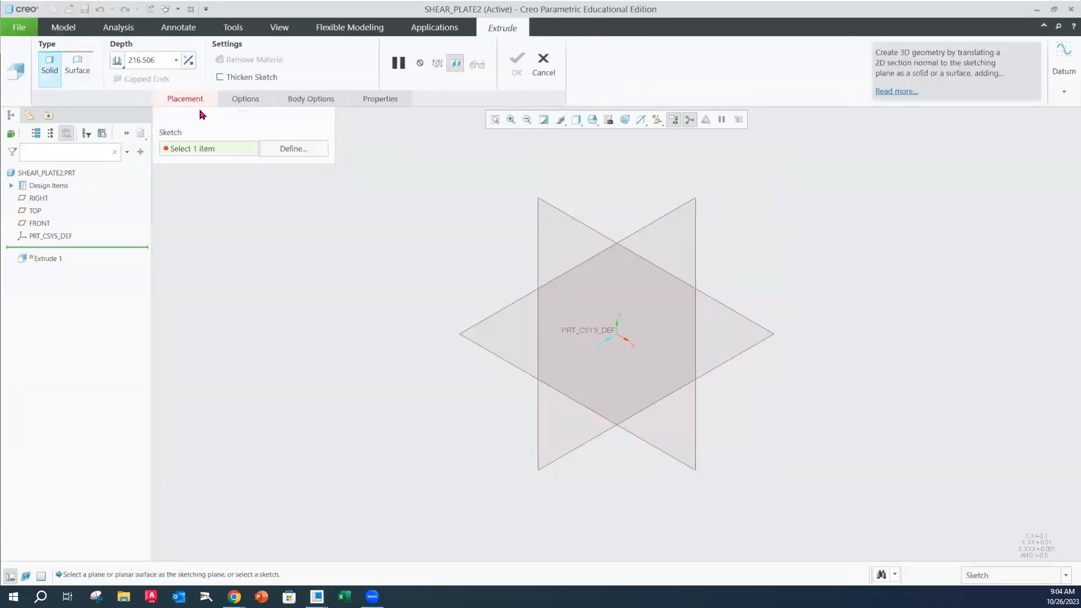
pyautogui.click(284, 150)
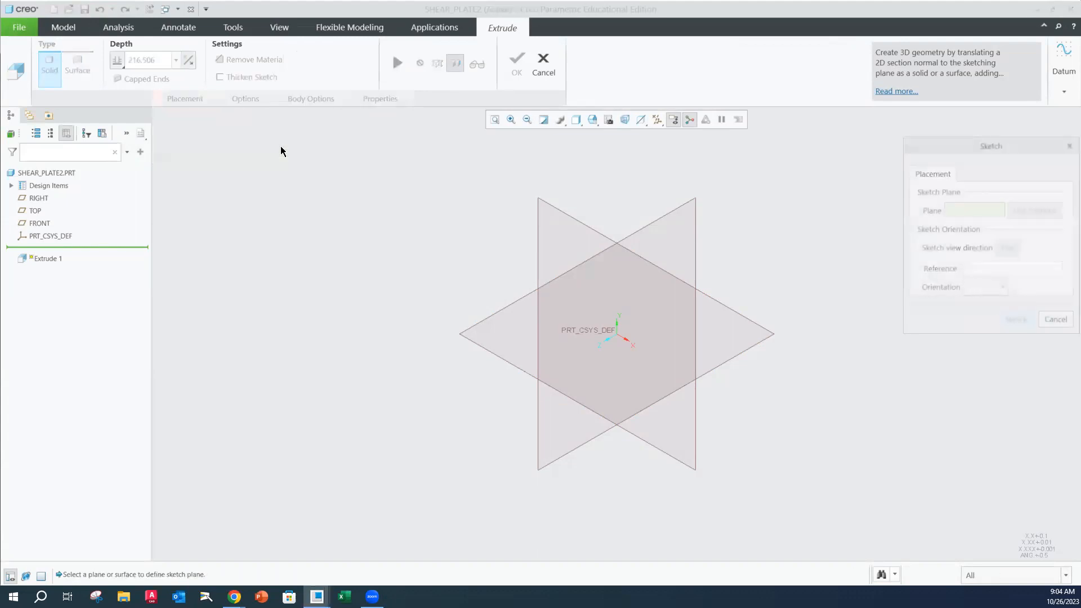
pyautogui.click(586, 228)
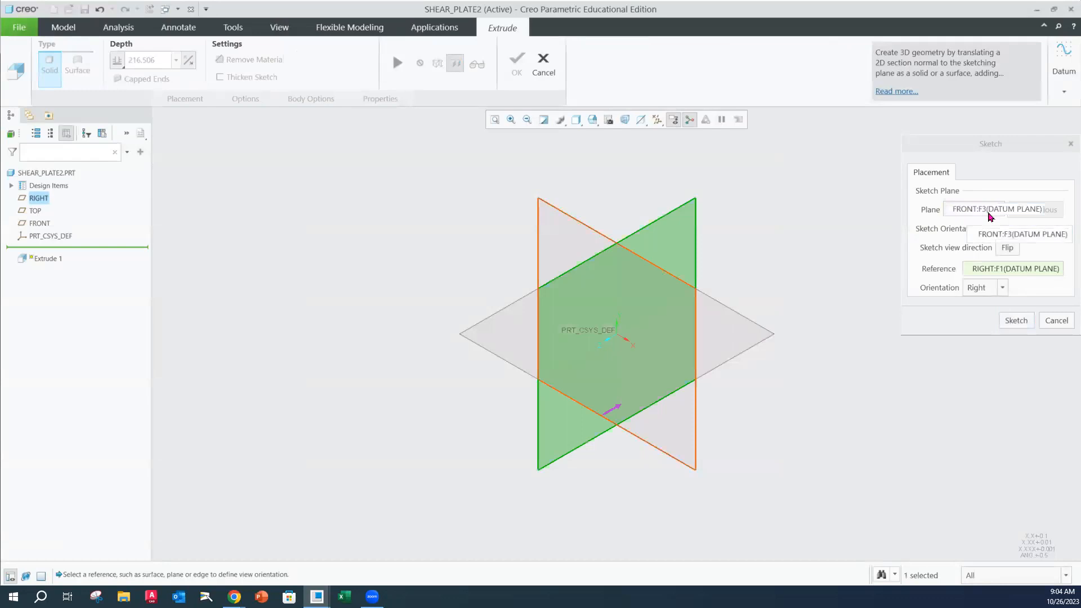
pyautogui.click(1020, 322)
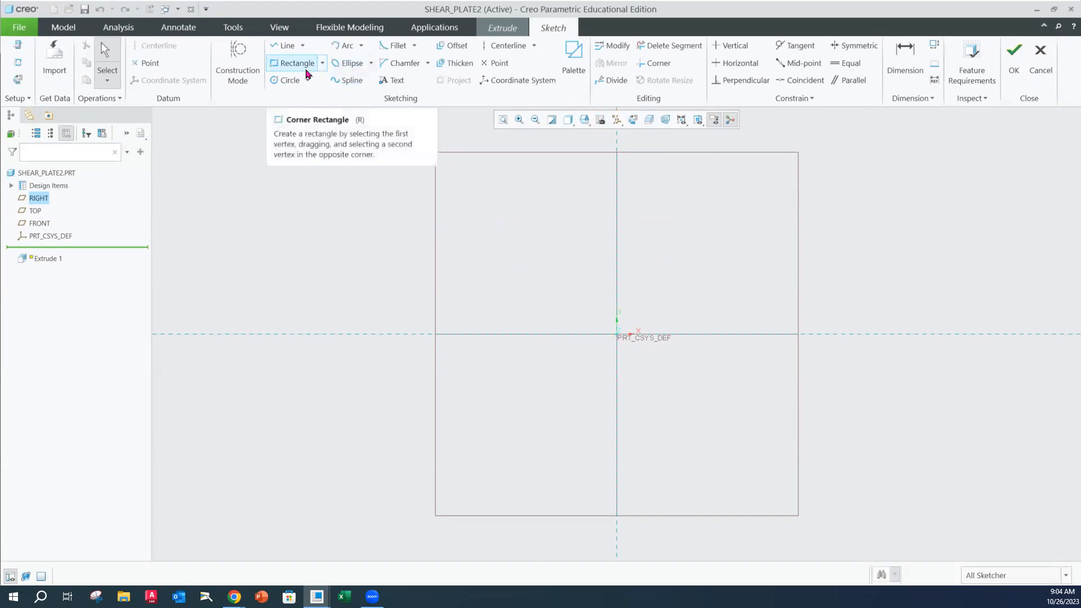
# Sketch a horizontal line about 196 long from the origin and a connected inclined line rising about 95 away from it
pyautogui.click(284, 46)
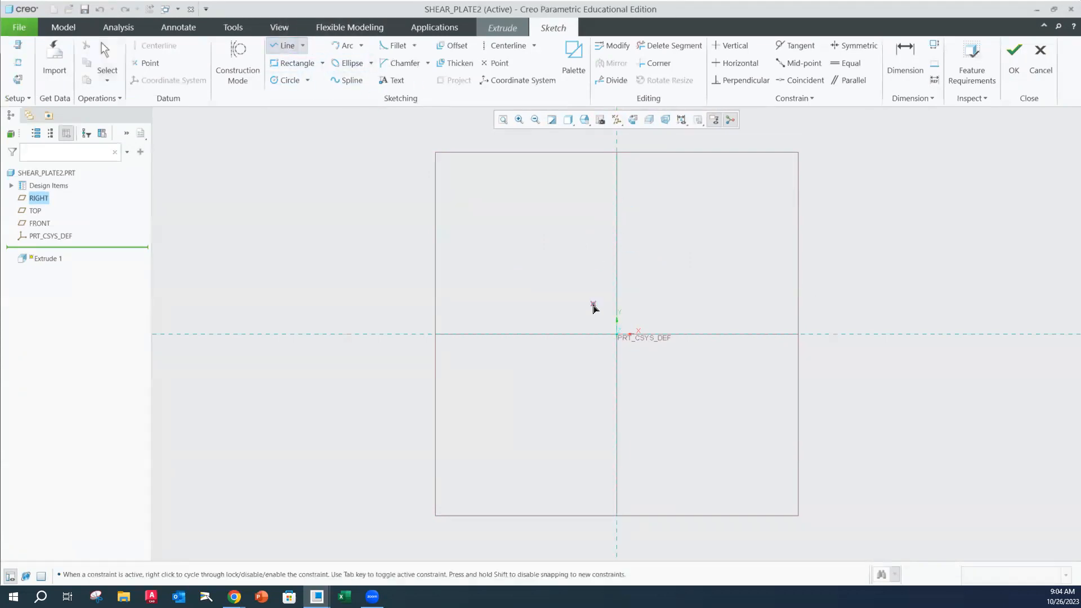
pyautogui.click(618, 335)
pyautogui.click(756, 334)
pyautogui.click(841, 266)
pyautogui.middleClick(842, 247)
pyautogui.middleClick(860, 249)
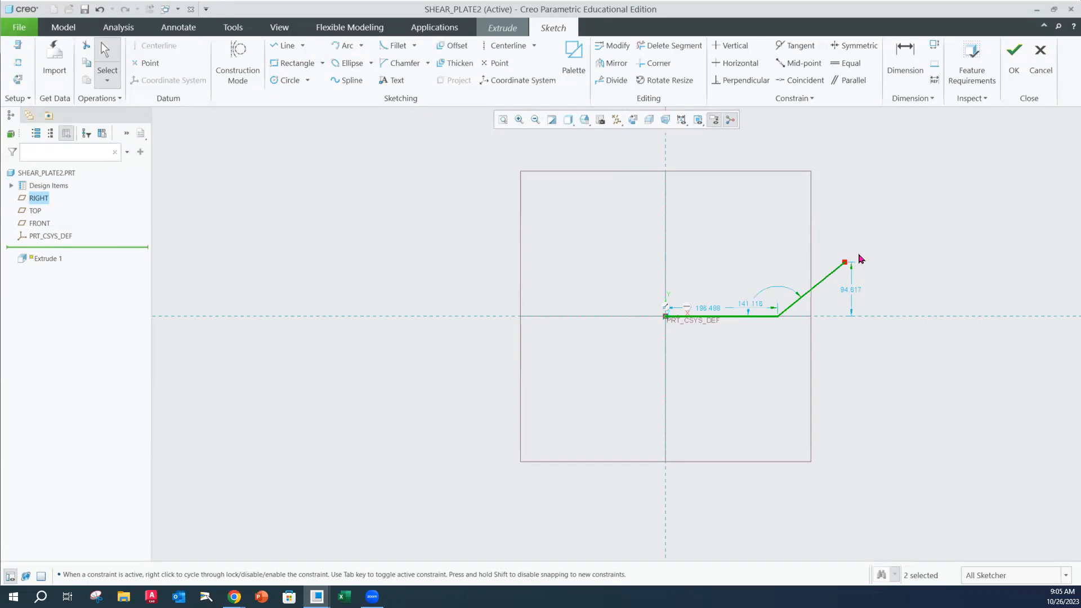
# Set the horizontal line's length to 3.688 and place its dimension below the line
pyautogui.doubleClick(710, 312)
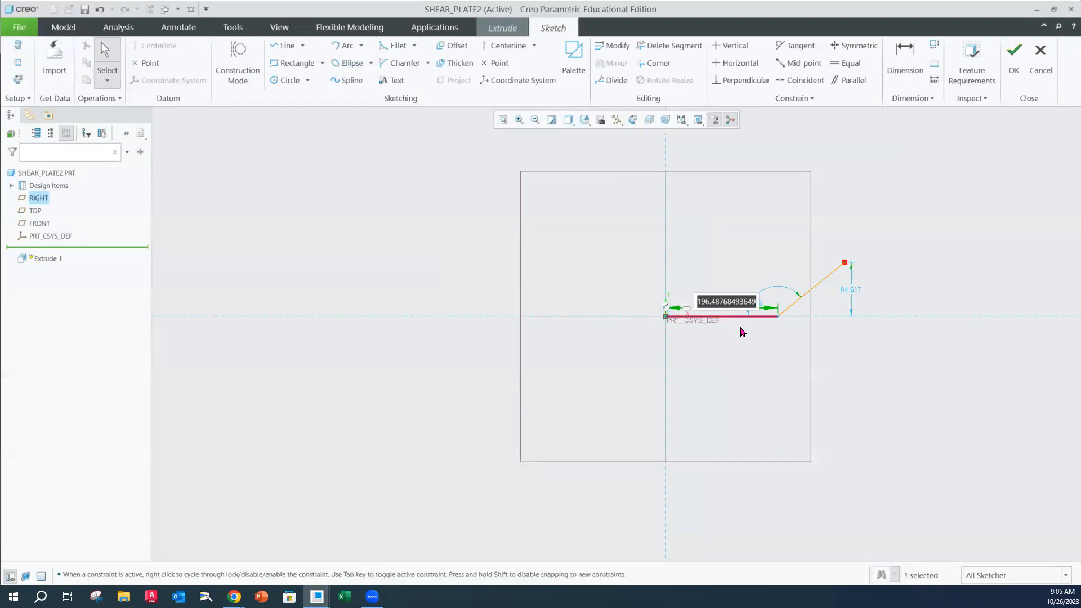
pyautogui.write('3.688')
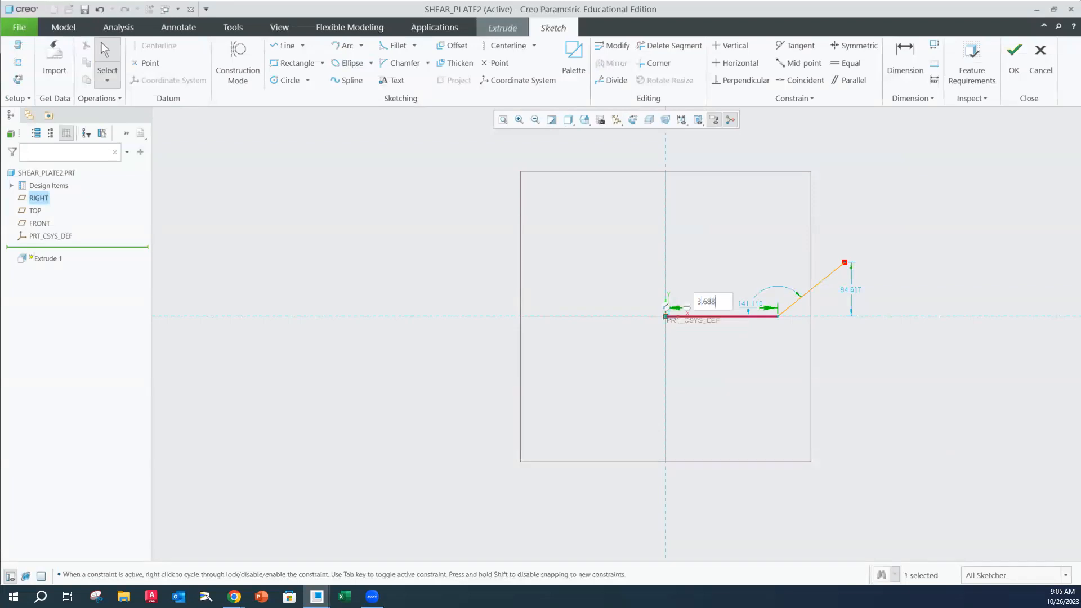
pyautogui.press('Return')
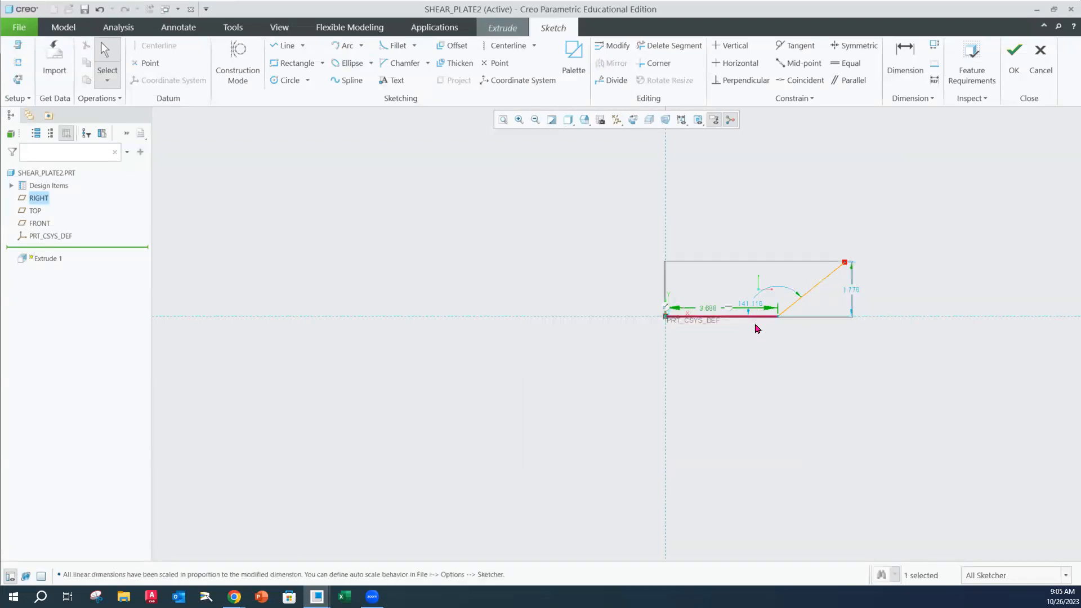
pyautogui.moveTo(711, 313); pyautogui.dragTo(718, 337)
# Consult the Shear Plate figure in Chrome, return to Creo, and set the angle between the horizontal and inclined lines to 135 degrees
pyautogui.moveTo(234, 597)
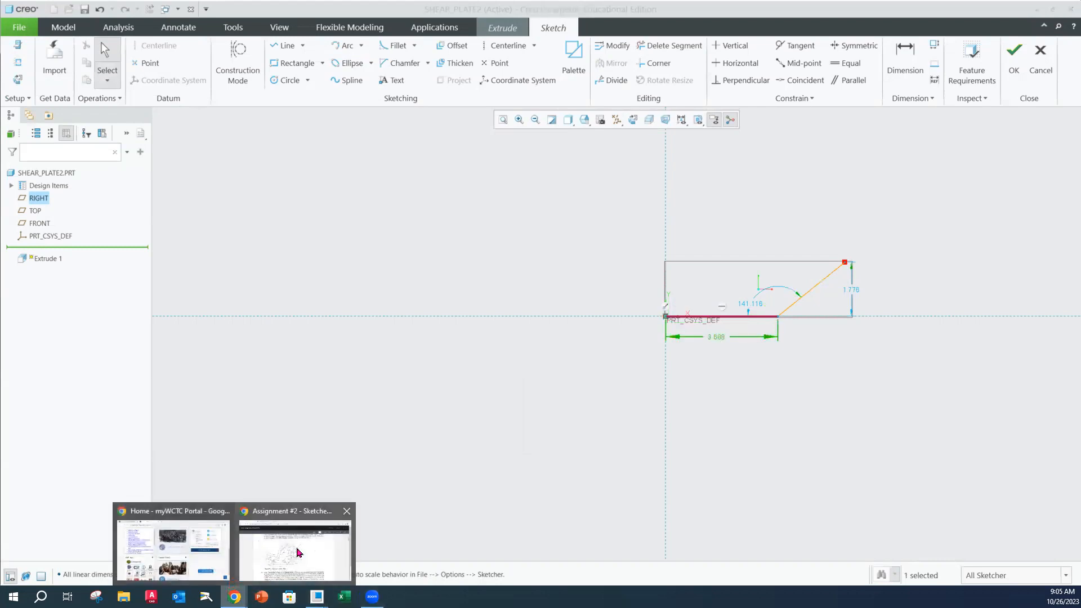
pyautogui.click(277, 553)
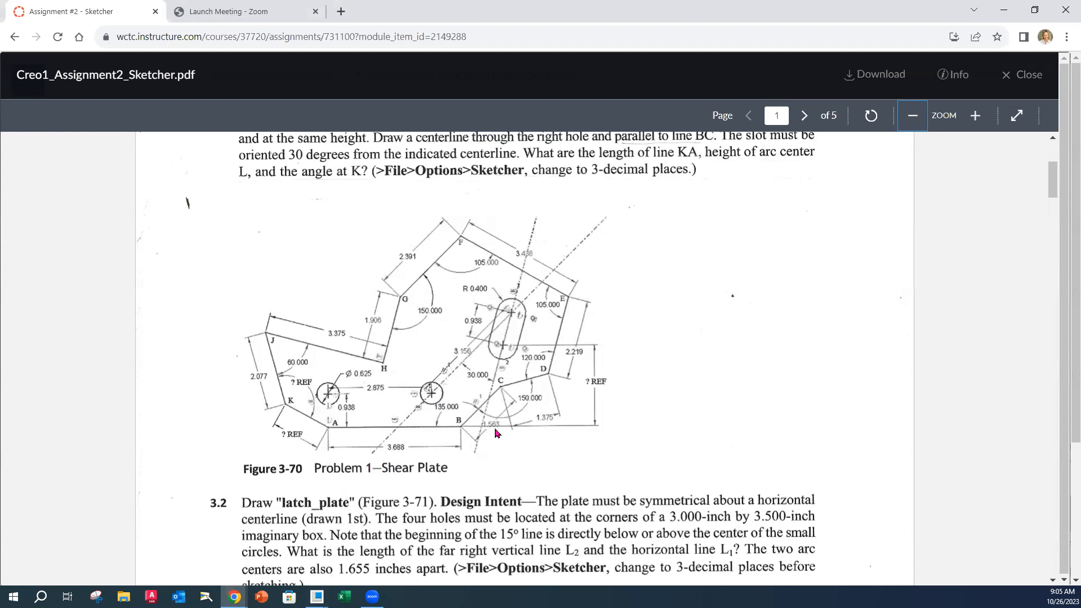
pyautogui.click(317, 596)
pyautogui.click(262, 546)
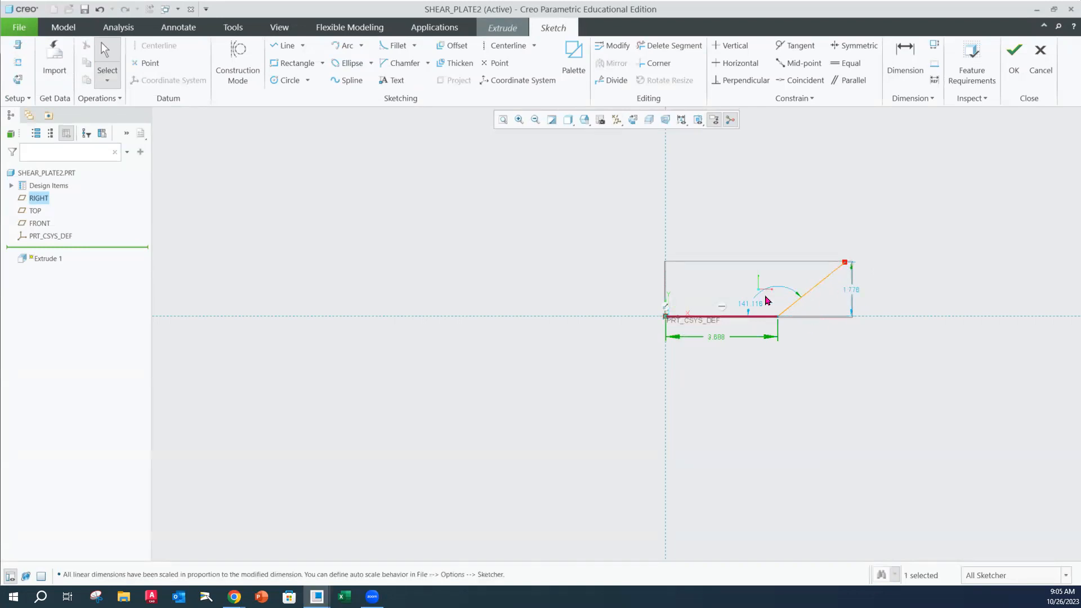
pyautogui.moveTo(750, 309); pyautogui.dragTo(763, 289)
pyautogui.click(765, 292)
pyautogui.doubleClick(765, 292)
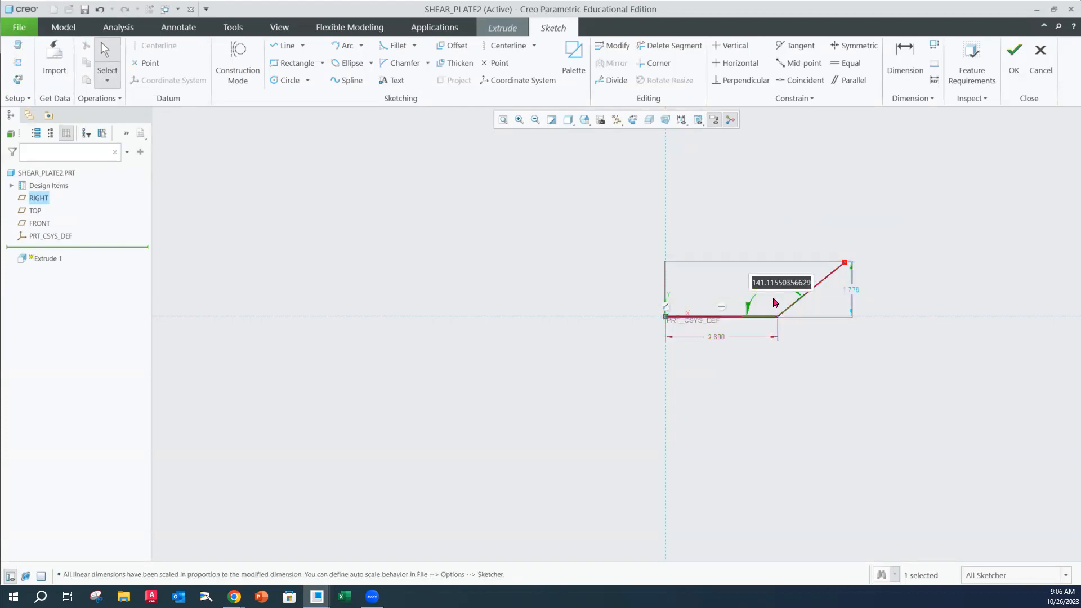
pyautogui.write('135')
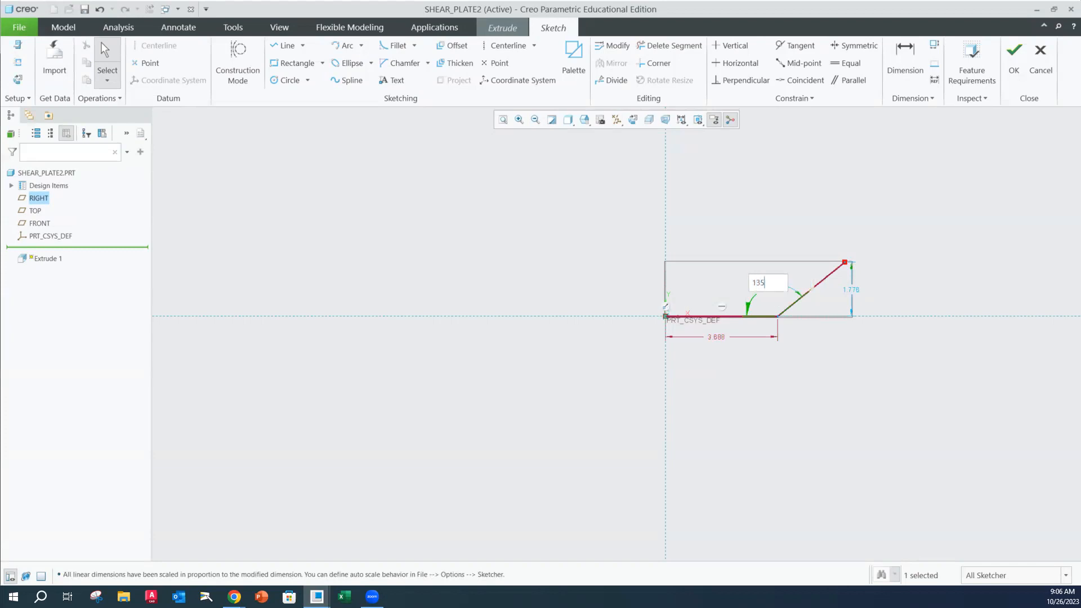
pyautogui.press('Return')
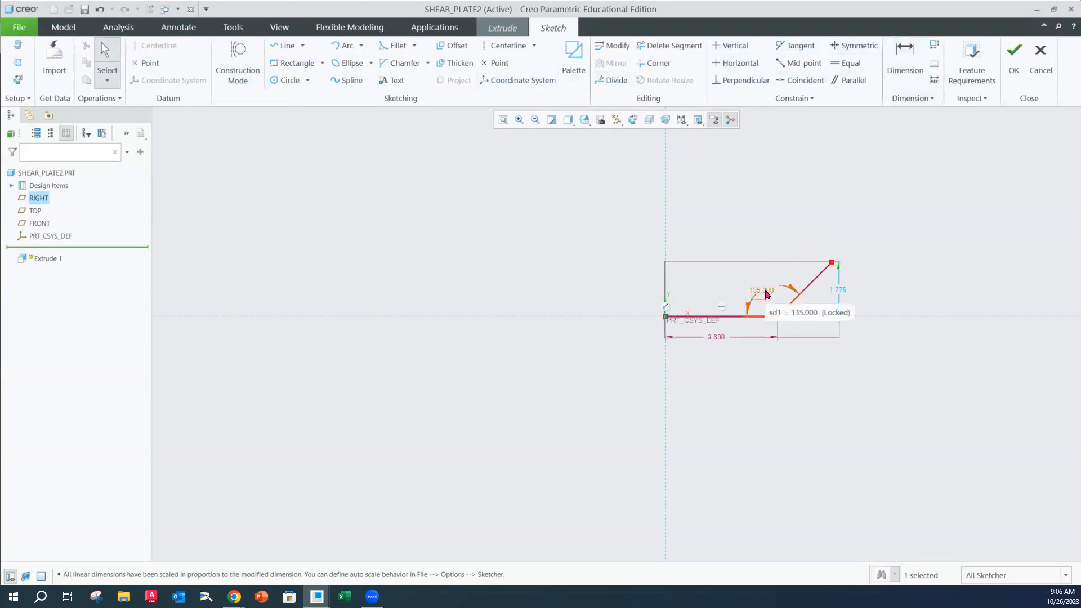
pyautogui.moveTo(766, 294)
pyautogui.mouseDown()
pyautogui.moveTo(766, 278)
pyautogui.moveTo(741, 259)
pyautogui.moveTo(767, 290)
pyautogui.mouseUp()
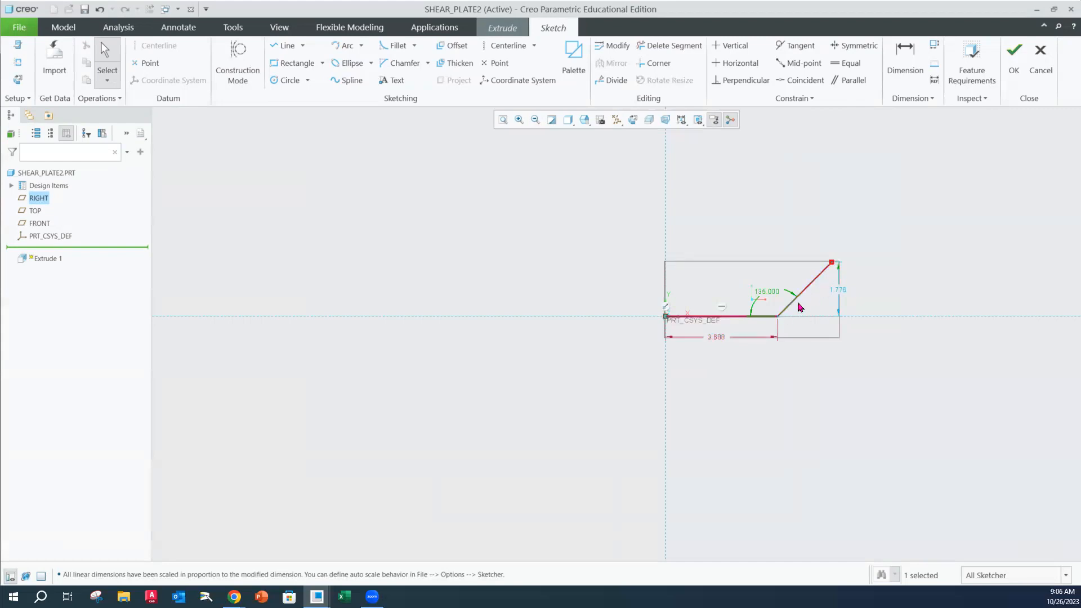
# Dimension the inclined line along its length and set it to 1.563
pyautogui.click(900, 72)
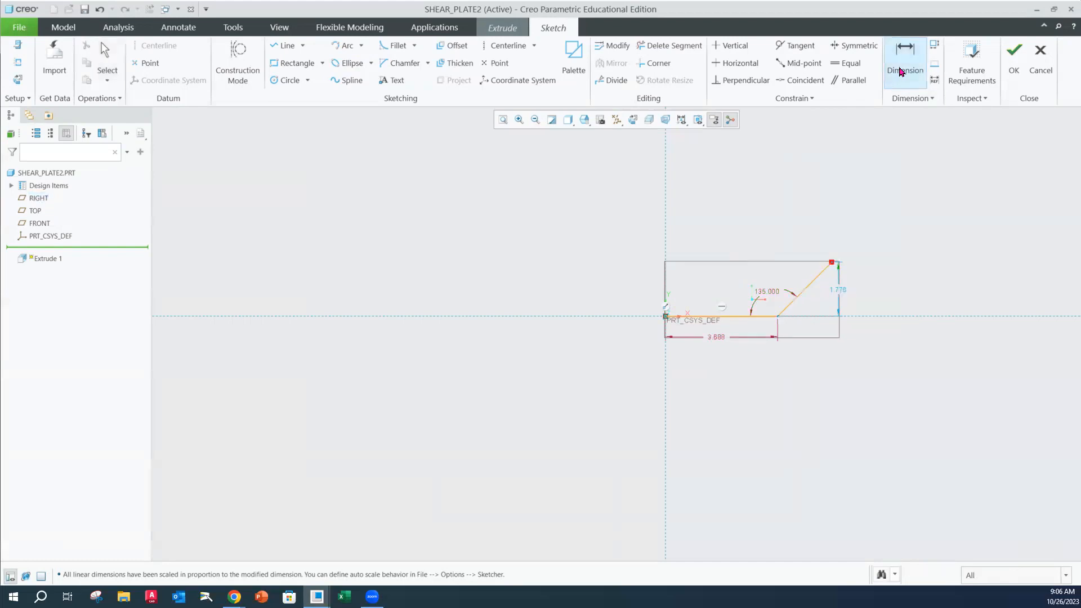
pyautogui.click(808, 286)
pyautogui.middleClick(831, 305)
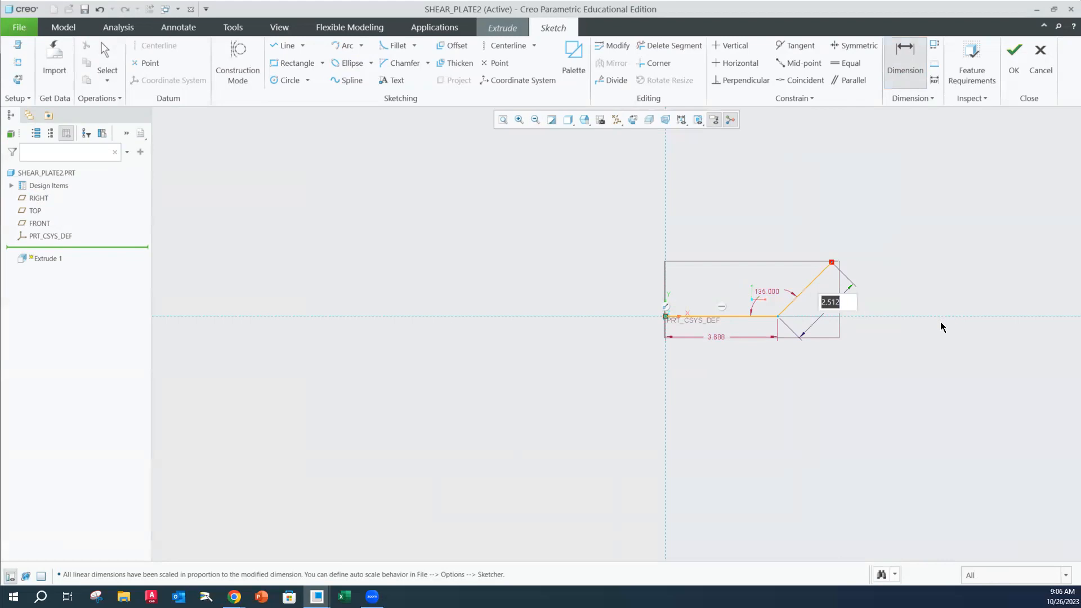
pyautogui.write('1.563')
pyautogui.press('Return')
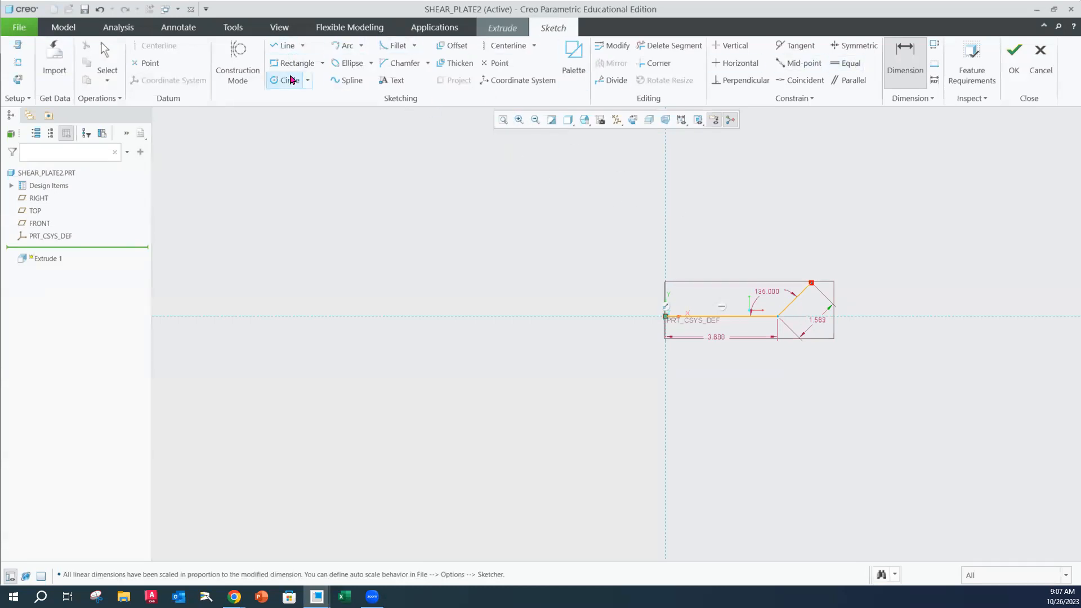
# Sketch three connected lines from the inclined line's free end, with corners about 1.43 and 4.41 high, ending about 4.18 from the vertical reference
pyautogui.click(284, 45)
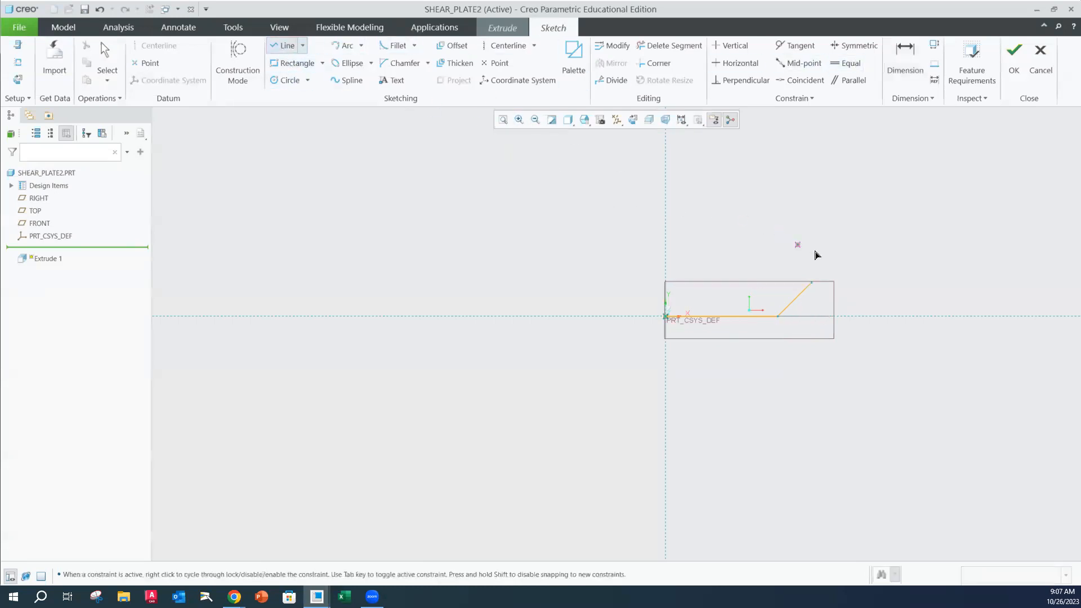
pyautogui.click(811, 283)
pyautogui.click(880, 274)
pyautogui.click(902, 182)
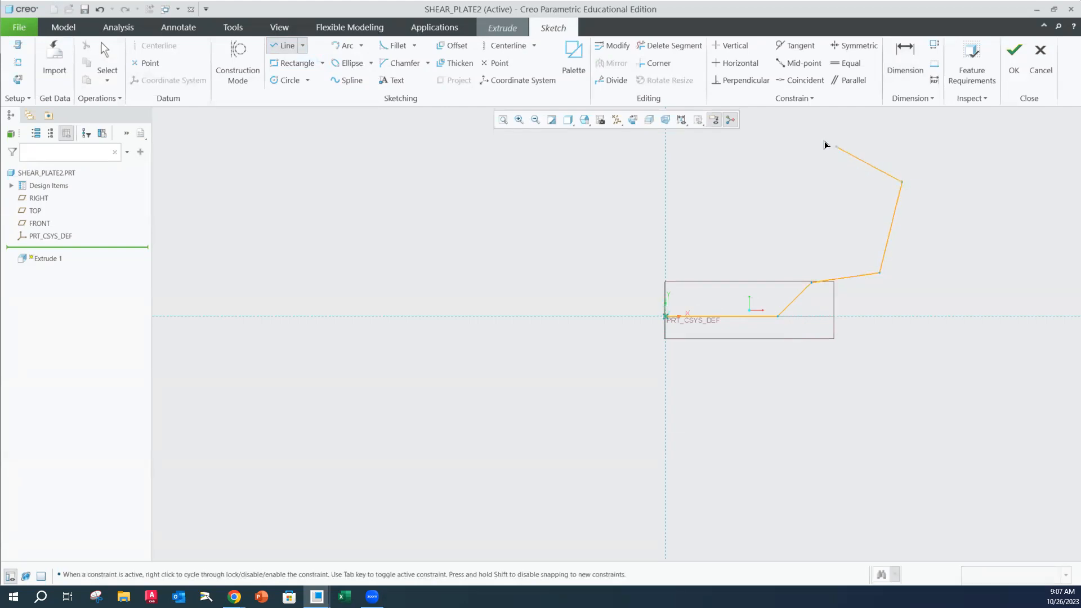
pyautogui.click(792, 132)
pyautogui.middleClick(763, 196)
pyautogui.middleClick(763, 197)
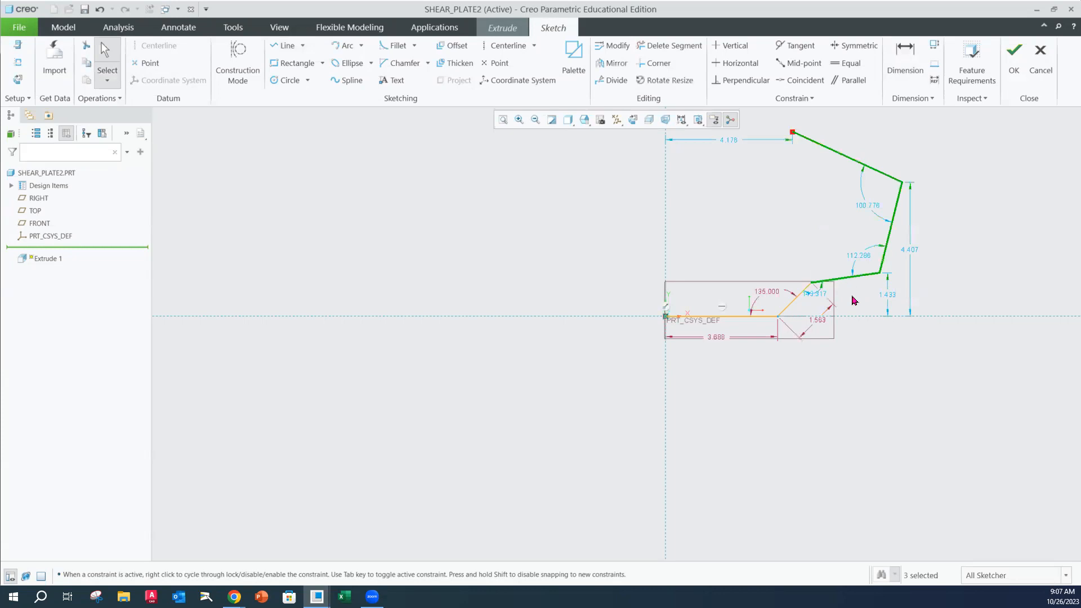
# Reposition the angle dimension between the 1.563 line and the adjoining shallow line and set it to 150 degrees
pyautogui.scroll(-1, 868, 309)
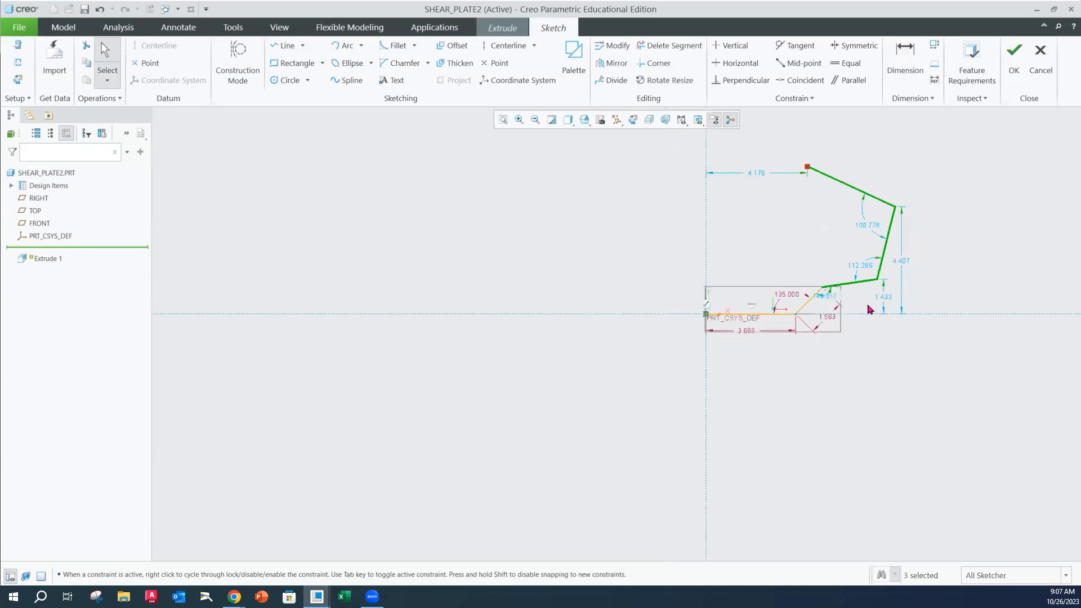
pyautogui.scroll(2, 868, 309)
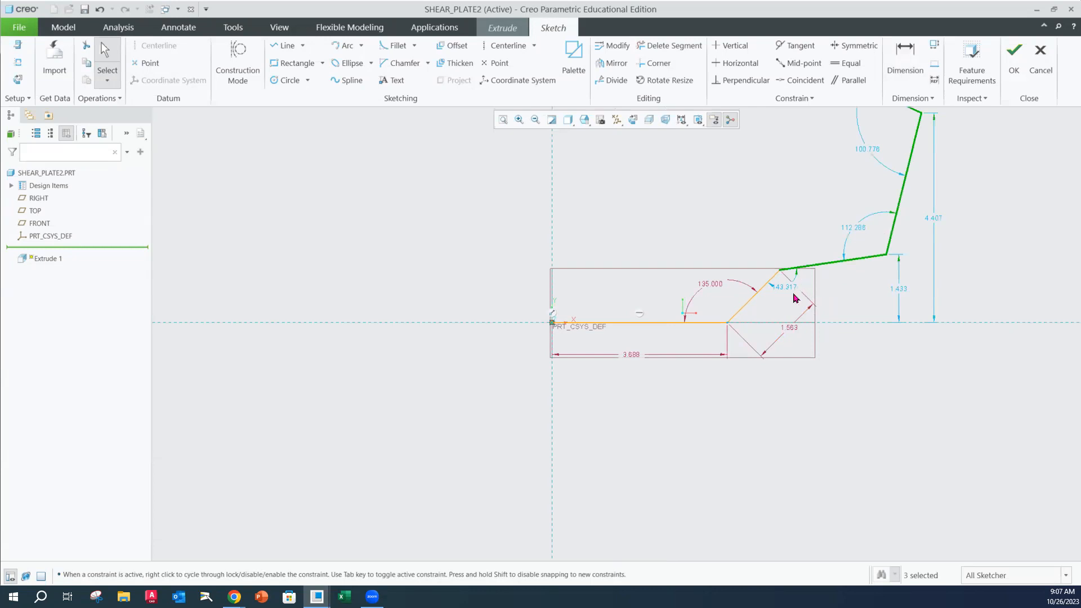
pyautogui.moveTo(785, 287); pyautogui.dragTo(803, 302)
pyautogui.doubleClick(798, 303)
pyautogui.write('150')
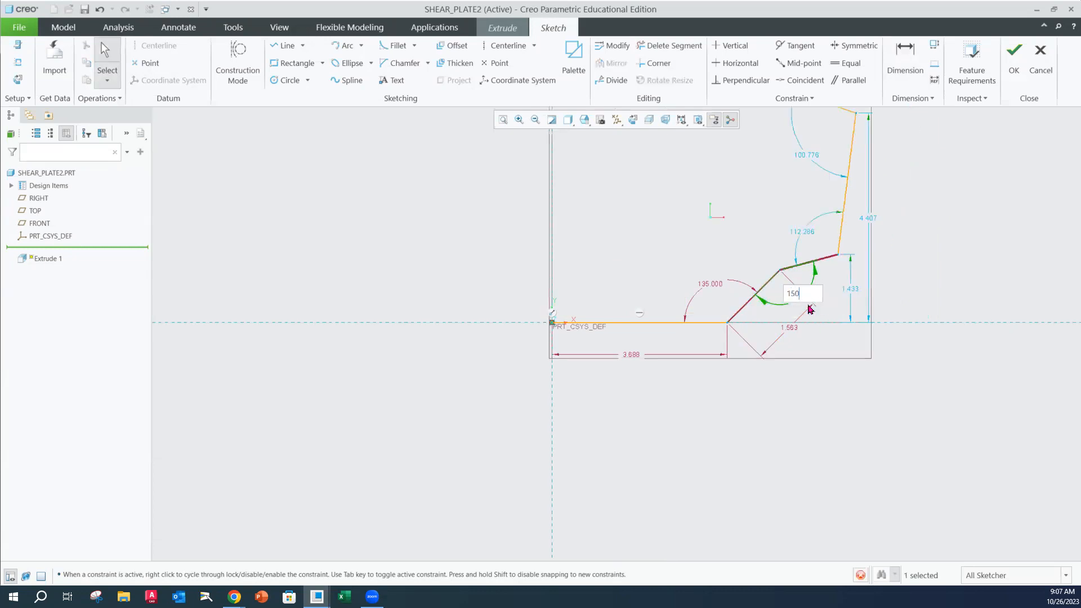
pyautogui.press('Return')
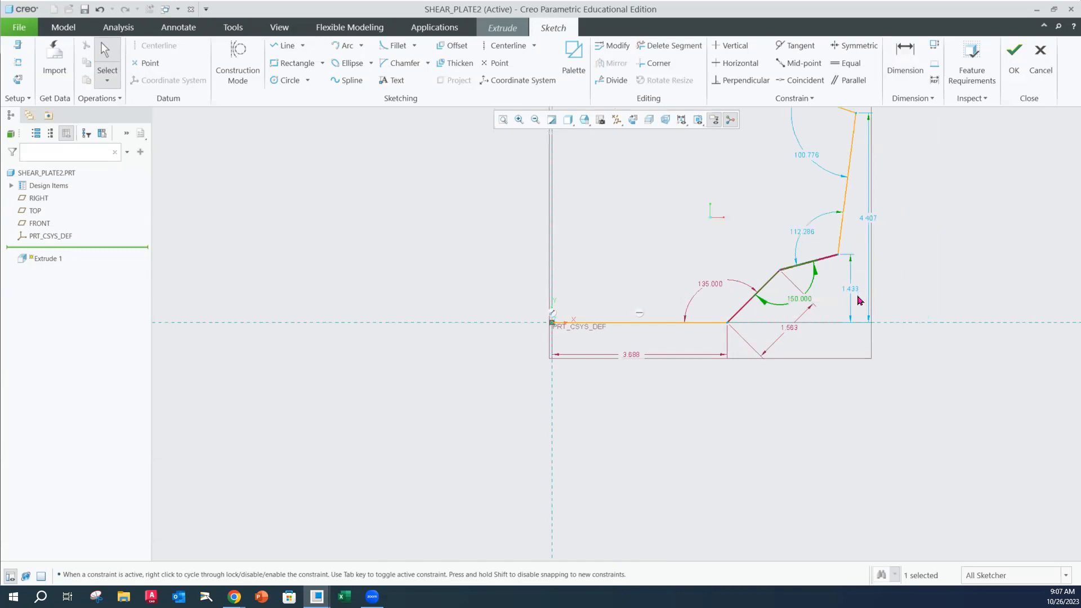
# Set the angle between the shallow and steep lines to 120 degrees and the angle at the steep line's upper end to 105 degrees
pyautogui.moveTo(807, 231); pyautogui.dragTo(807, 231)
pyautogui.doubleClick(807, 232)
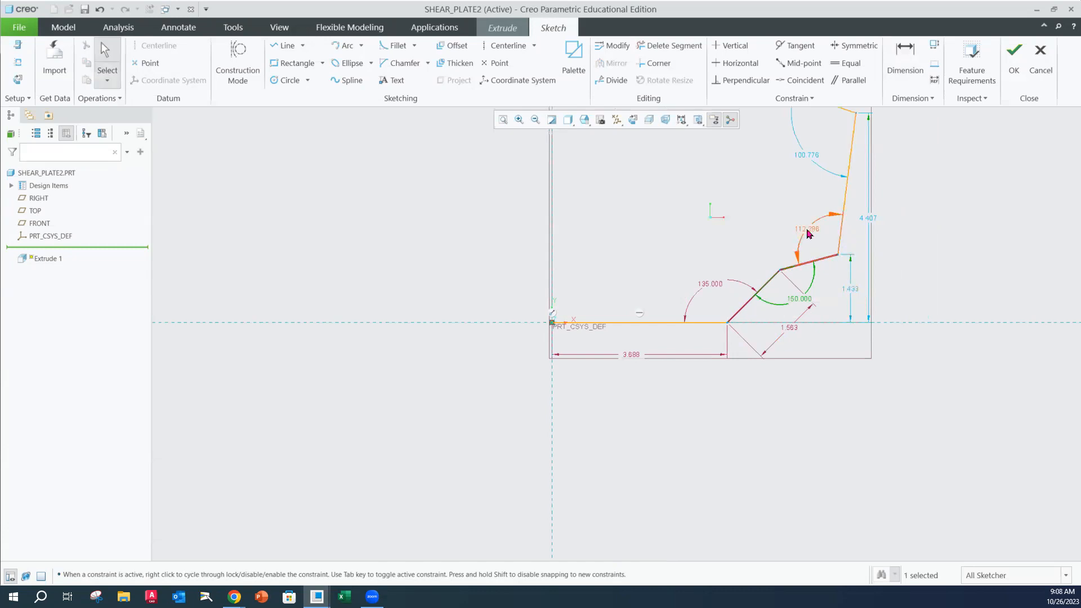
pyautogui.write('120')
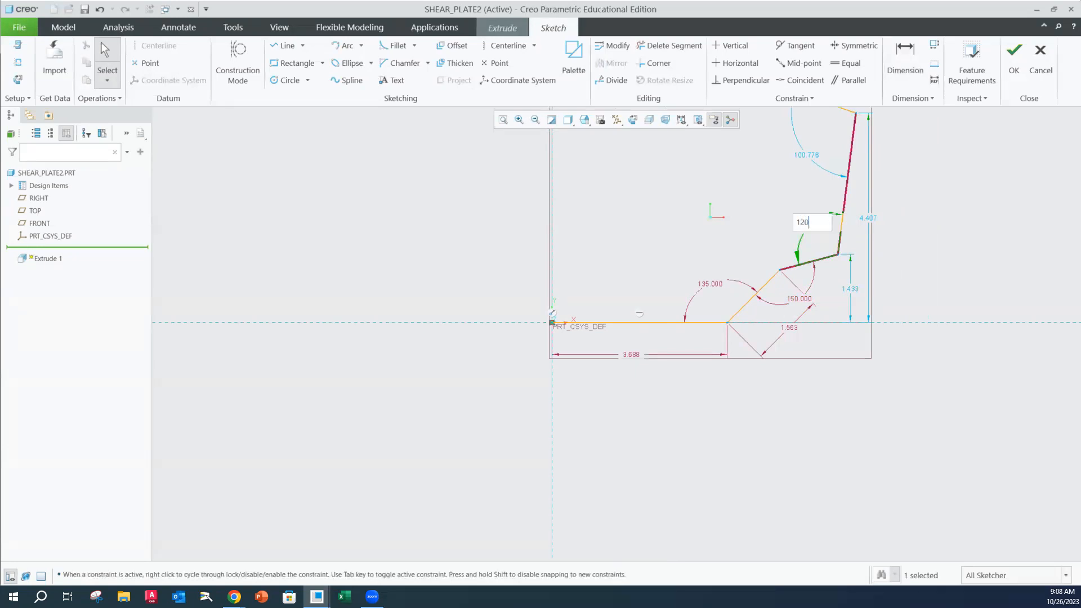
pyautogui.press('Return')
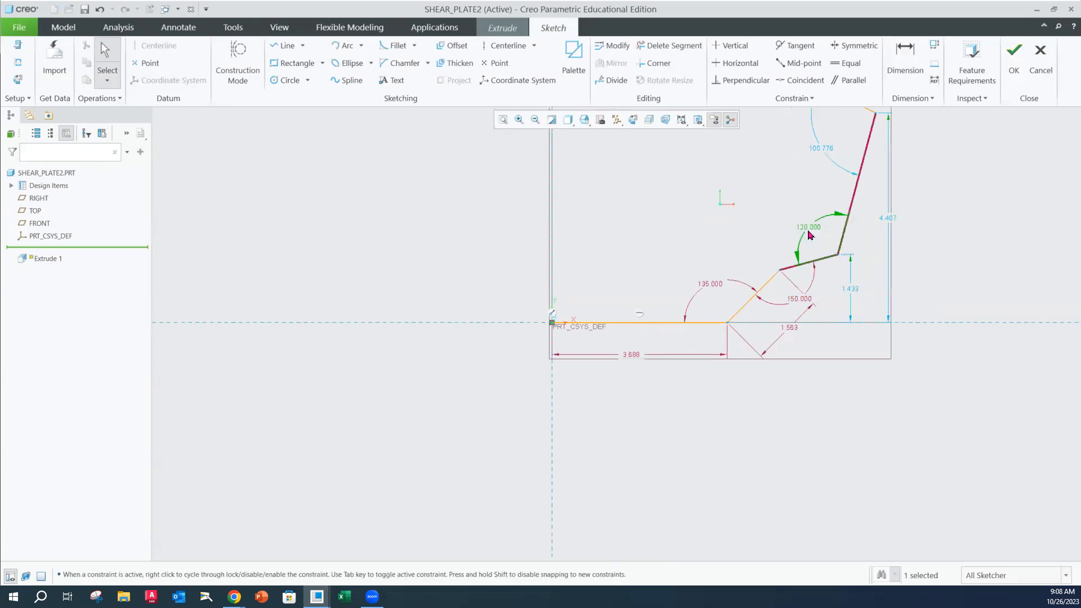
pyautogui.doubleClick(823, 153)
pyautogui.write('105')
pyautogui.press('Return')
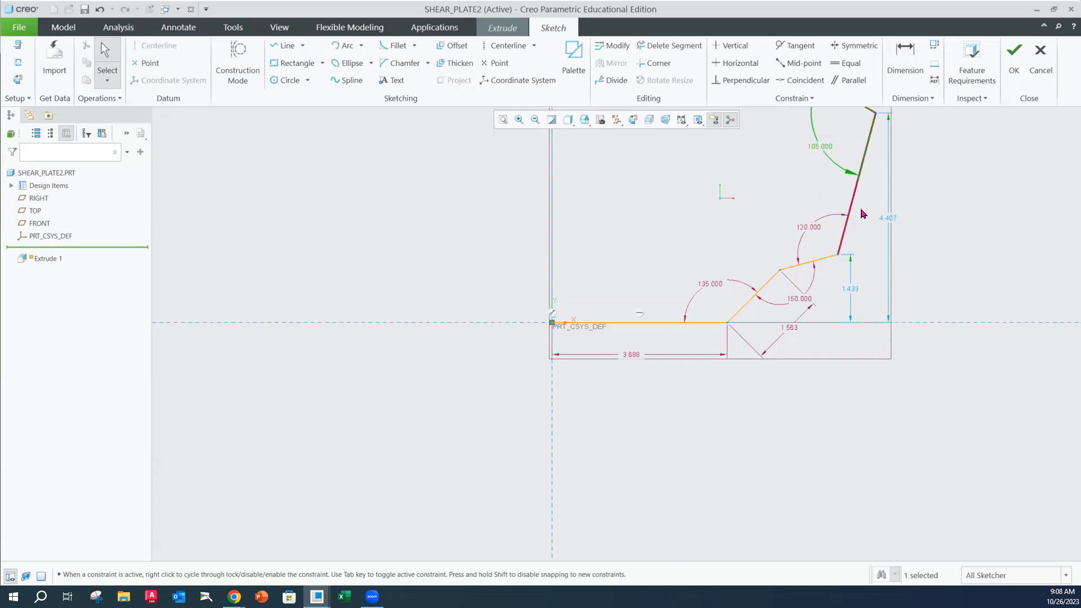
# Dimension the shallow line between the 150 and 120 degree corners along its length and set it to 1.375
pyautogui.click(912, 65)
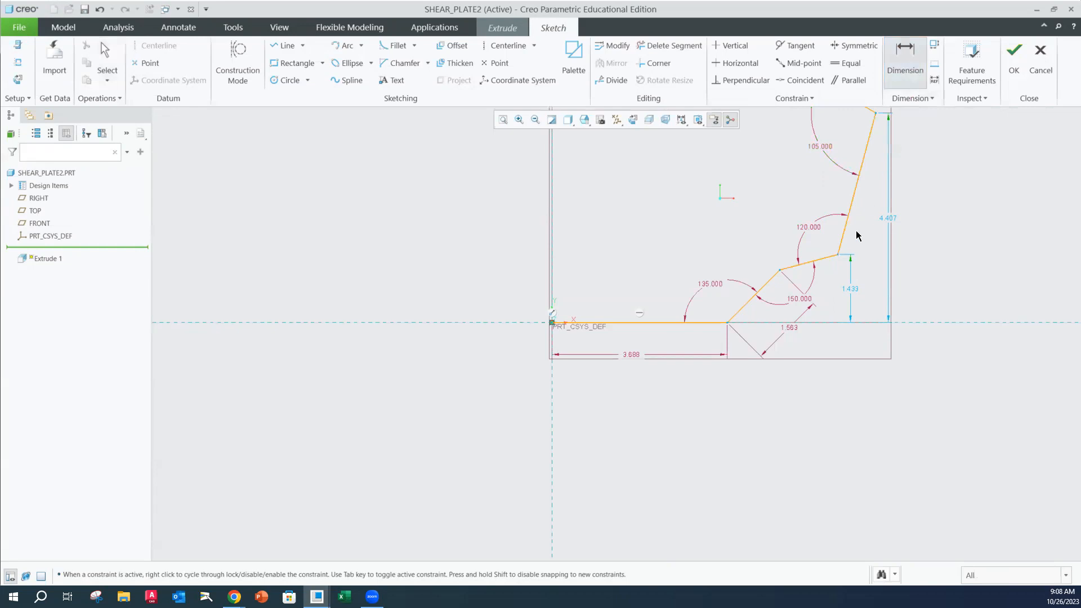
pyautogui.click(822, 263)
pyautogui.middleClick(834, 289)
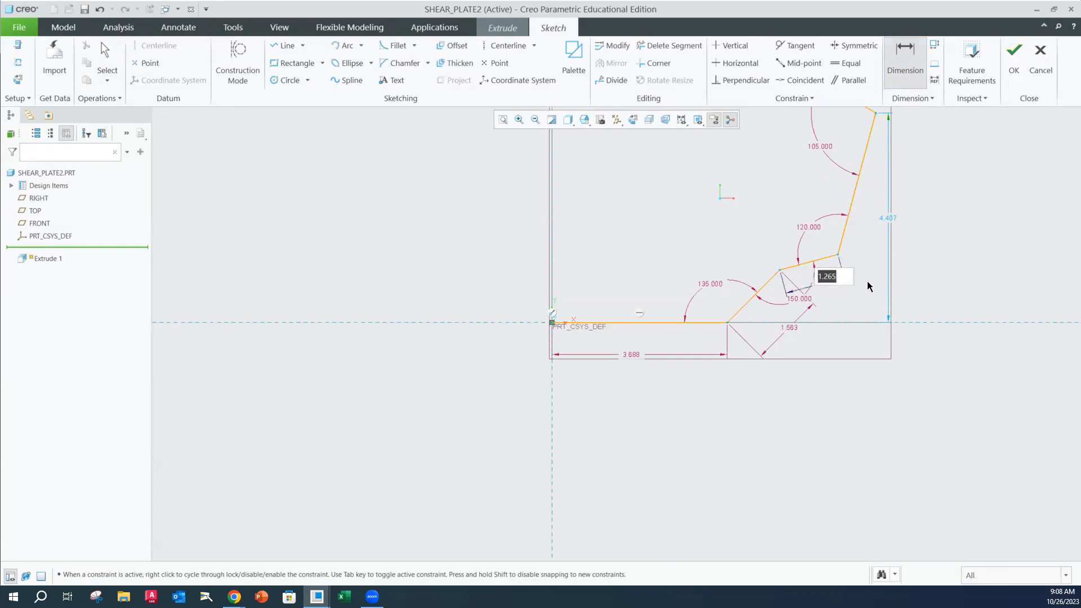
pyautogui.write('1.375')
pyautogui.press('Return')
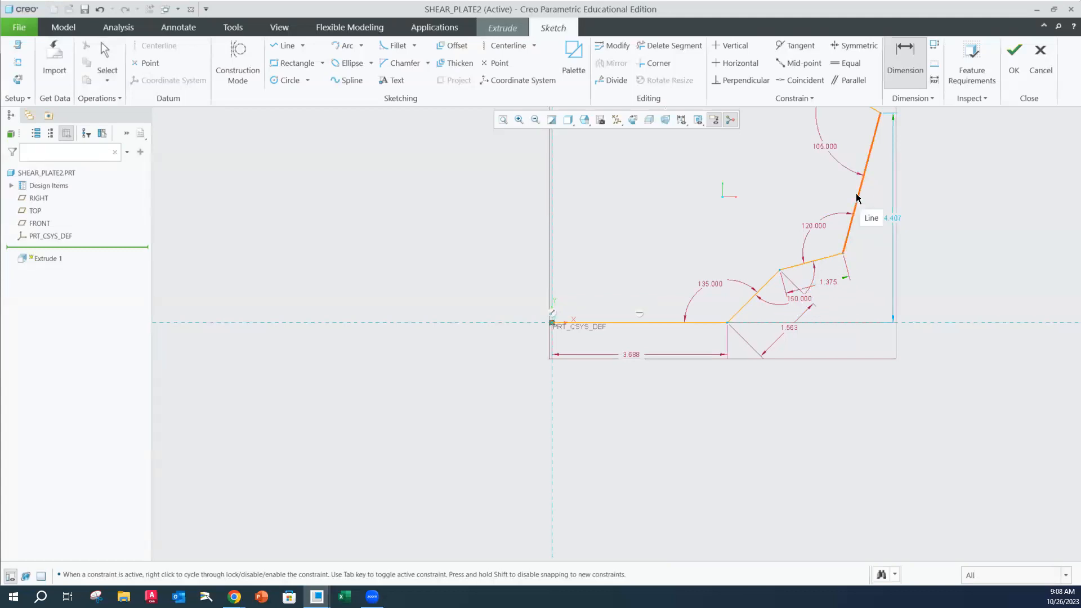
# Dimension the steep line between the 120 and 105 degree corners along its length and set it to 2.219
pyautogui.click(906, 68)
pyautogui.middleClick(882, 201)
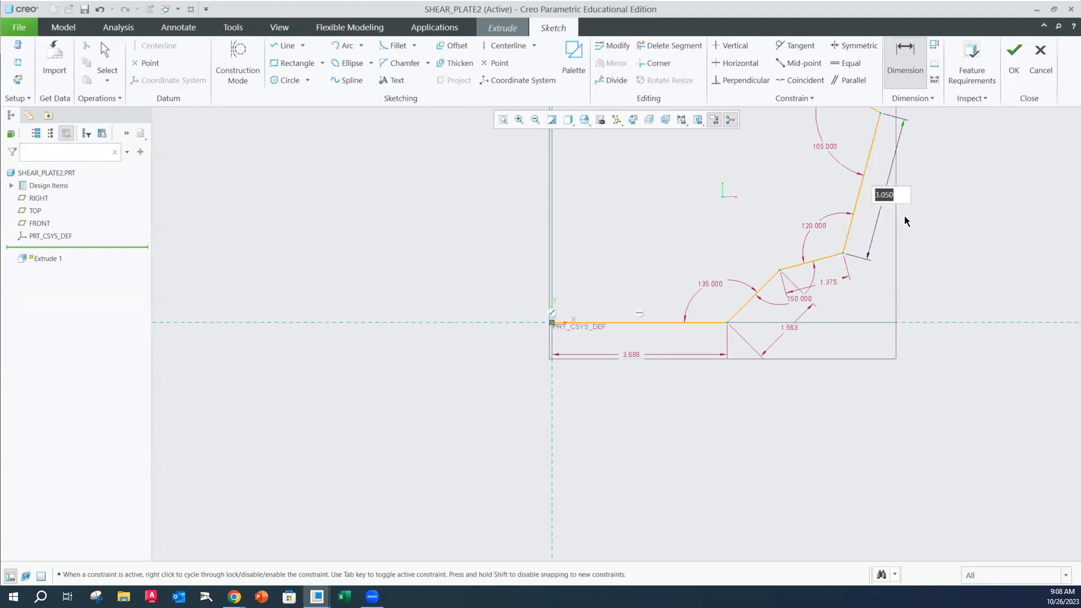
pyautogui.write('2.219')
pyautogui.press('Return')
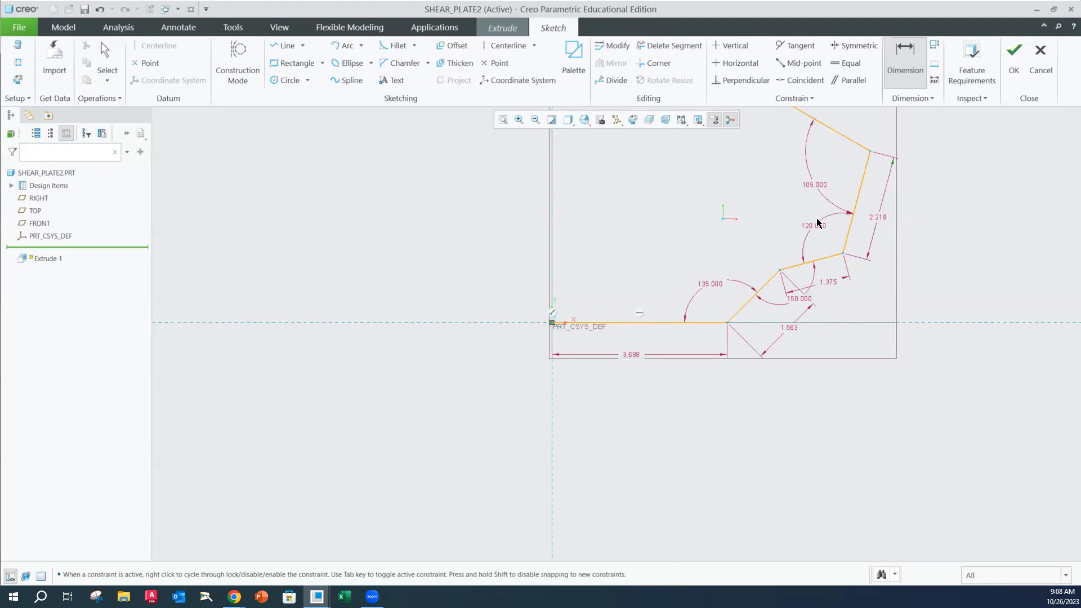
# Dimension the upper inclined line beyond the 105 degree corner along its length and set it to 3.438
pyautogui.moveTo(816, 216)
pyautogui.keyDown('shift'); pyautogui.mouseDown(button='middle')
pyautogui.moveTo(816, 226)
pyautogui.moveTo(770, 252)
pyautogui.moveTo(744, 315)
pyautogui.moveTo(715, 326)
pyautogui.mouseUp(button='middle'); pyautogui.keyUp('shift')
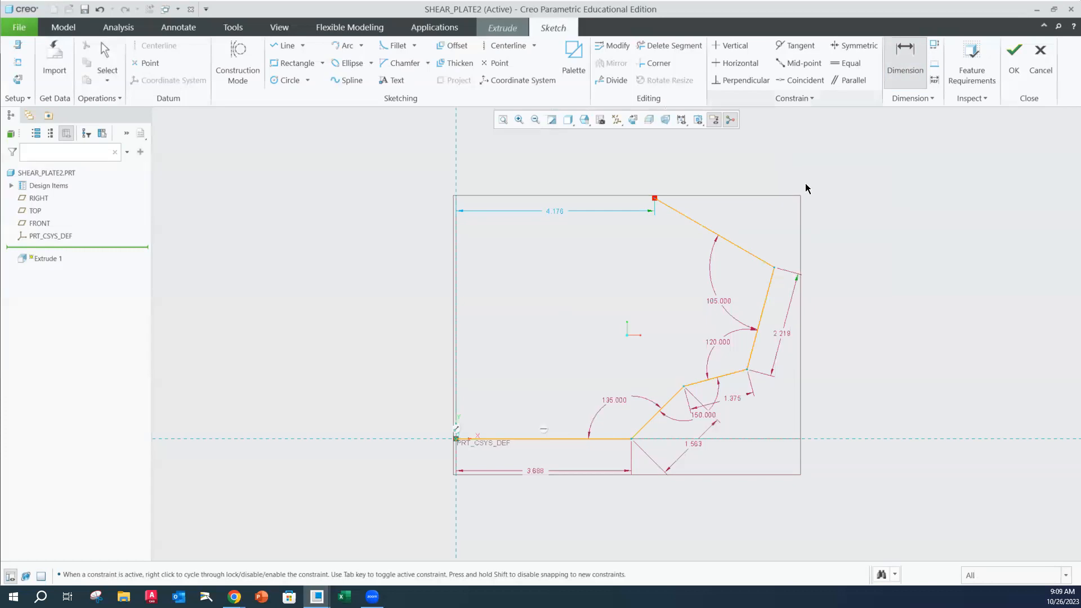
pyautogui.click(736, 249)
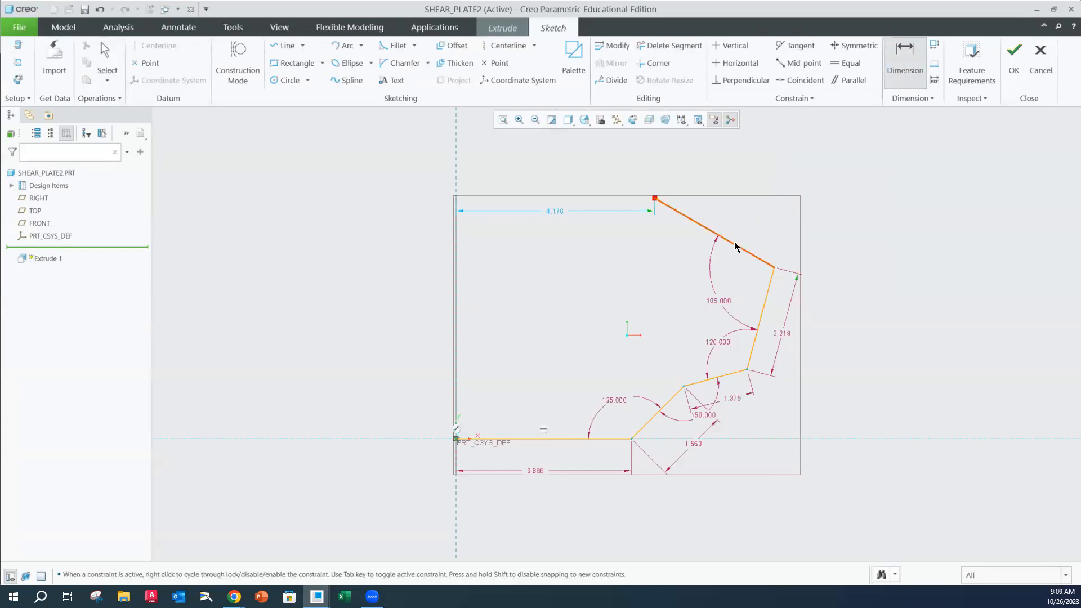
pyautogui.middleClick(753, 208)
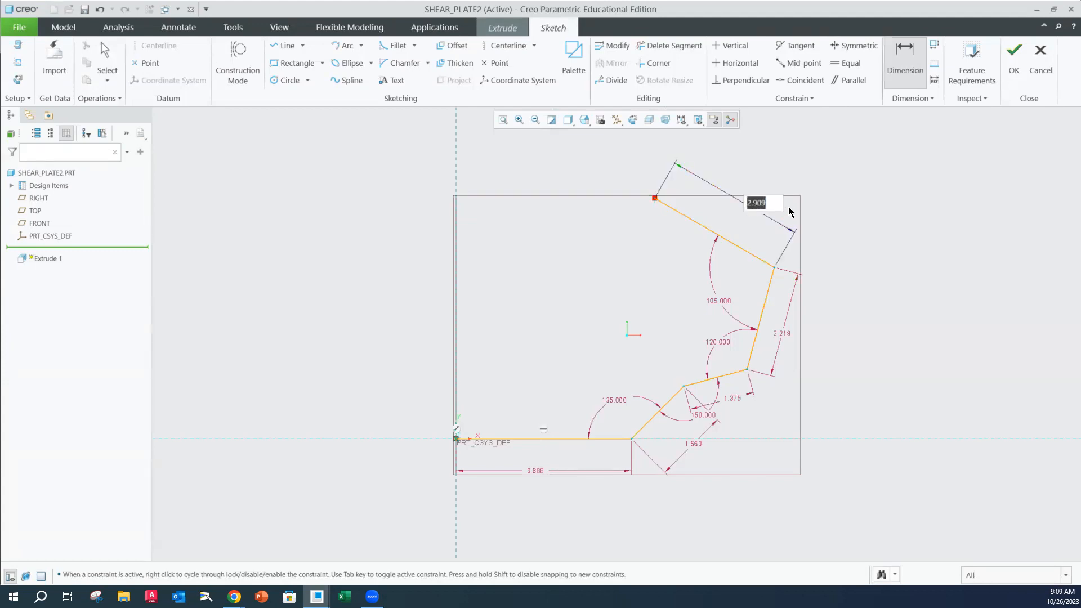
pyautogui.write('3.438')
pyautogui.press('Return')
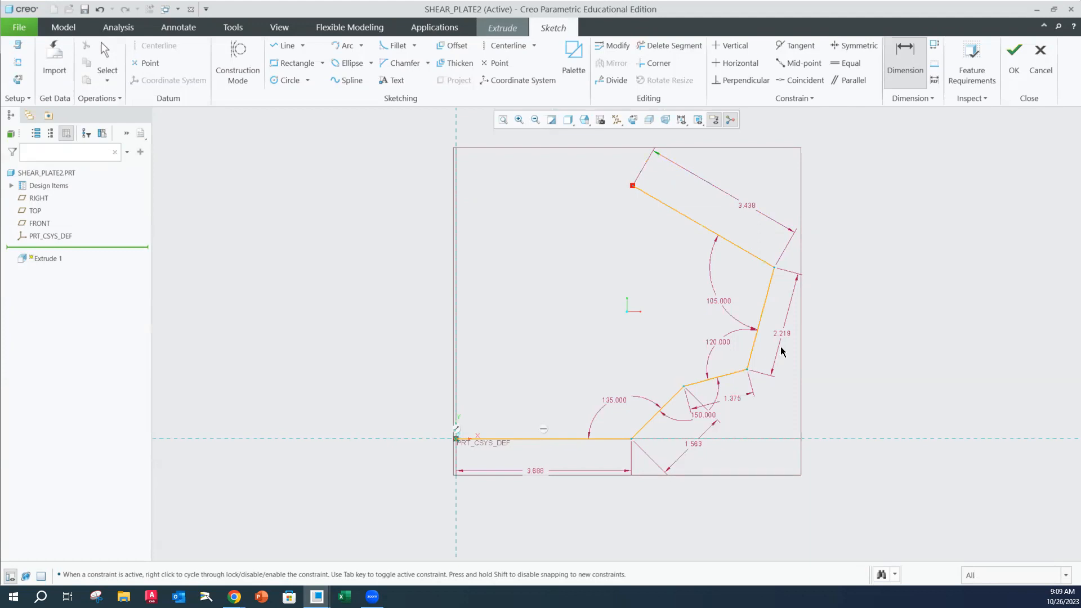
# Sketch three connected lines from the 3.438 line's free end: corners about 2.20 and 1.80 right of the vertical reference, last line perpendicular, ending about 1.37 left
pyautogui.click(280, 46)
pyautogui.click(633, 185)
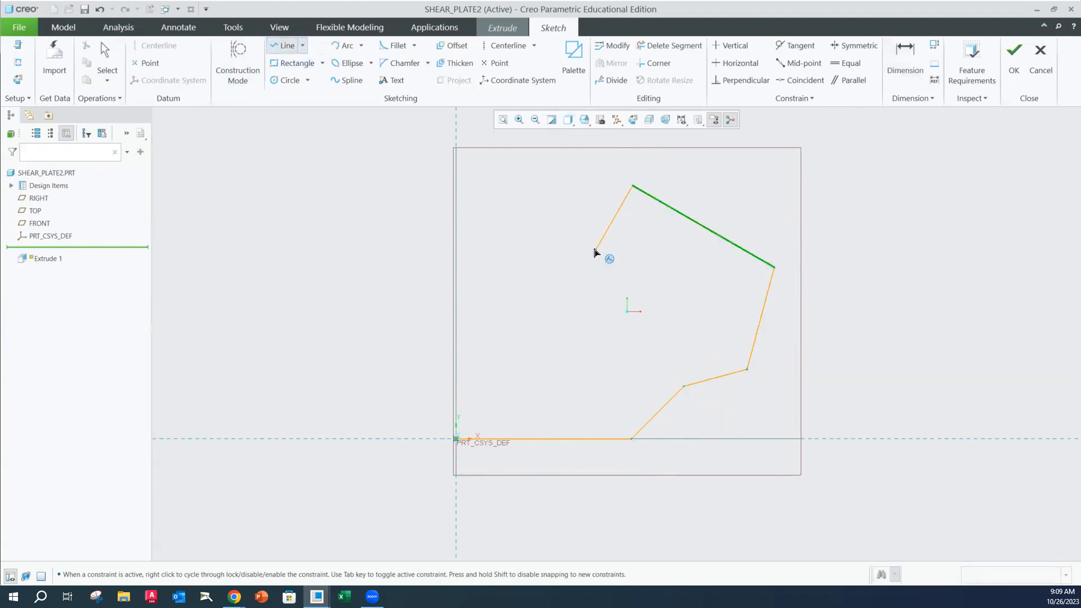
pyautogui.click(561, 268)
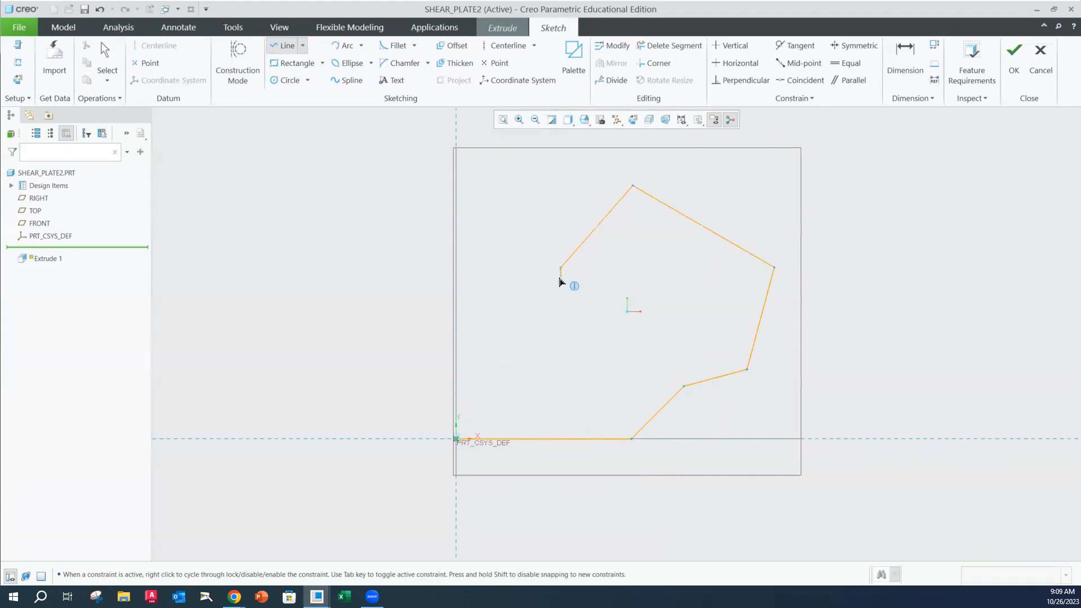
pyautogui.click(546, 348)
pyautogui.click(391, 319)
pyautogui.middleClick(376, 280)
pyautogui.middleClick(320, 266)
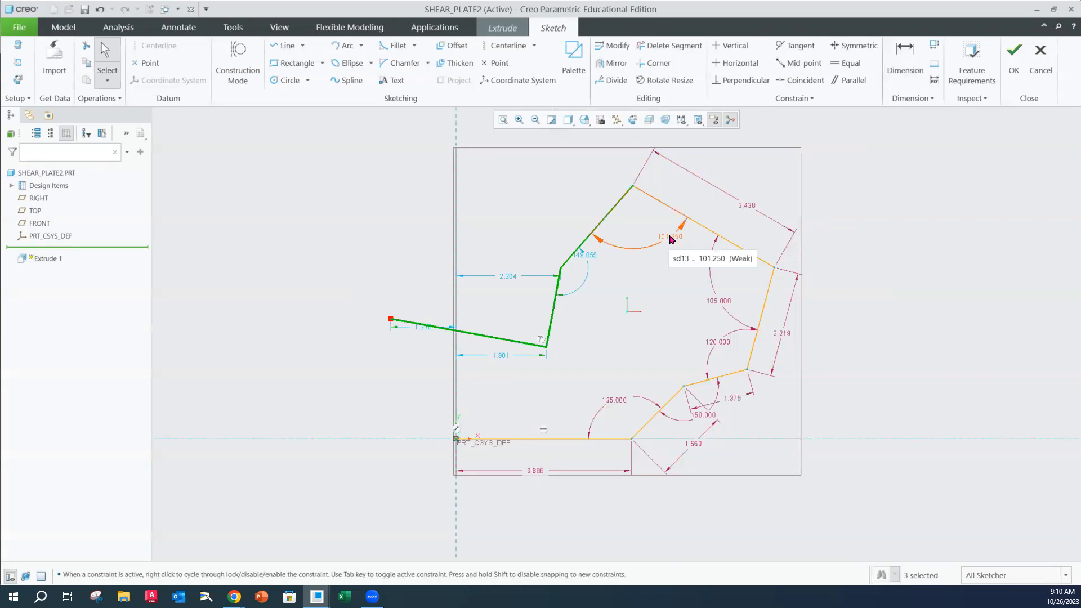
# Reposition the angle dimension between the 3.438 line and the adjoining new line and set it to 105 degrees
pyautogui.moveTo(671, 240); pyautogui.dragTo(645, 228)
pyautogui.doubleClick(645, 228)
pyautogui.write('1')
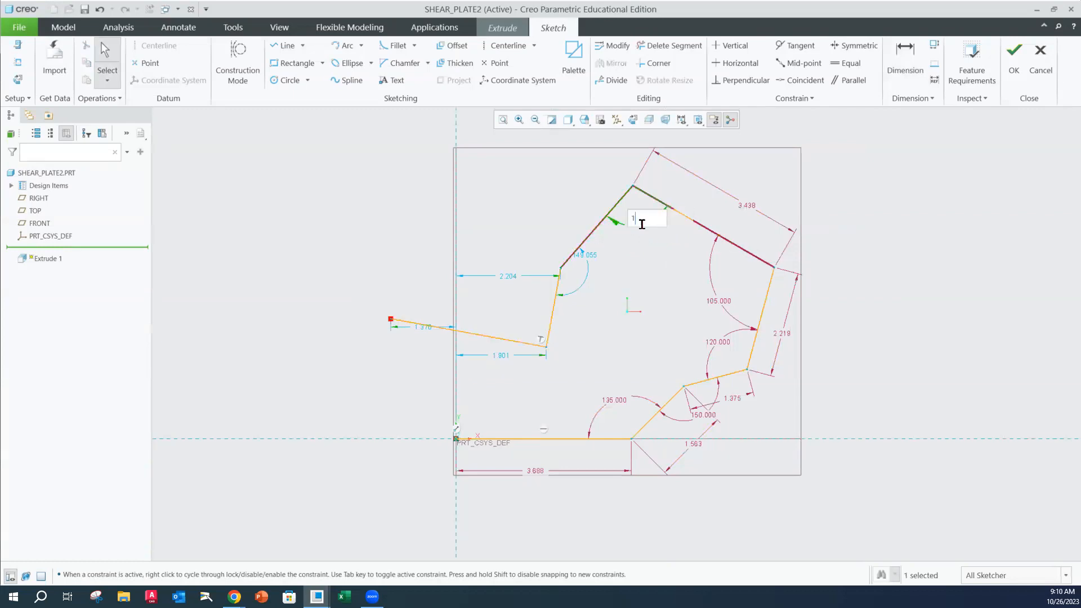
pyautogui.write('05')
pyautogui.press('Return')
# Reposition the angle dimension between the first and second new lines and set it to 150 degrees
pyautogui.moveTo(601, 244); pyautogui.dragTo(589, 275)
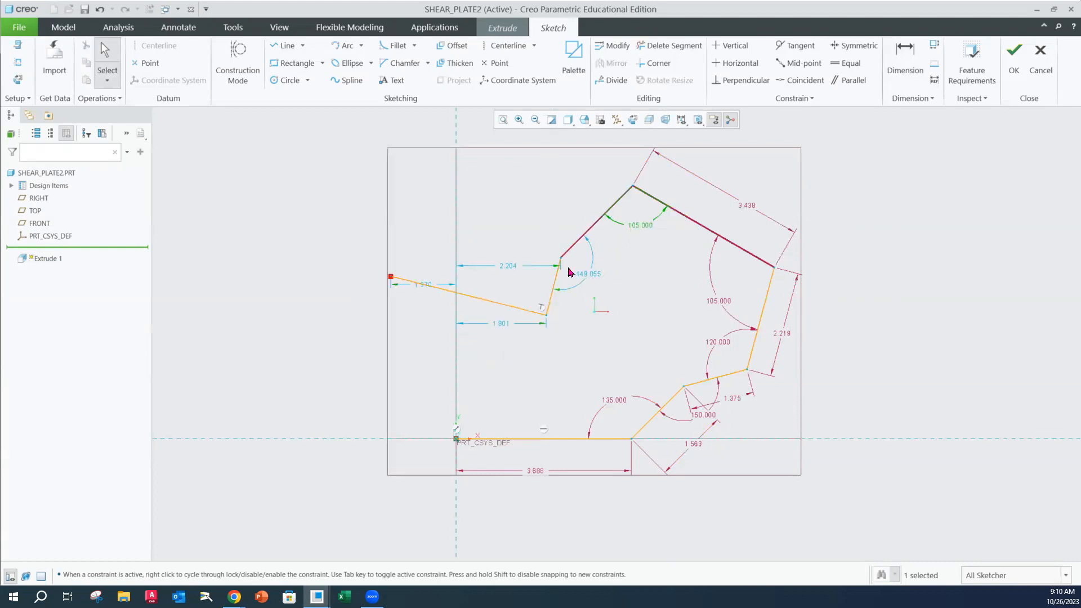
pyautogui.doubleClick(588, 272)
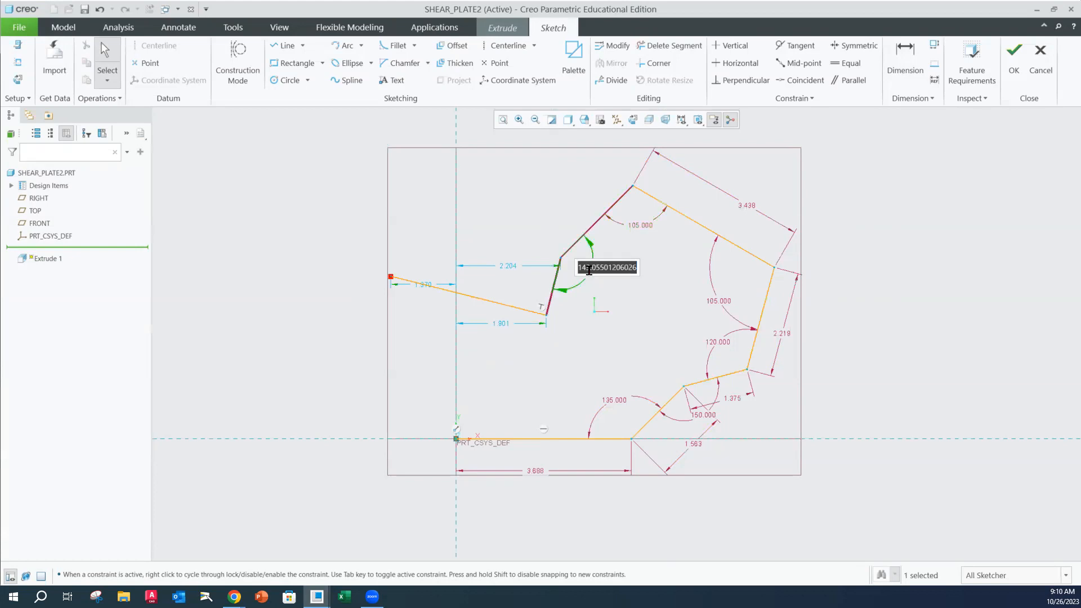
pyautogui.write('150')
pyautogui.press('Return')
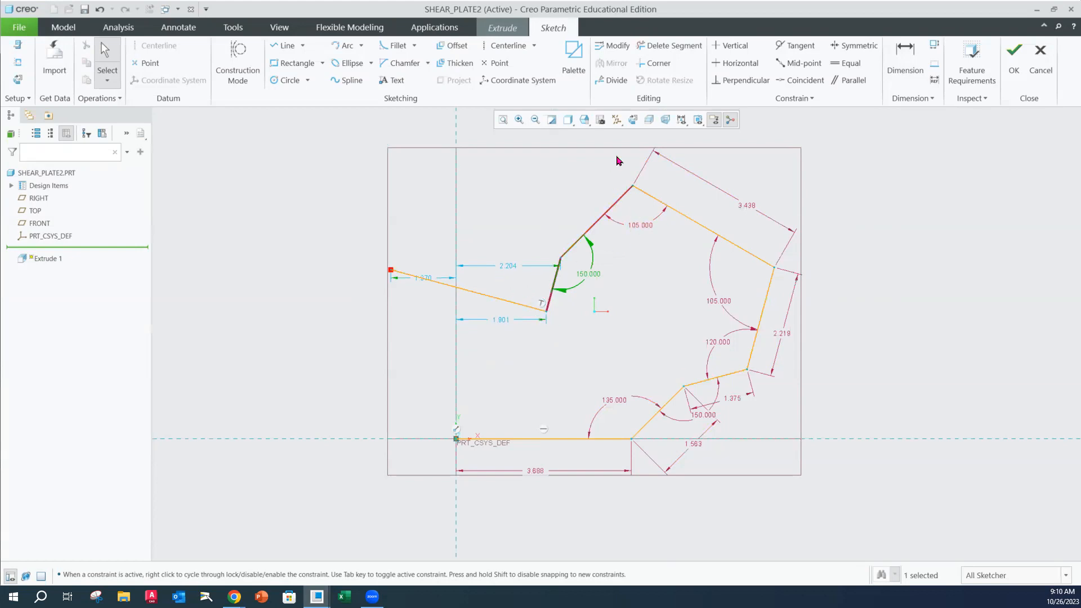
# Dimension the inclined line between the upper 105 degree corner and the 150 degree corner and set its length to 2.391
pyautogui.click(908, 56)
pyautogui.click(596, 224)
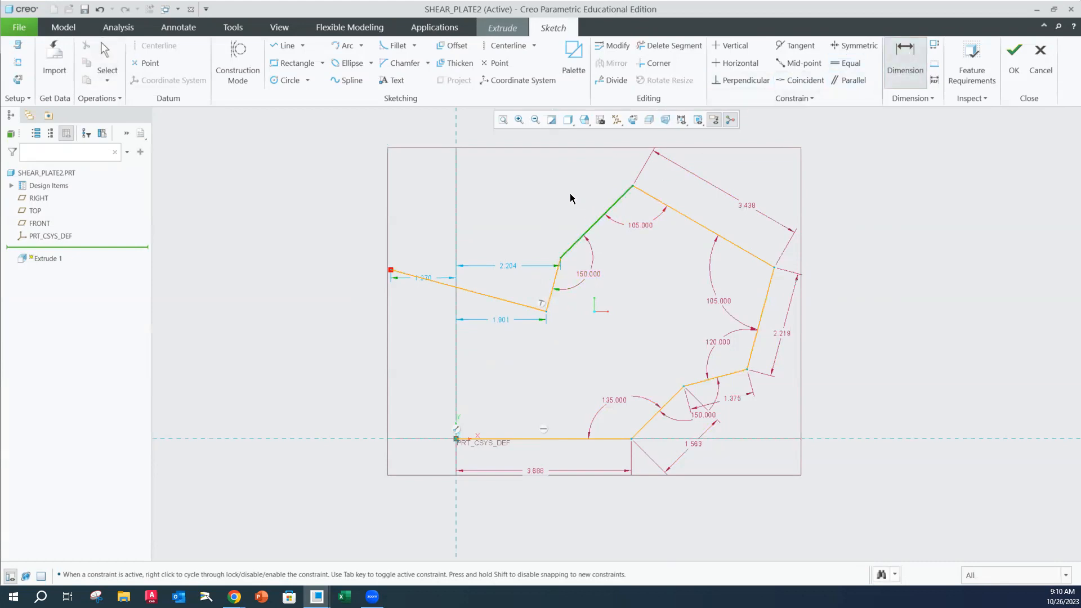
pyautogui.middleClick(570, 198)
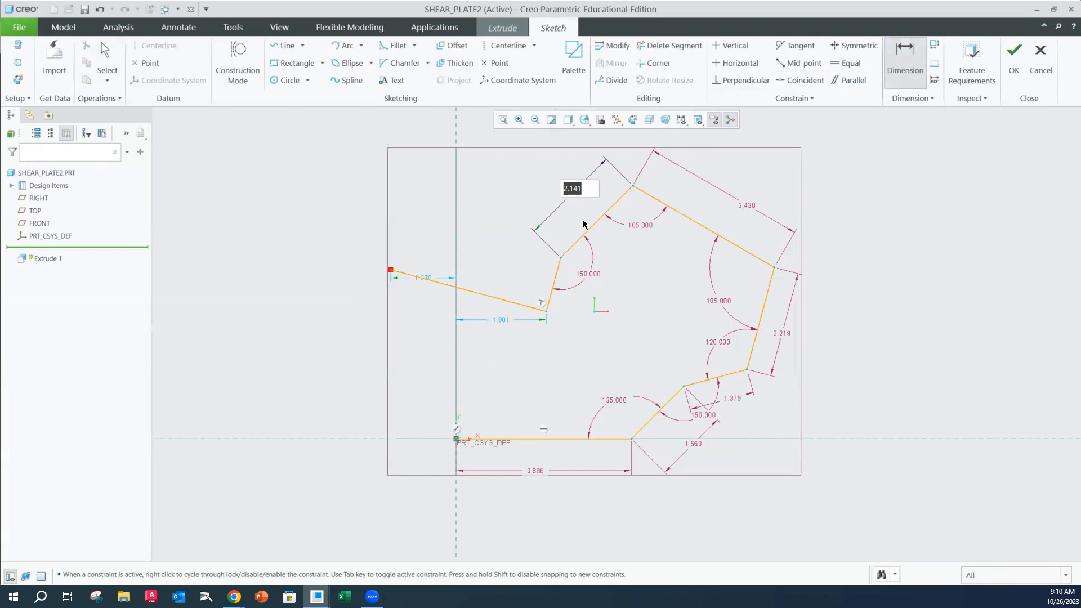
pyautogui.write('2.391')
pyautogui.press('Return')
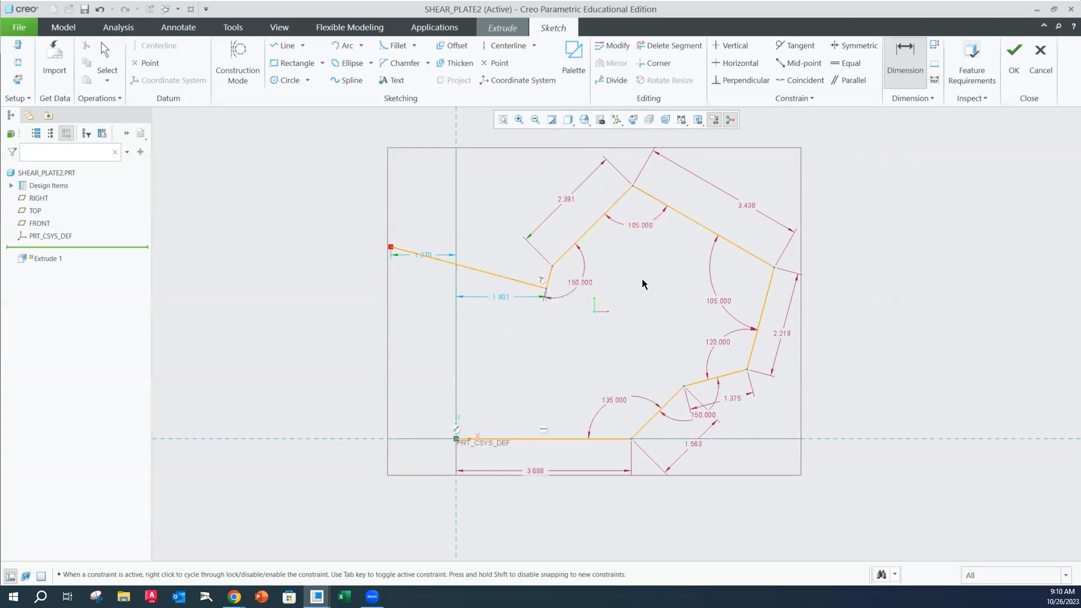
# Dimension the short line following the 2.391 line along its length and set it to 1.906
pyautogui.click(549, 283)
pyautogui.middleClick(508, 261)
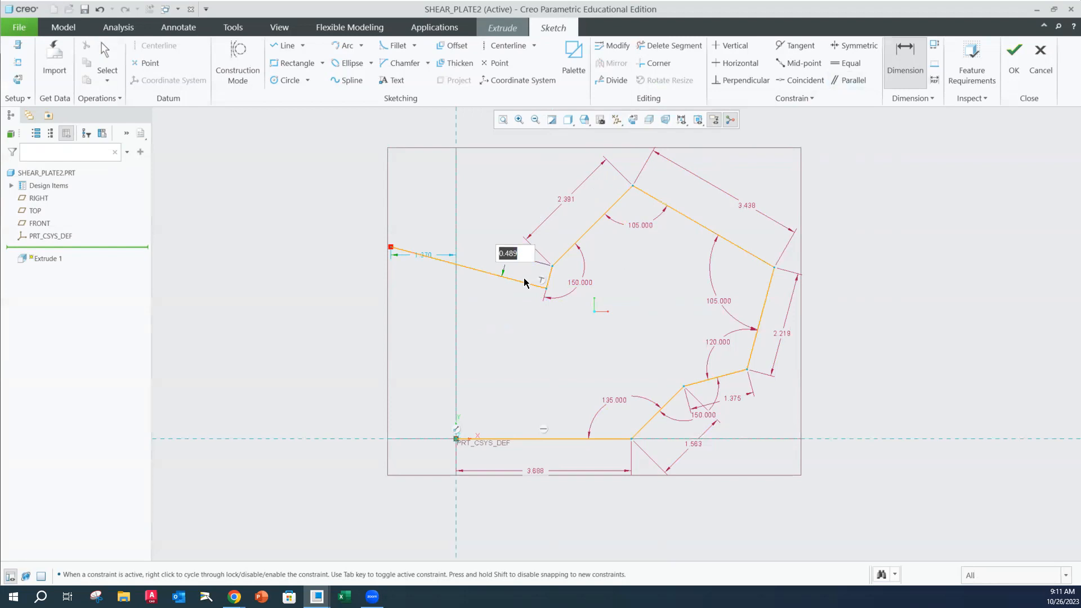
pyautogui.write('1.906')
pyautogui.press('Return')
# Dimension the open-ended line perpendicular to the 1.906 line along its length and set it to 3.375
pyautogui.click(461, 338)
pyautogui.middleClick(472, 301)
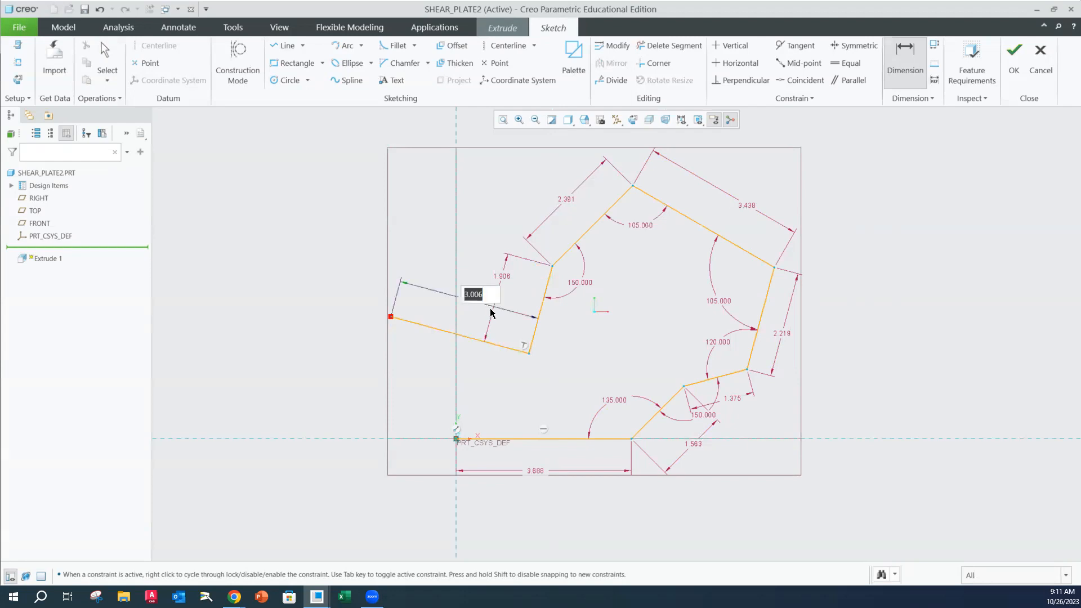
pyautogui.write('3.375')
pyautogui.press('Return')
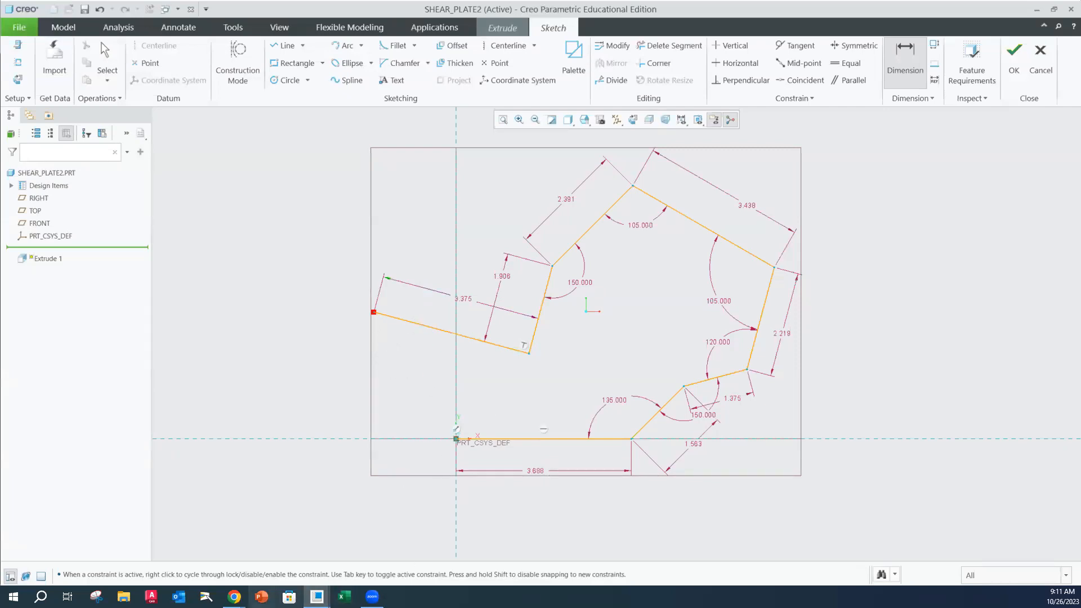
# Check the assignment figure in Chrome, return to Creo, and close the profile with two lines from the 3.375 line's end to the origin, corner about 1.12 high
pyautogui.moveTo(234, 597)
pyautogui.click(295, 549)
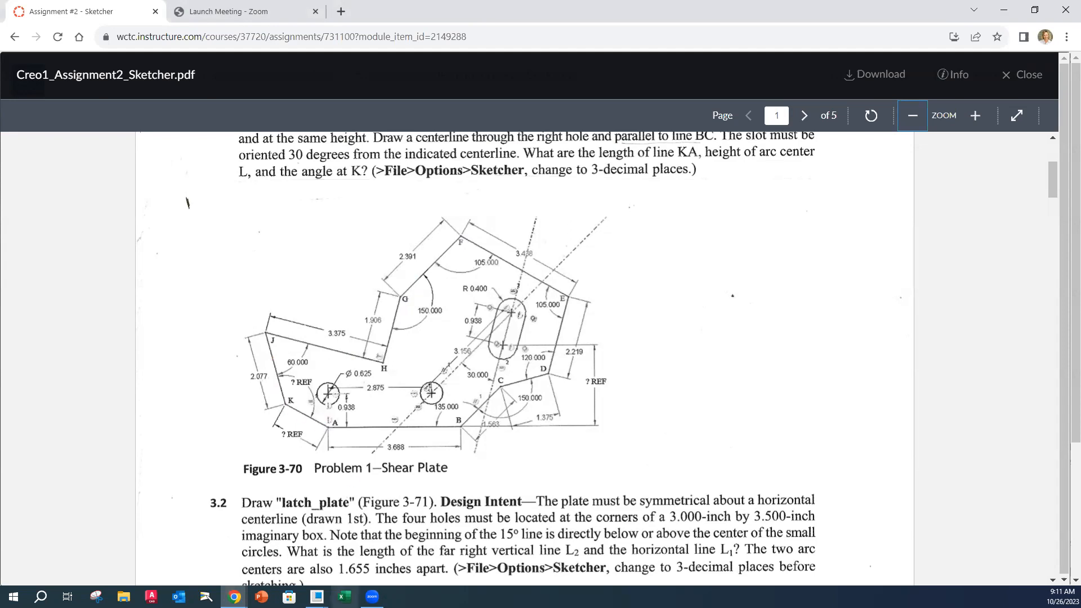
pyautogui.moveTo(317, 597)
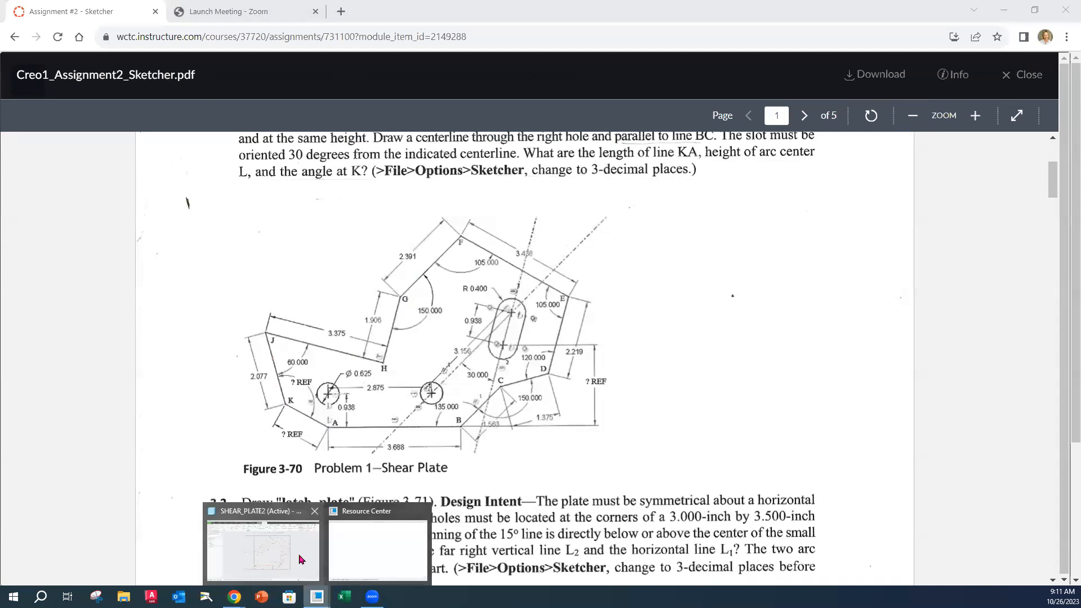
pyautogui.click(262, 546)
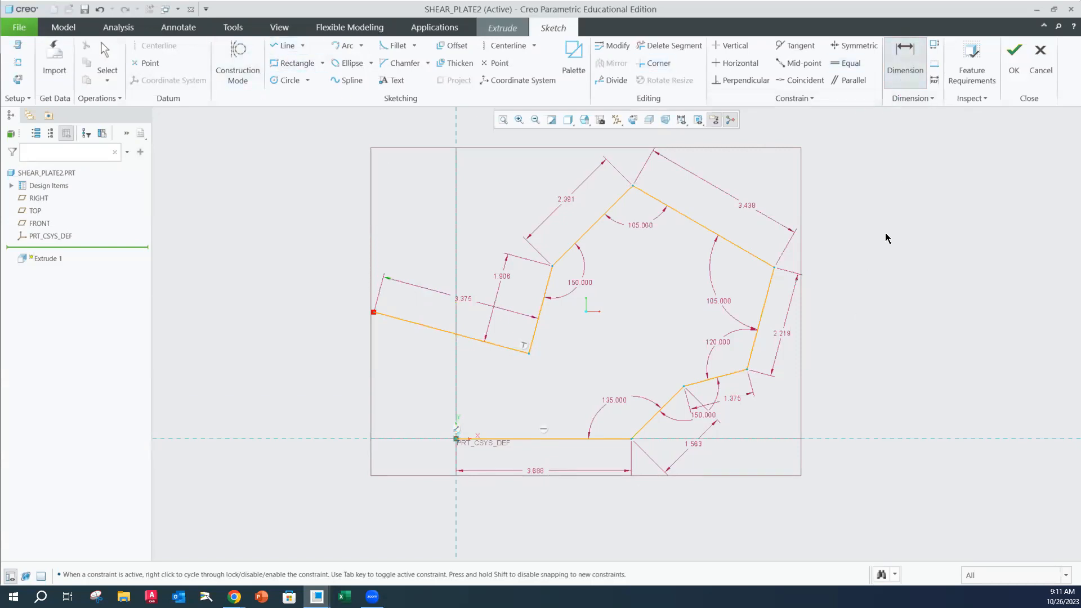
pyautogui.click(285, 45)
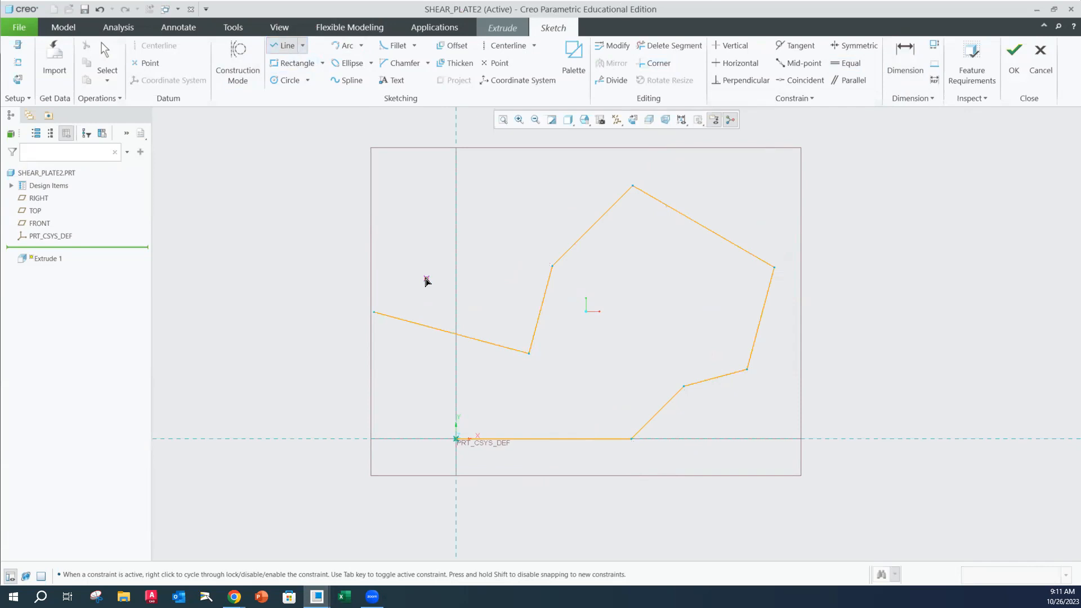
pyautogui.click(374, 312)
pyautogui.click(402, 388)
pyautogui.click(456, 439)
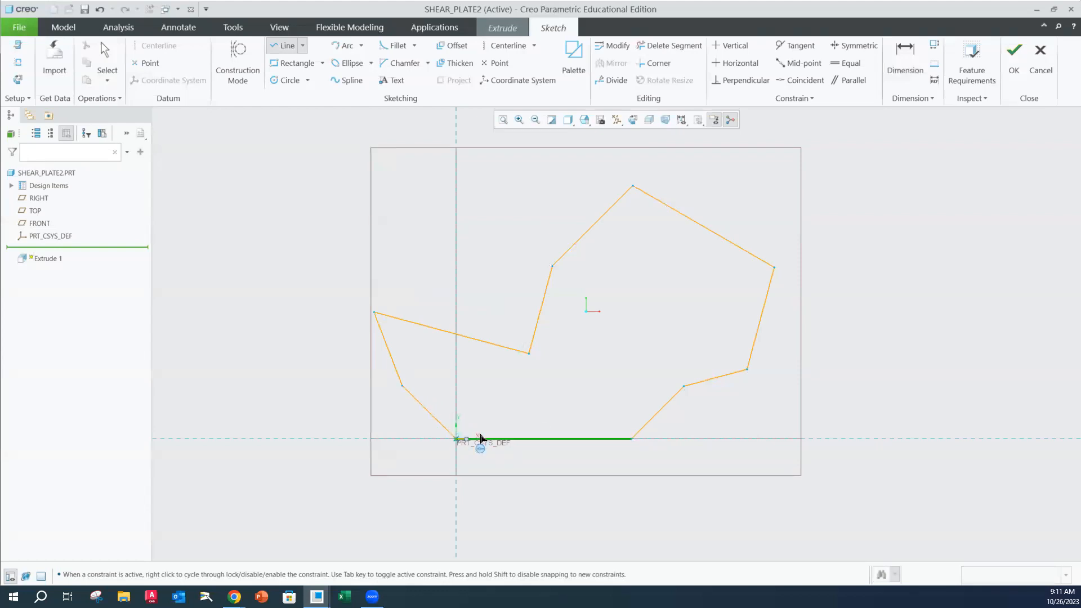
pyautogui.middleClick(325, 384)
pyautogui.middleClick(325, 385)
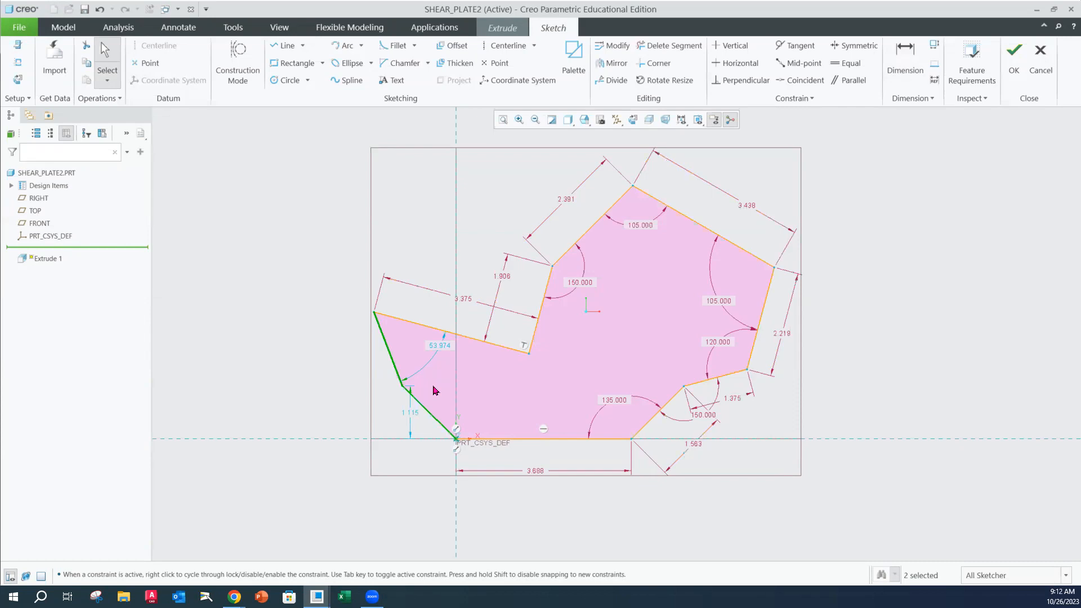
# Set the angle between the 3.375 line and the adjoining closing line to 60 degrees
pyautogui.moveTo(435, 345); pyautogui.dragTo(429, 349)
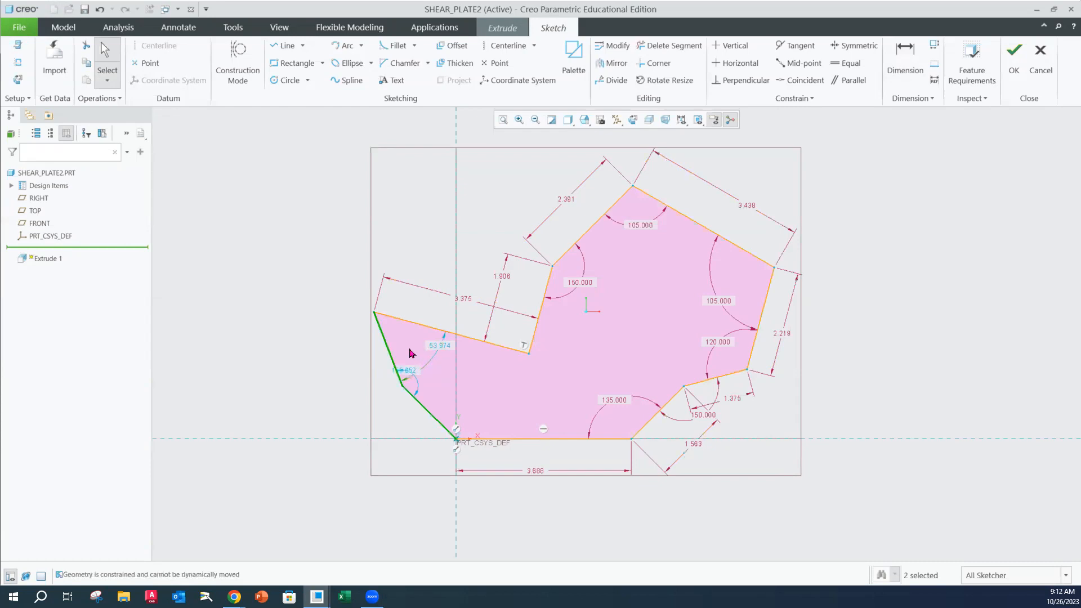
pyautogui.click(439, 345)
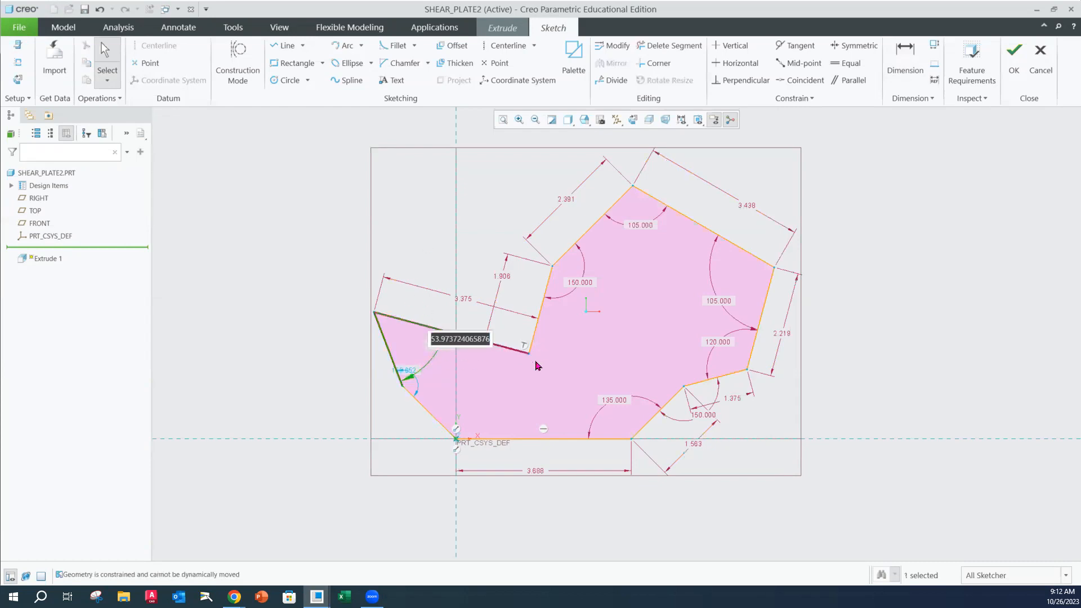
pyautogui.write('60')
pyautogui.press('Return')
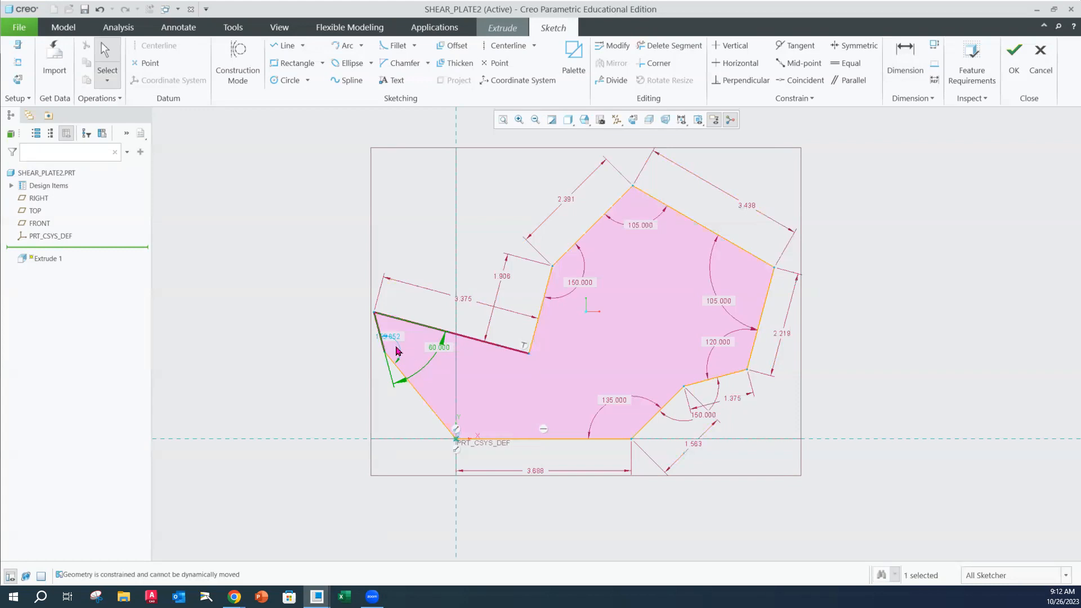
# Dimension the closing line adjoining the 60 degree corner along its length and set it to 2.077
pyautogui.click(906, 72)
pyautogui.click(382, 342)
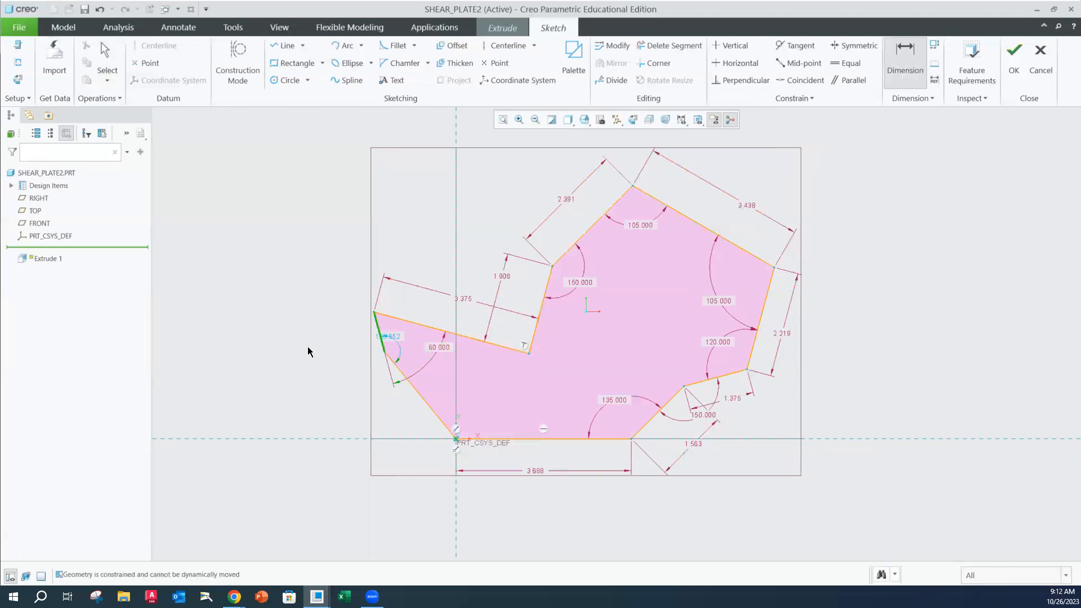
pyautogui.middleClick(331, 369)
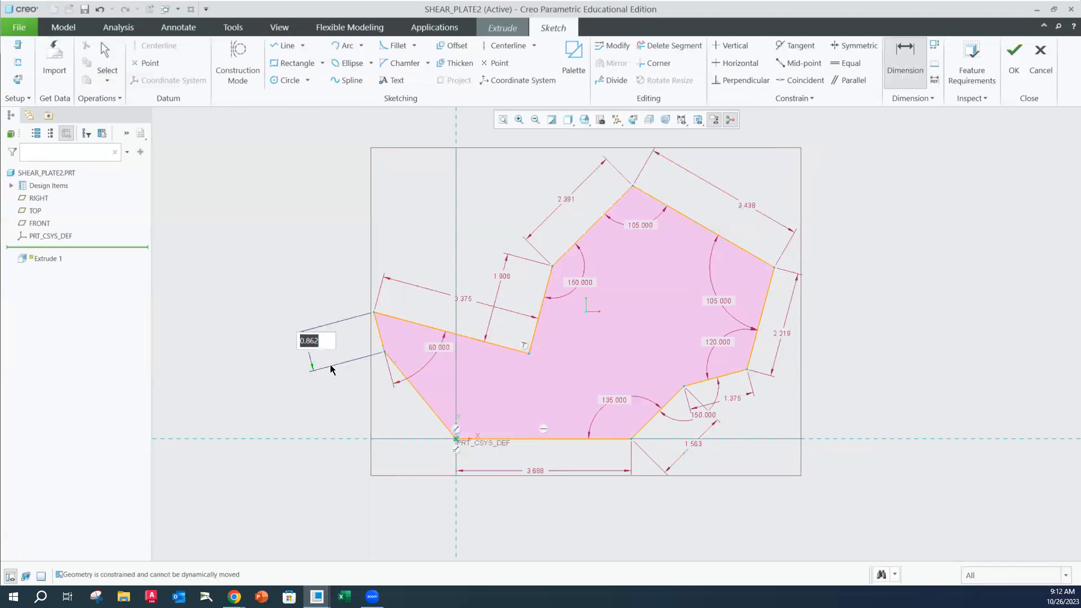
pyautogui.write('2.077')
pyautogui.press('Return')
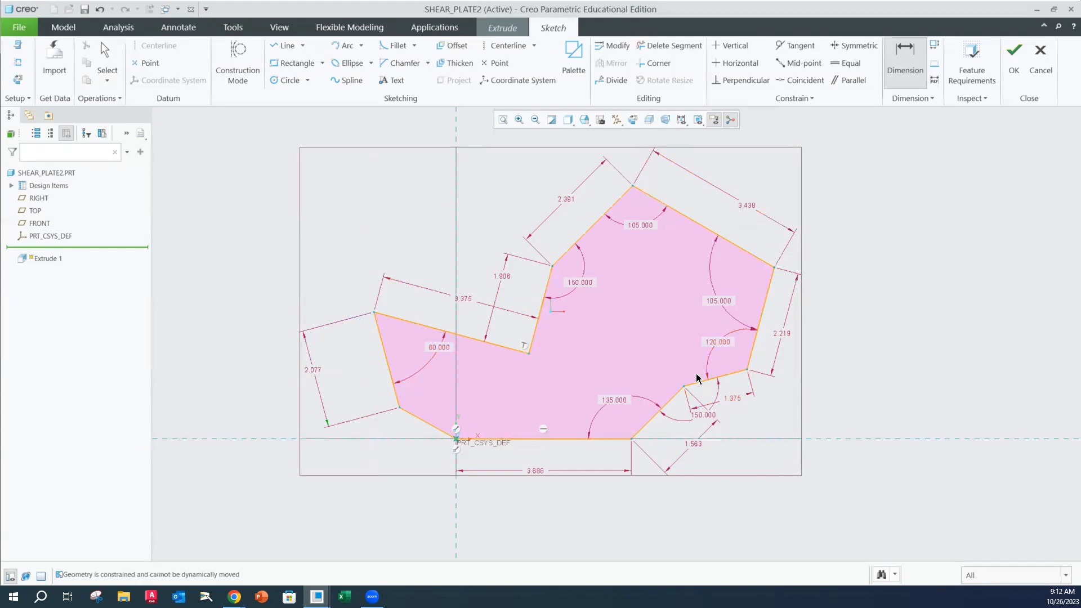
# Check the assignment figure in Chrome, return to Creo, and add a reference dimension along the closing line that ends at the origin
pyautogui.click(234, 597)
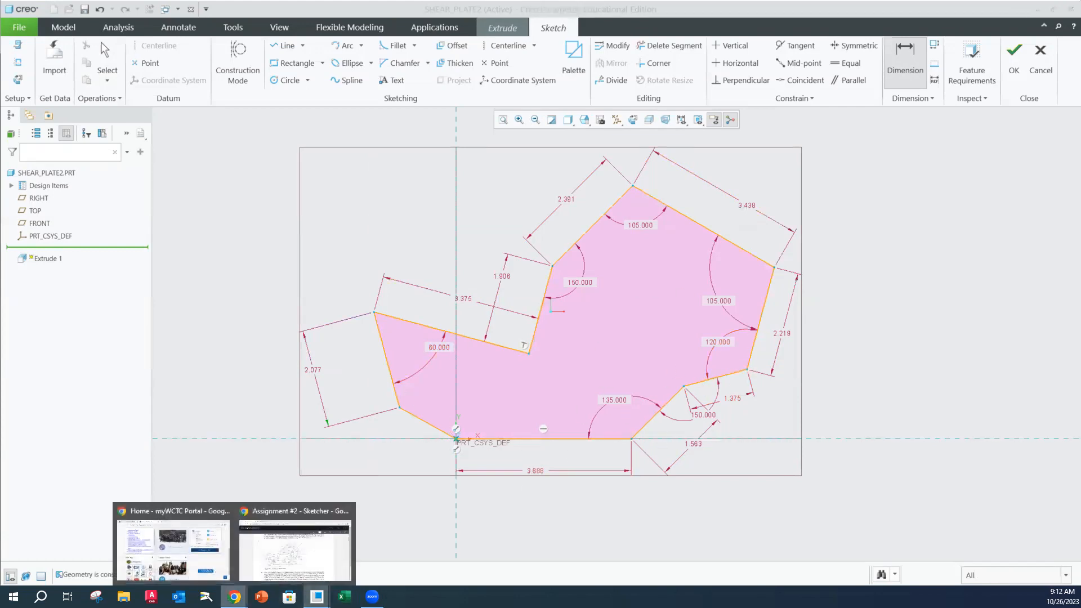
pyautogui.click(274, 563)
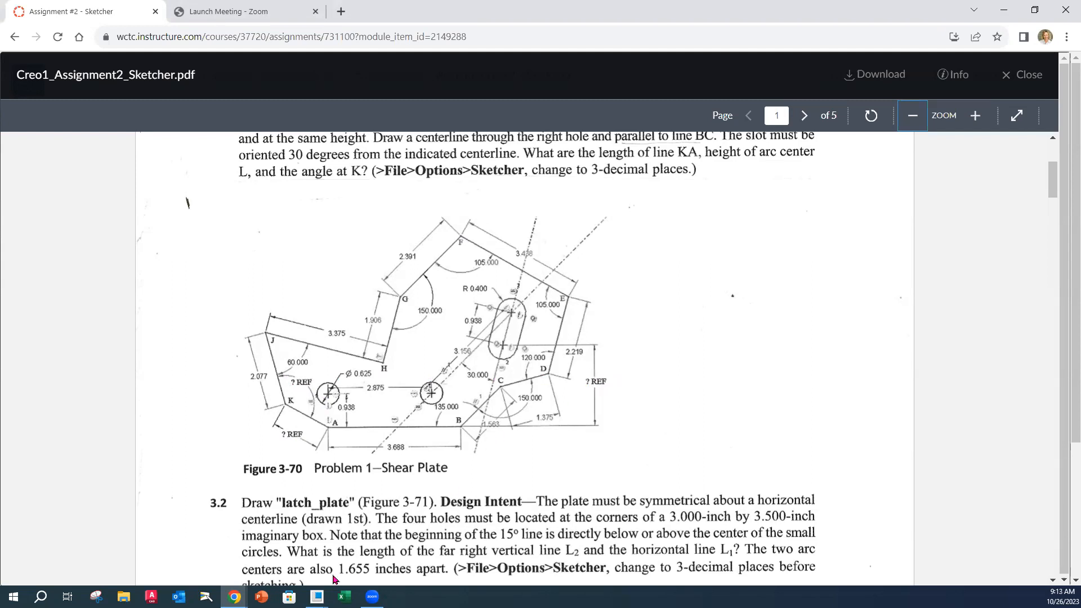
pyautogui.click(317, 596)
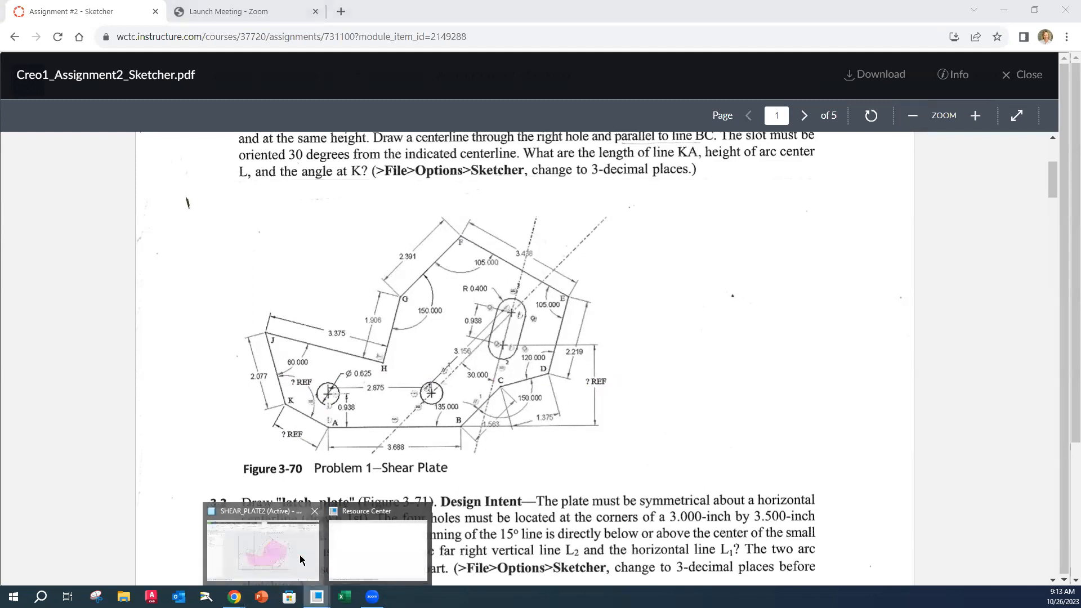
pyautogui.click(300, 560)
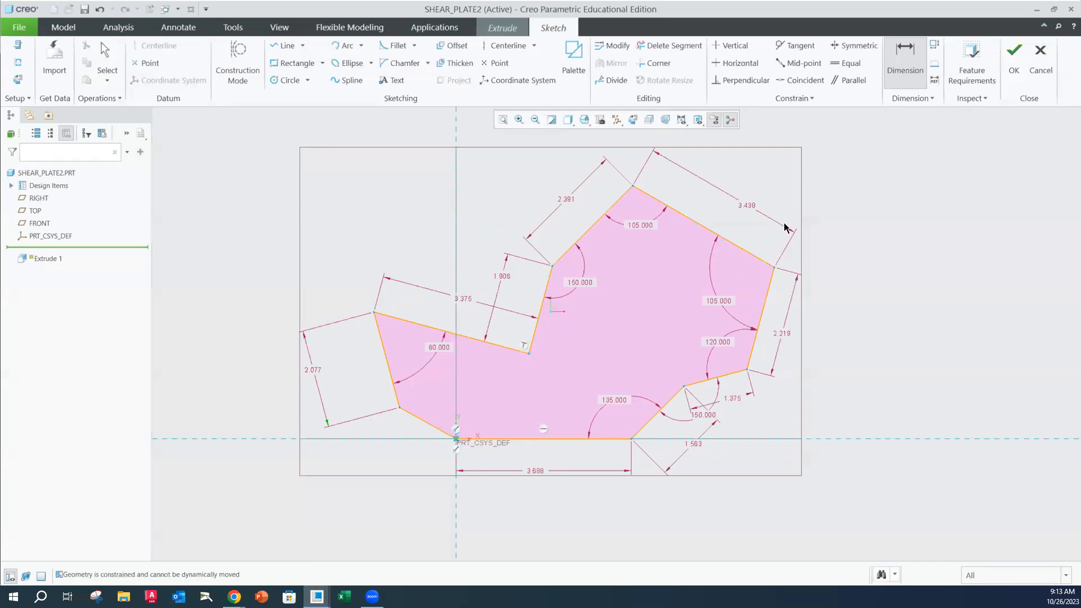
pyautogui.click(934, 83)
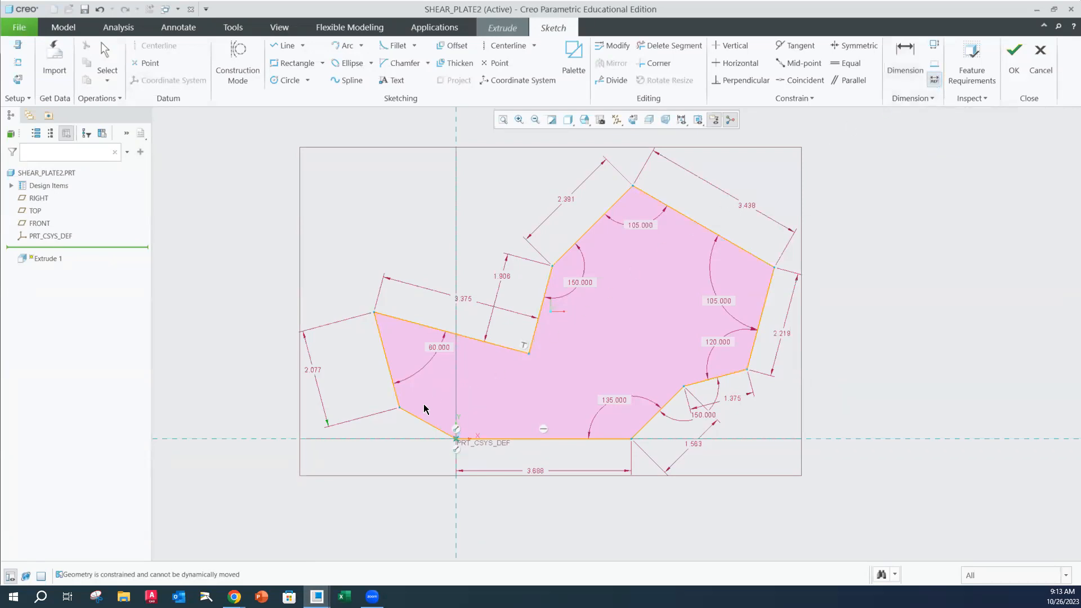
pyautogui.click(428, 425)
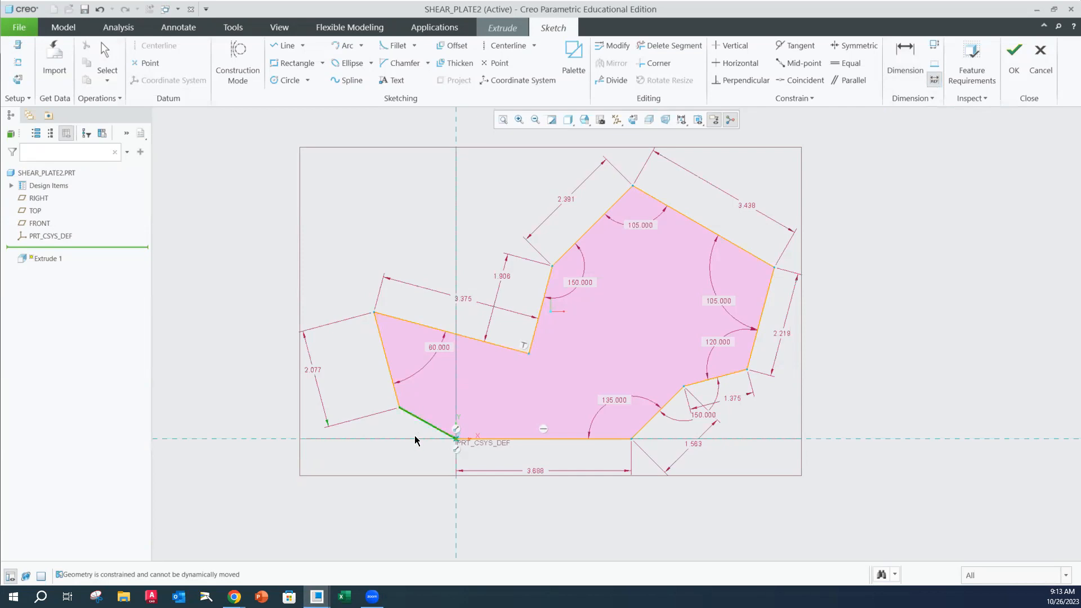
pyautogui.middleClick(387, 462)
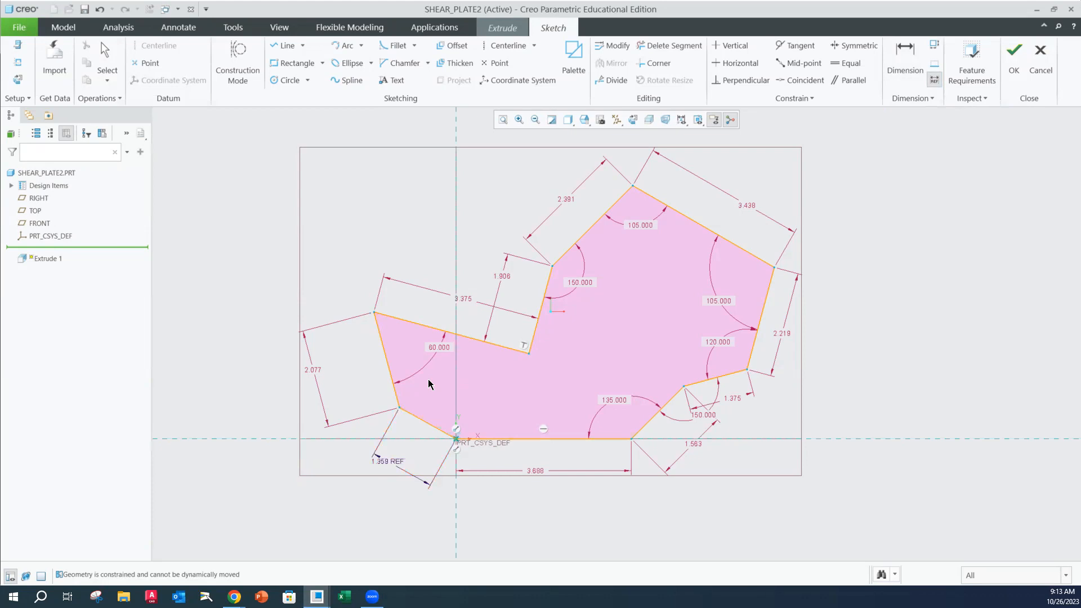
# Add a reference angle dimension between the 2.077 line and the closing line that ends at the origin
pyautogui.scroll(-1, 430, 381)
pyautogui.scroll(2, 417, 402)
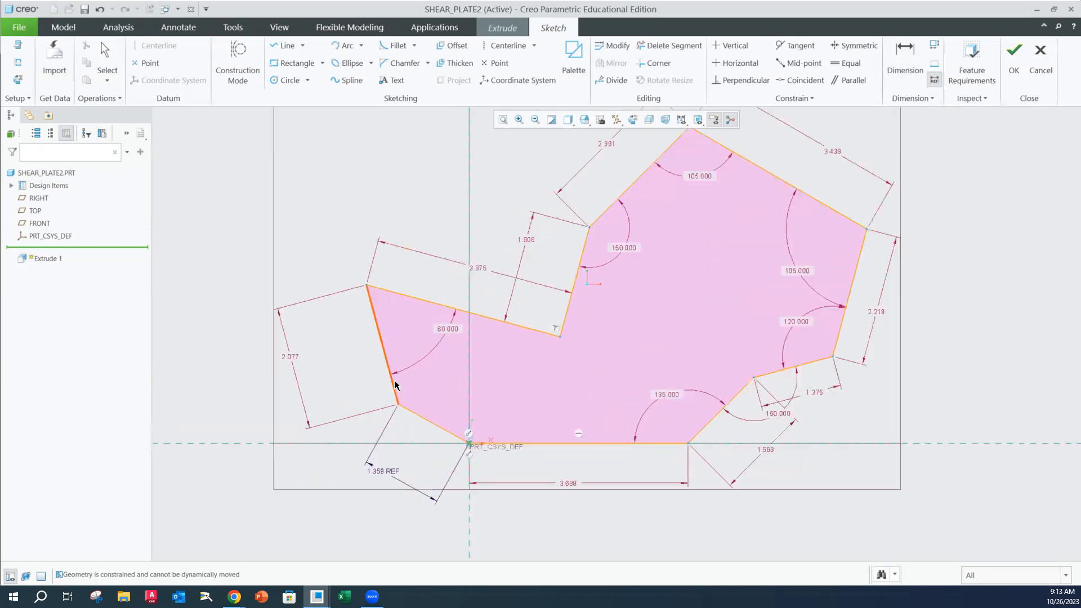
pyautogui.click(393, 380)
pyautogui.click(420, 415)
pyautogui.middleClick(426, 381)
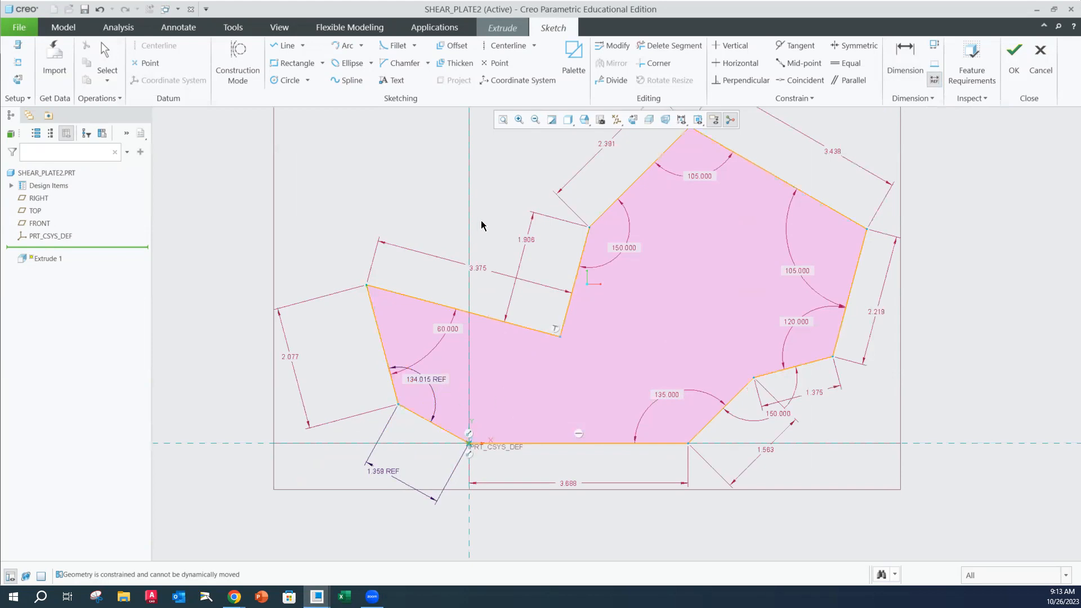
pyautogui.middleClick(411, 211)
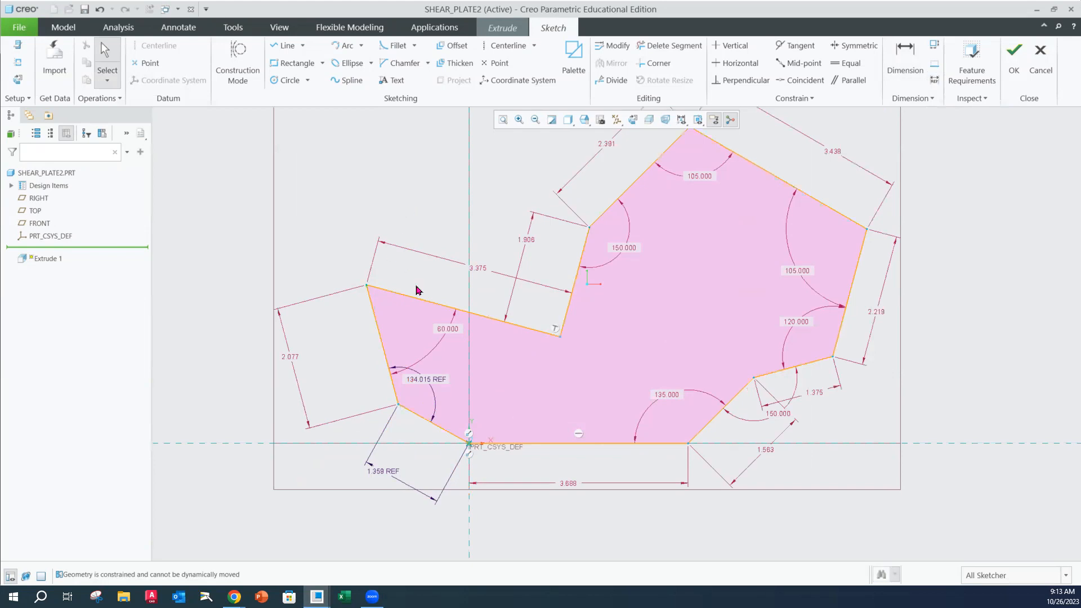
pyautogui.click(441, 335)
pyautogui.doubleClick(440, 332)
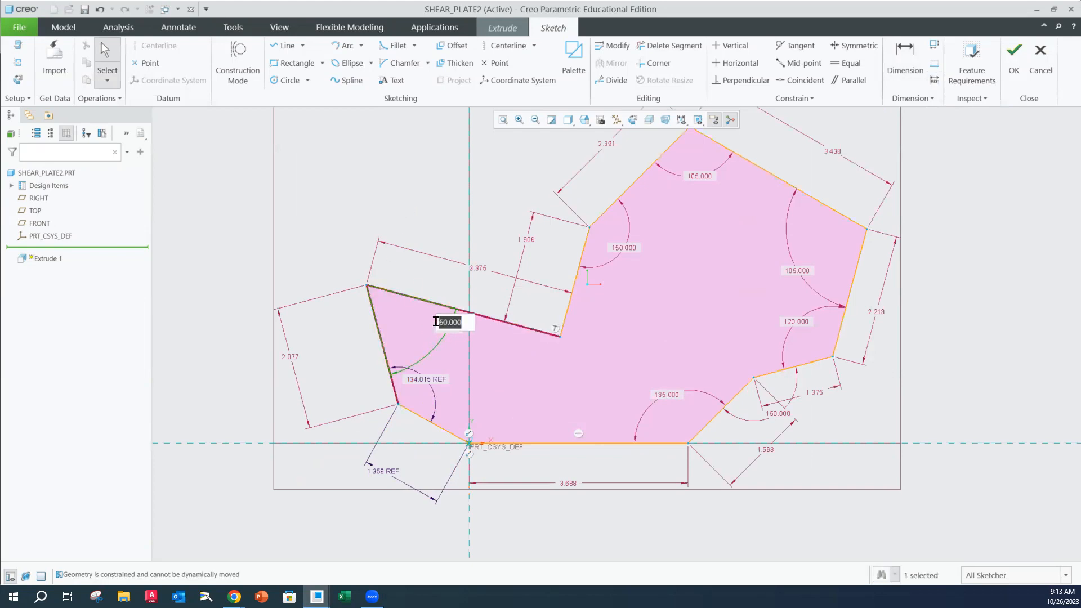
pyautogui.click(422, 210)
# Reposition the reference angle, the 60 degree angle near its vertex, and the closing line's reference length dimension
pyautogui.moveTo(423, 379)
pyautogui.mouseDown()
pyautogui.moveTo(437, 381)
pyautogui.moveTo(424, 375)
pyautogui.mouseUp()
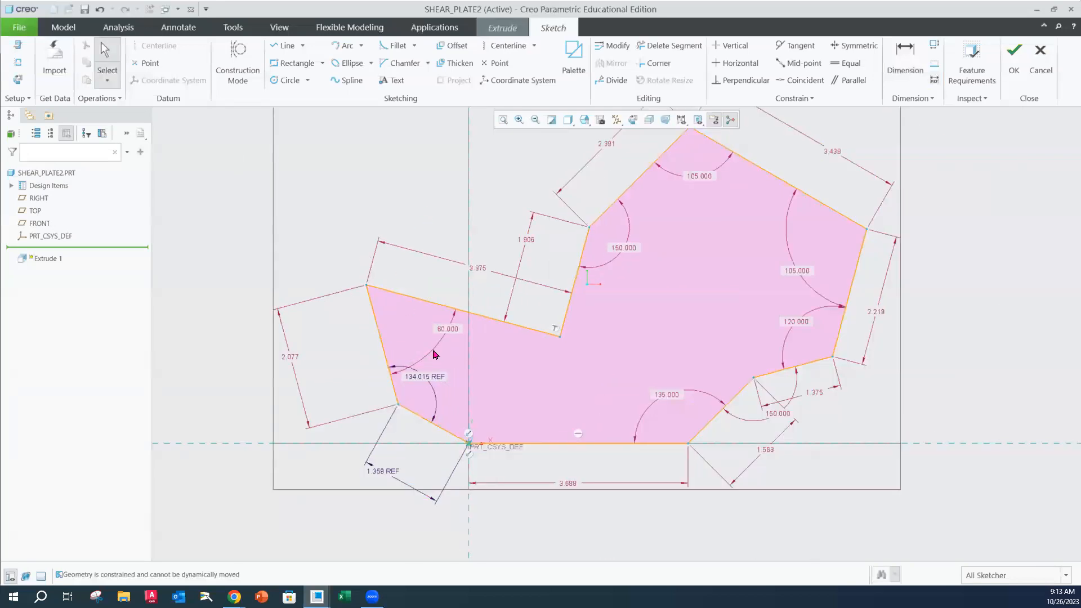
pyautogui.moveTo(444, 333); pyautogui.dragTo(403, 317)
pyautogui.moveTo(393, 474); pyautogui.dragTo(406, 466)
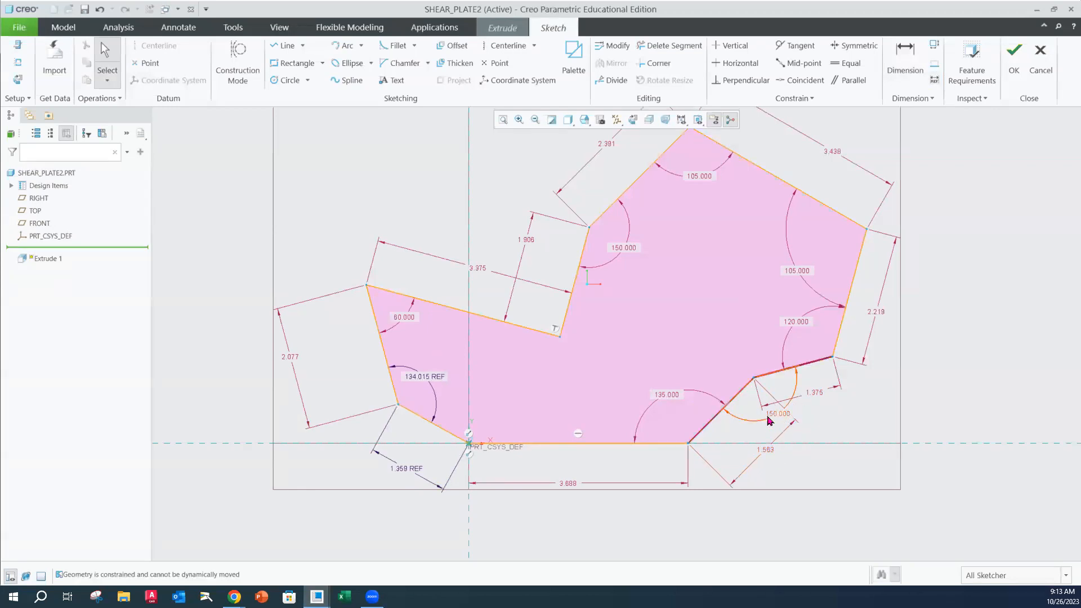
# Save the sketch section as S2D0007.SEC in the WCTC_CREO folder
pyautogui.scroll(2, 689, 388)
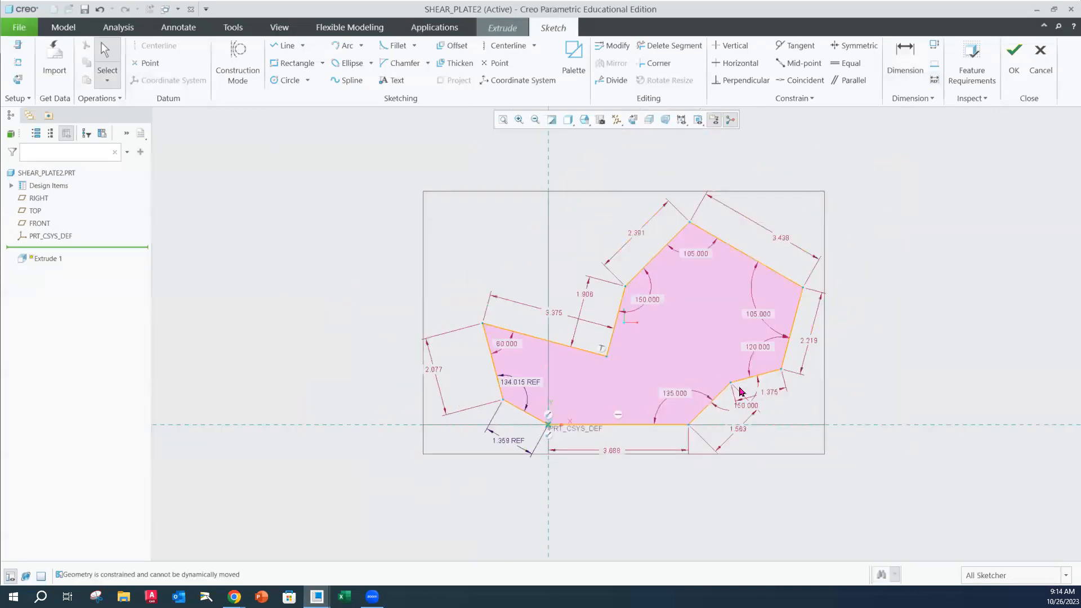
pyautogui.scroll(-1, 732, 366)
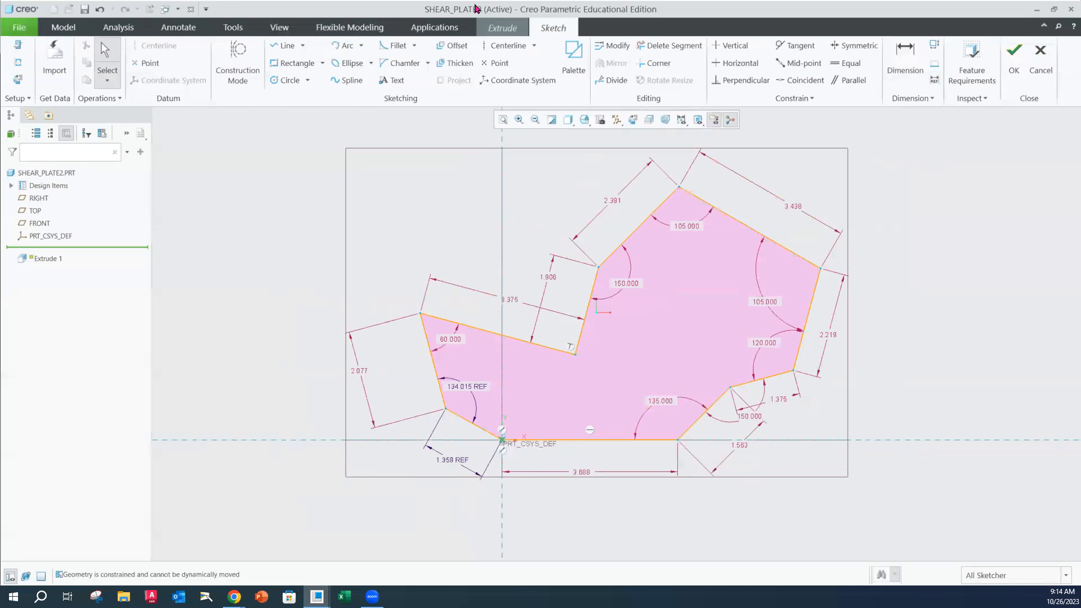
pyautogui.click(12, 25)
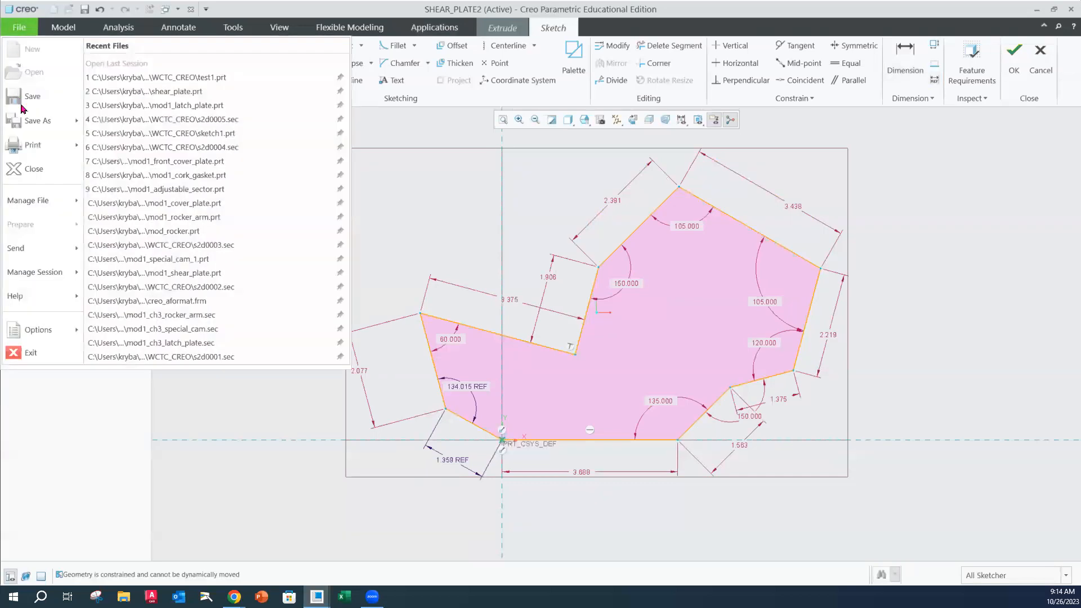
pyautogui.click(27, 100)
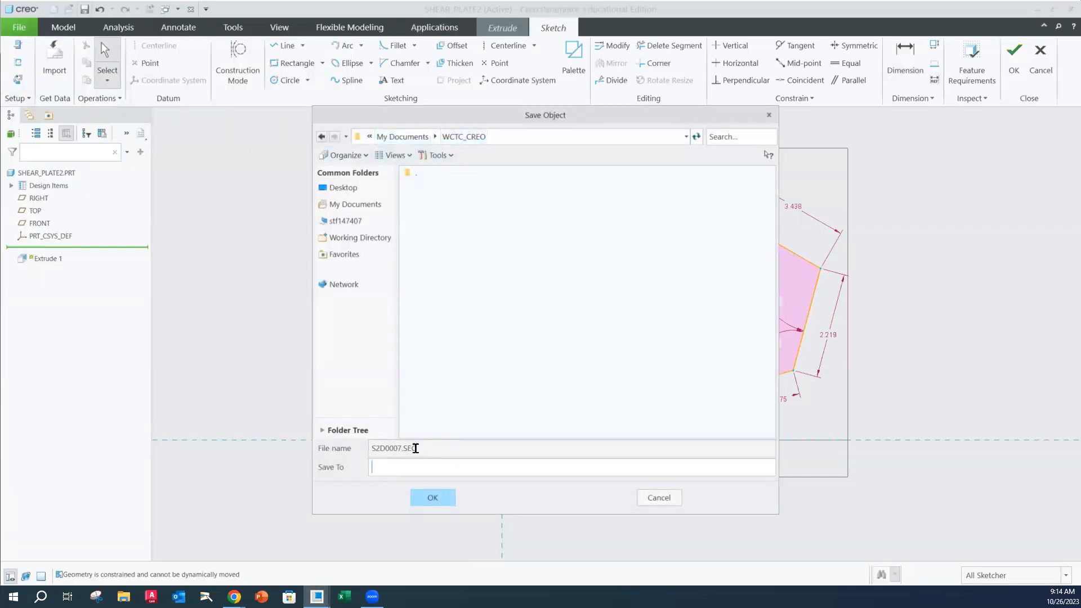
pyautogui.click(432, 498)
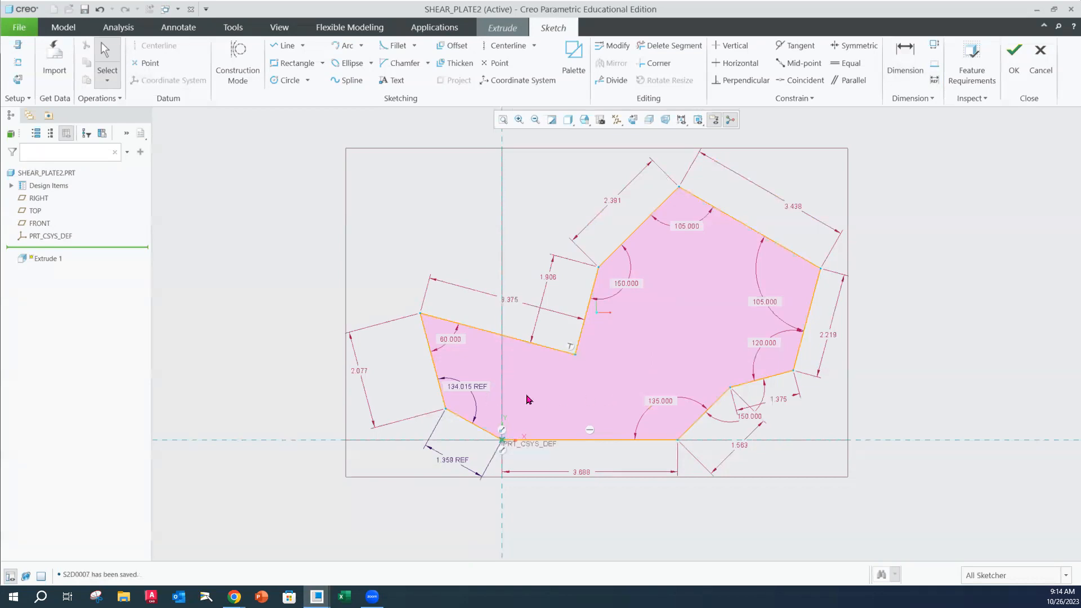
# Check the assignment figure in Chrome, return to Creo, and draw a circle about 0.557 in diameter, centred about 0.807 above the 3.688 line near the origin
pyautogui.click(286, 81)
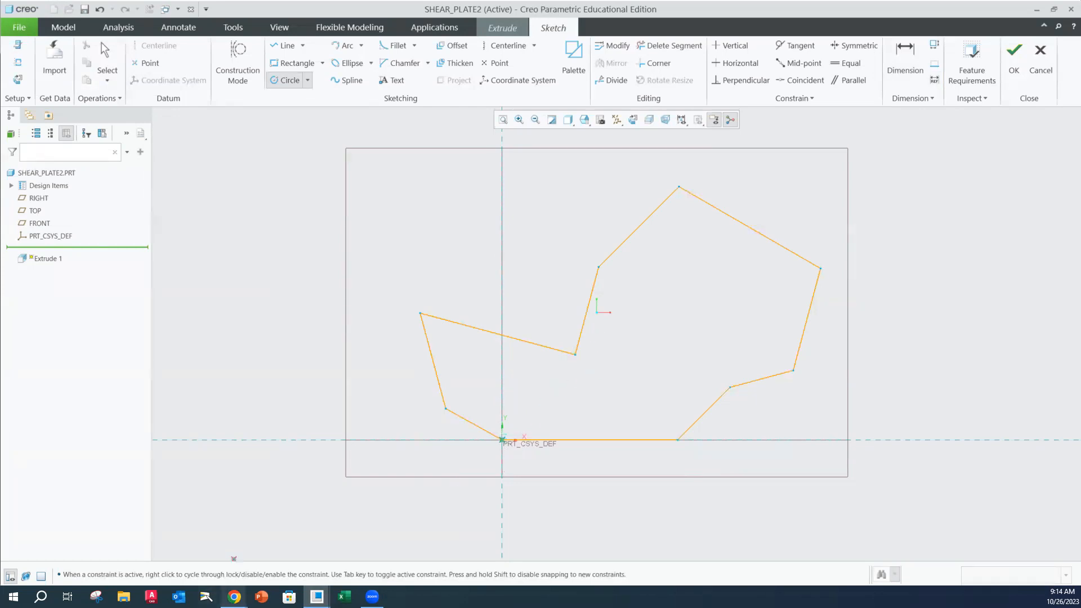
pyautogui.moveTo(234, 596)
pyautogui.click(295, 546)
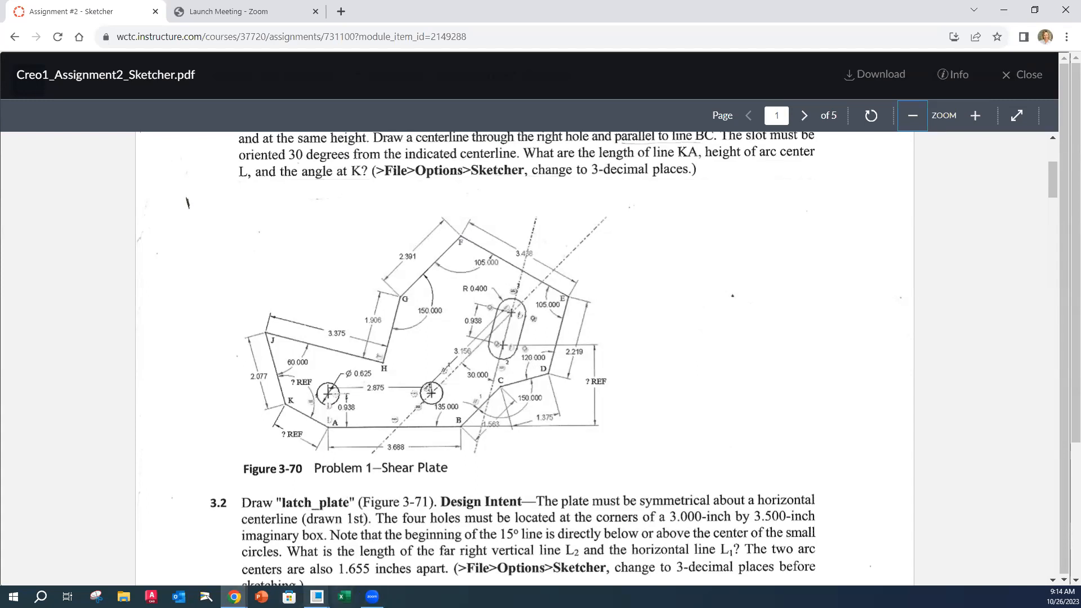
pyautogui.moveTo(316, 597)
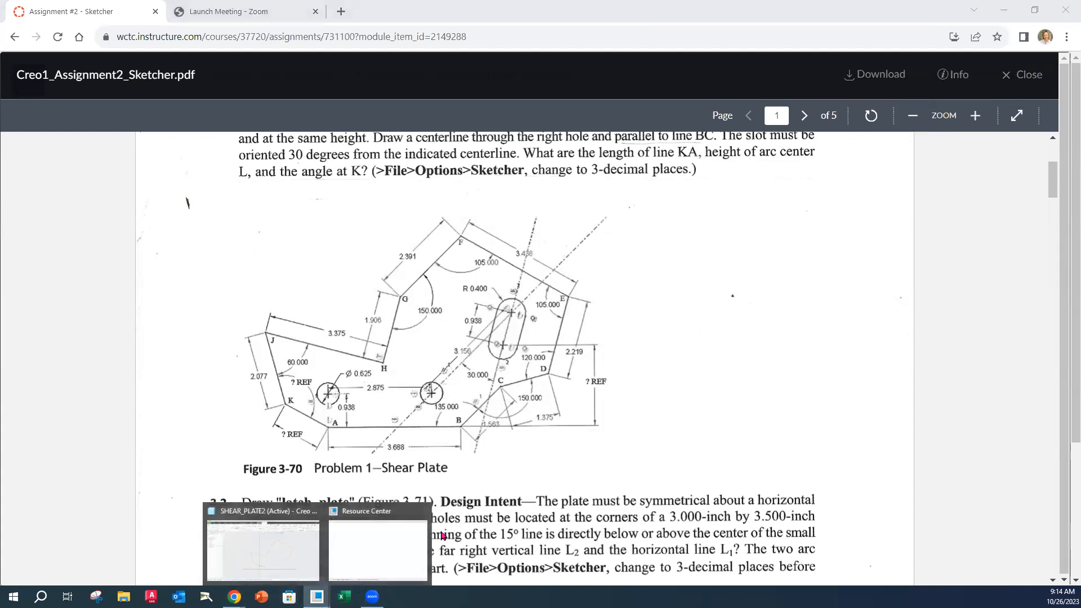
pyautogui.click(299, 554)
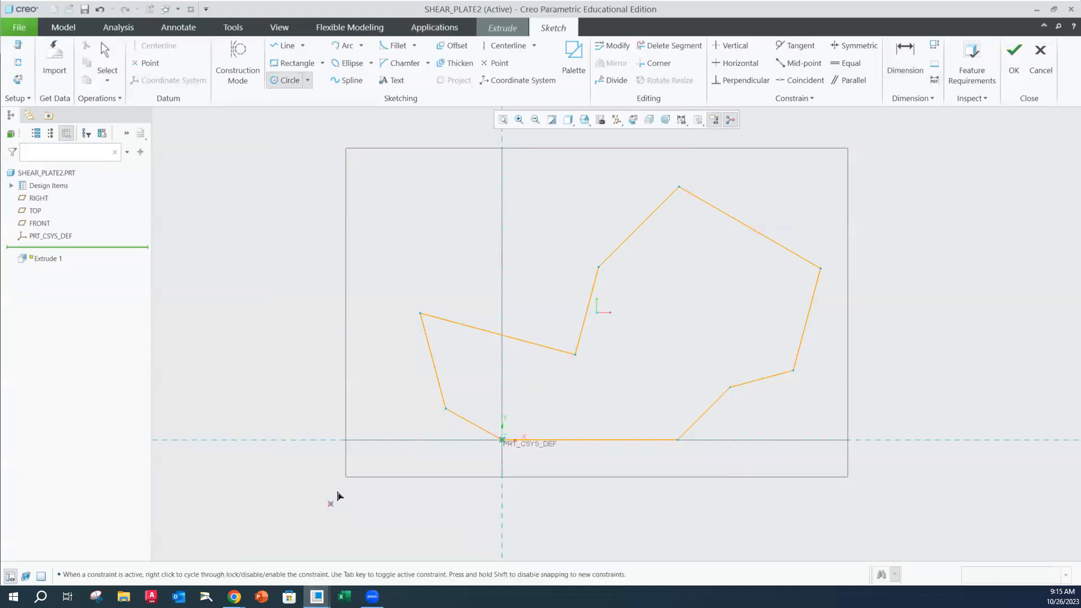
pyautogui.click(528, 401)
pyautogui.click(542, 402)
pyautogui.middleClick(583, 377)
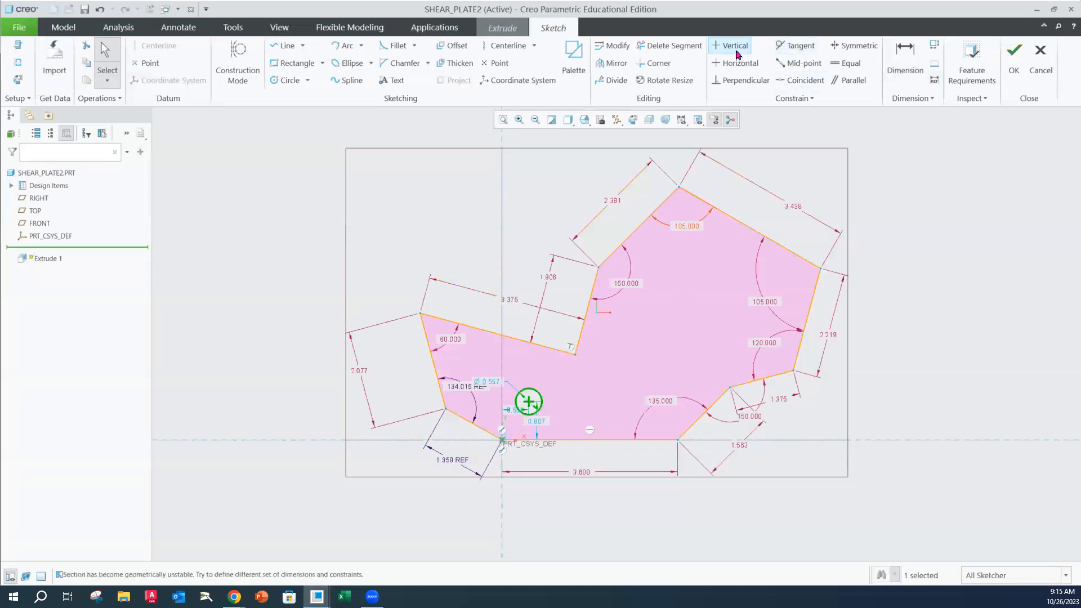
# Constrain the circle's centre to be vertically aligned with the origin
pyautogui.click(732, 47)
pyautogui.click(529, 402)
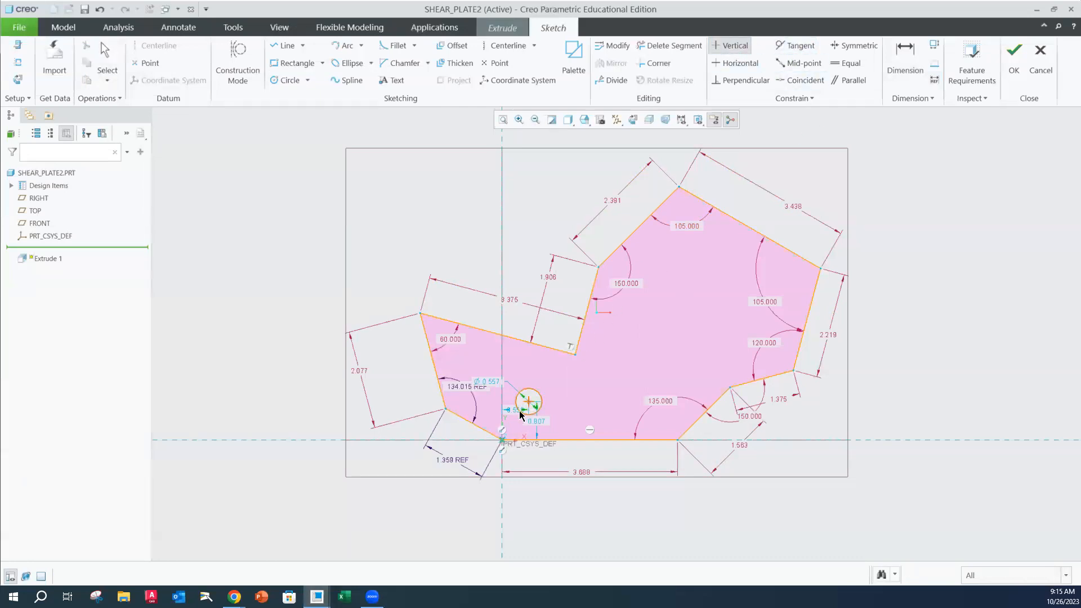
pyautogui.click(502, 441)
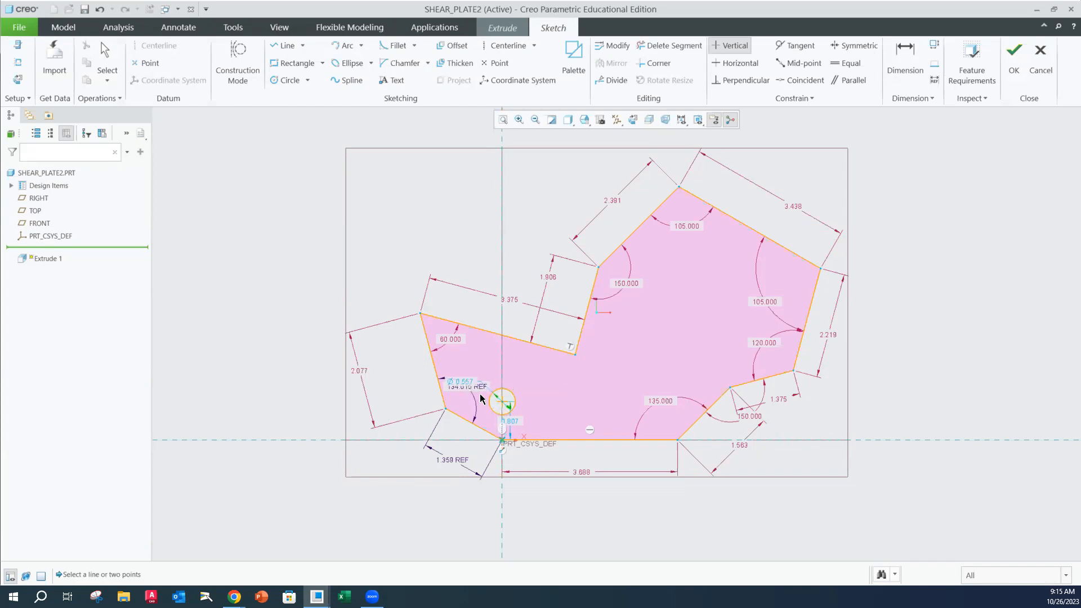
pyautogui.scroll(2, 478, 394)
pyautogui.scroll(-3, 514, 400)
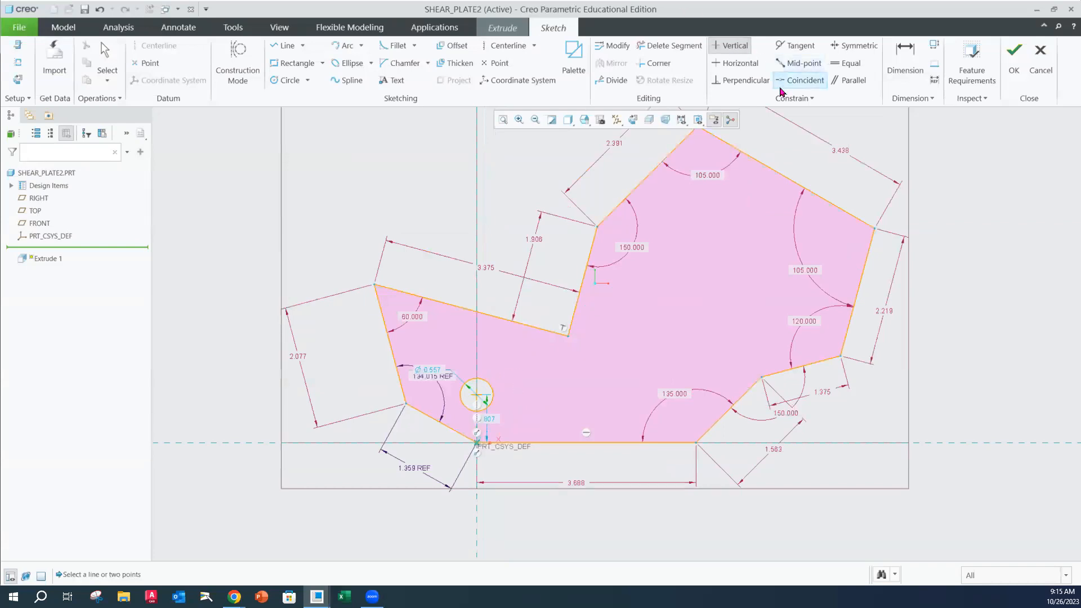
pyautogui.press('Escape')
# Move the circle's diameter dimension clear of the reference angle and set the diameter to 0.625
pyautogui.moveTo(431, 370); pyautogui.dragTo(504, 349)
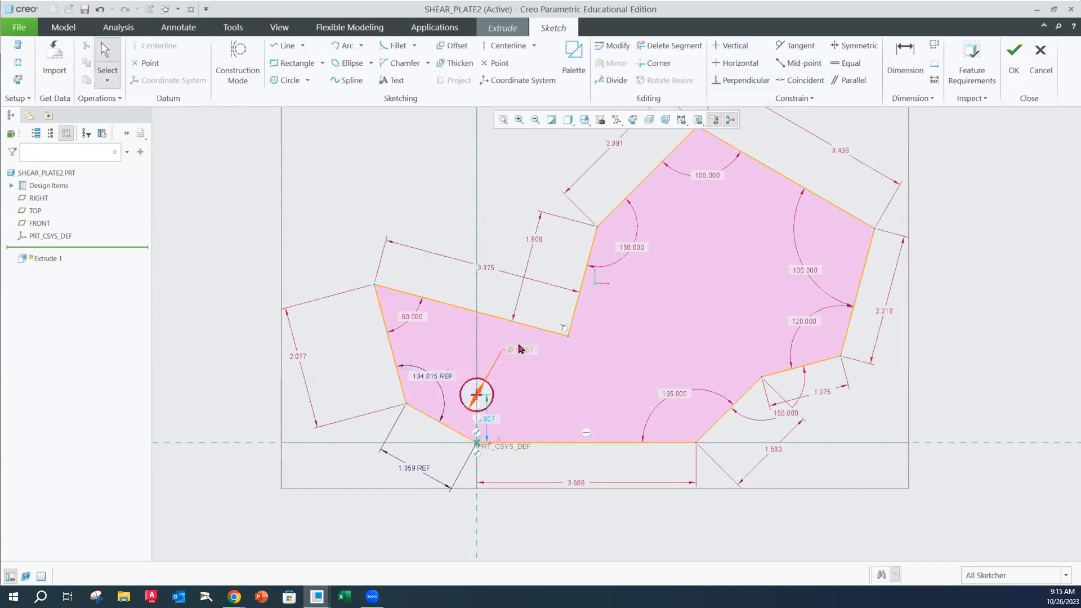
pyautogui.doubleClick(521, 352)
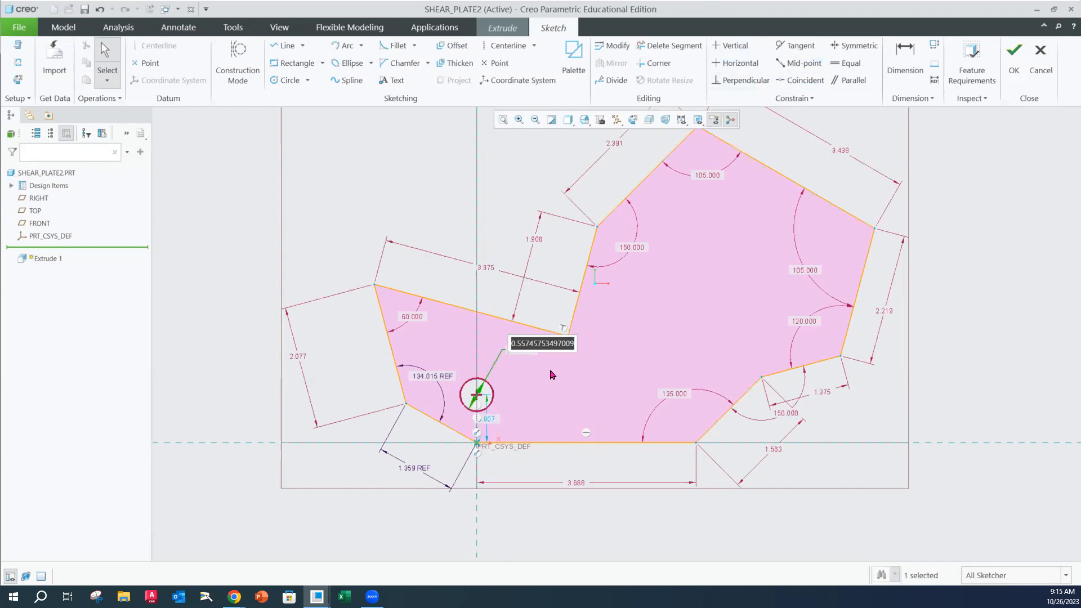
pyautogui.write('.625')
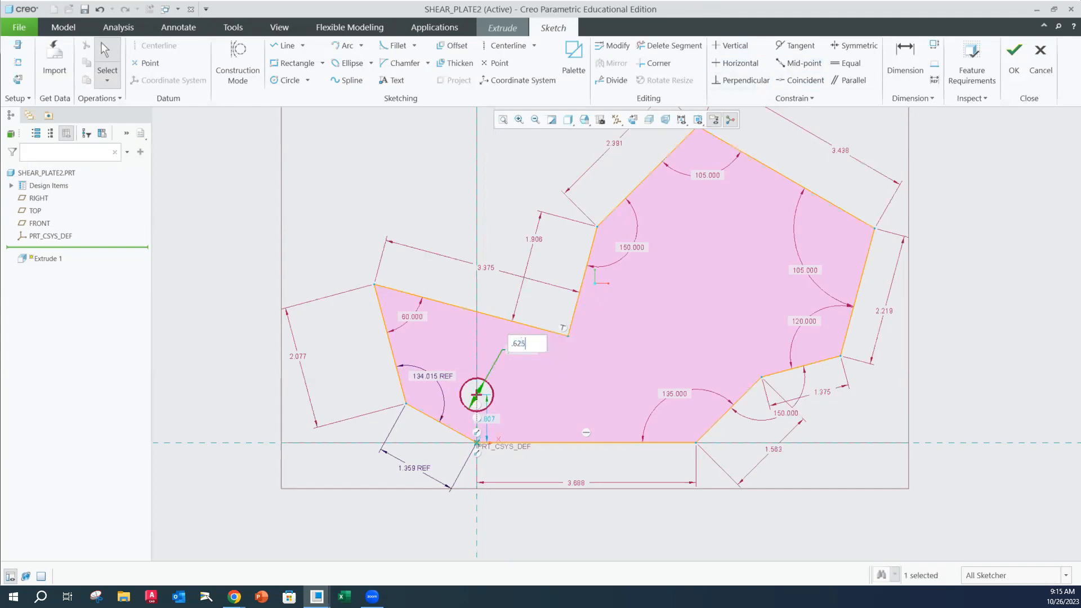
pyautogui.press('Return')
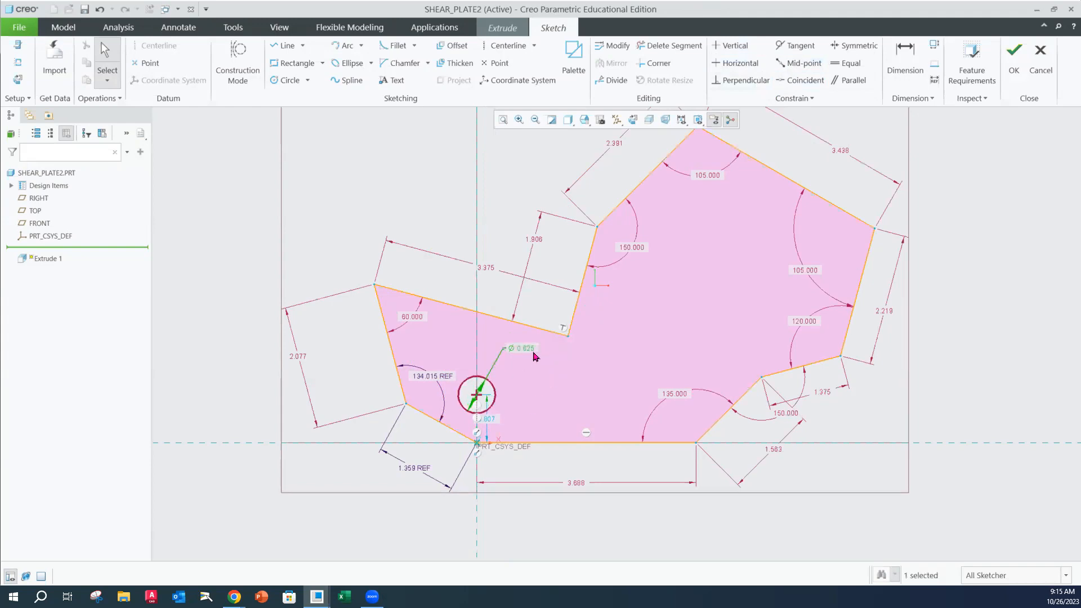
# Move the circle's height dimension aside and set the centre's height above the 3.688 line to 0.938
pyautogui.moveTo(495, 421); pyautogui.dragTo(528, 422)
pyautogui.doubleClick(533, 423)
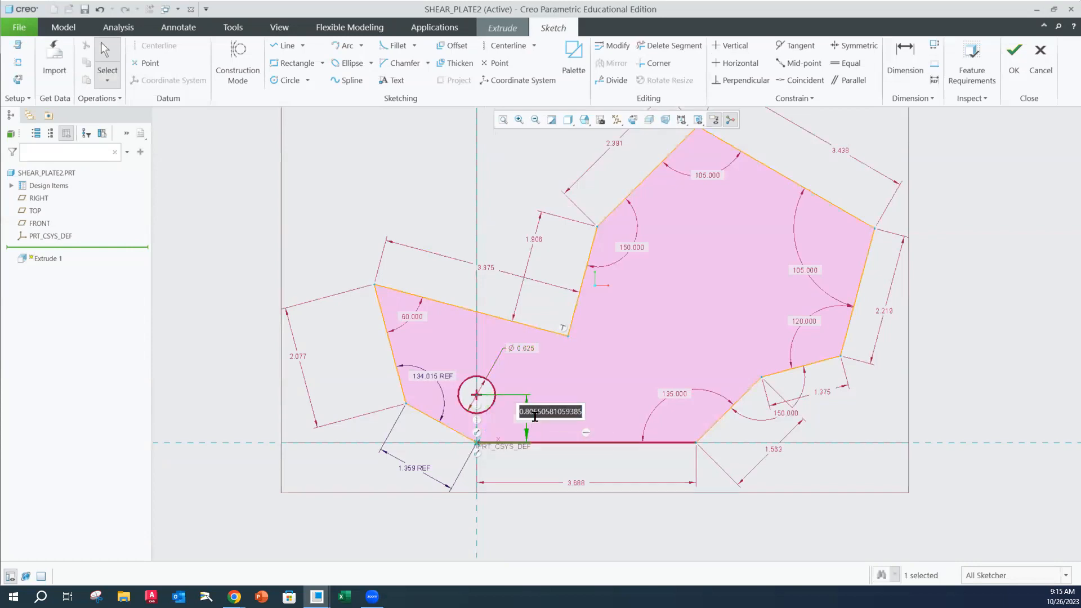
pyautogui.write('.938')
pyautogui.press('Return')
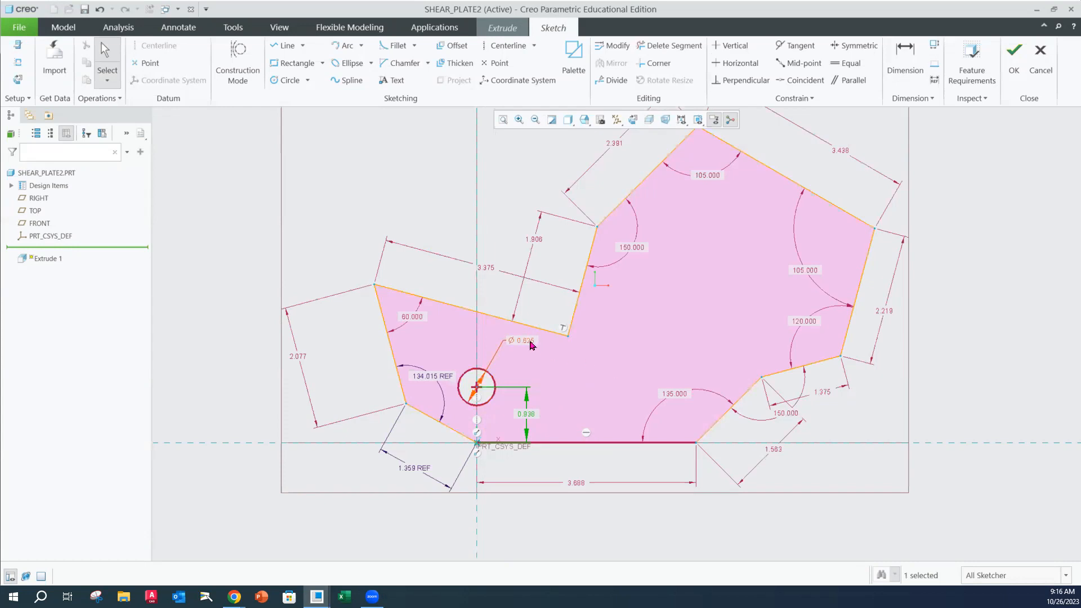
# Draw a second circle level with the first and equal in size, centred about 2.1 from it along the 3.688 line's direction
pyautogui.click(285, 81)
pyautogui.click(477, 388)
pyautogui.click(507, 391)
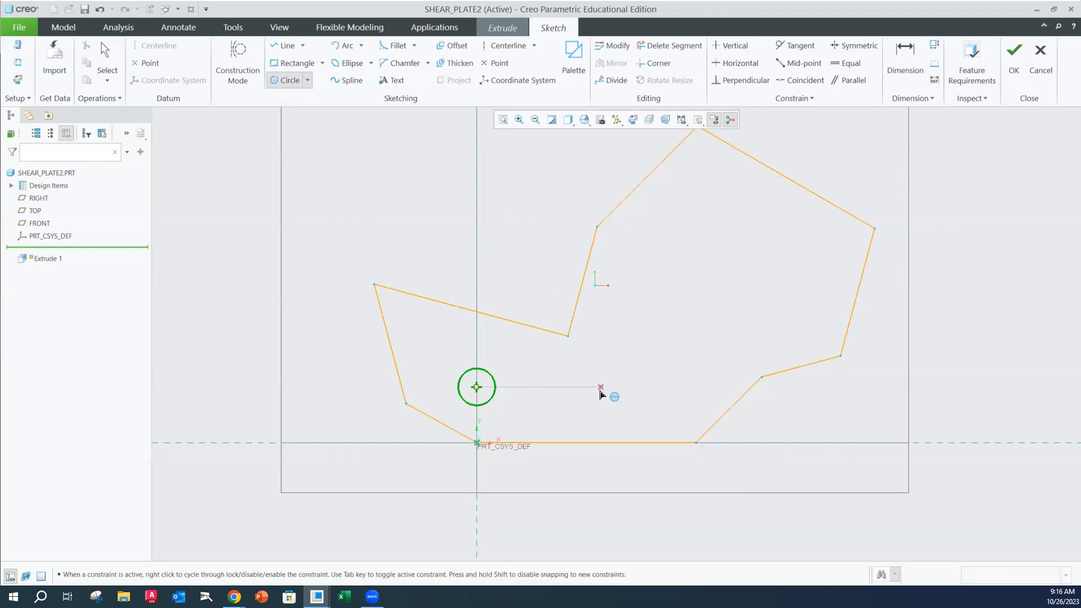
pyautogui.click(601, 388)
pyautogui.click(618, 386)
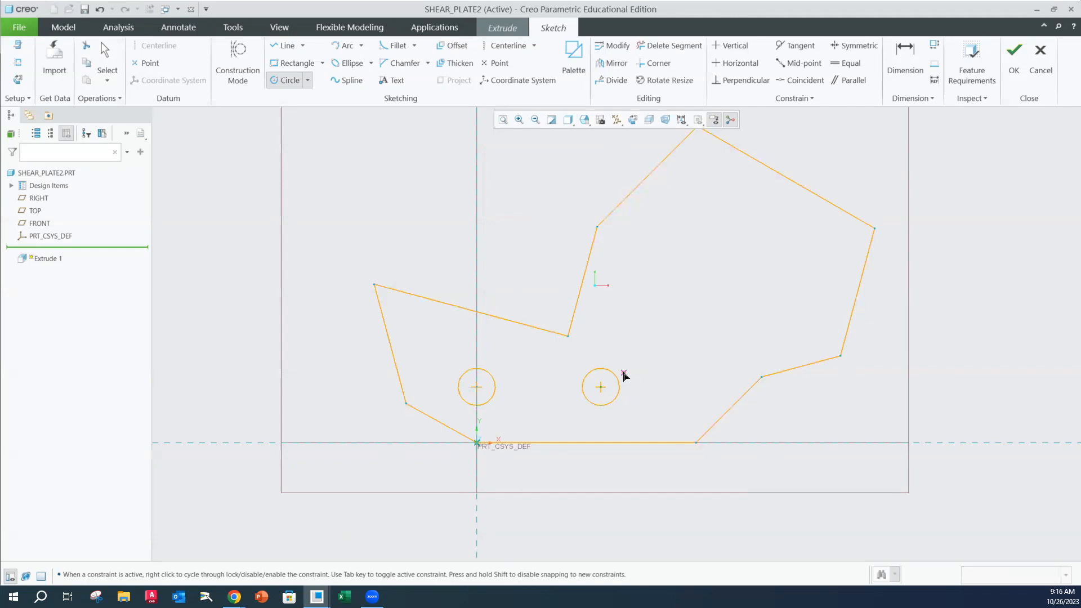
pyautogui.middleClick(623, 345)
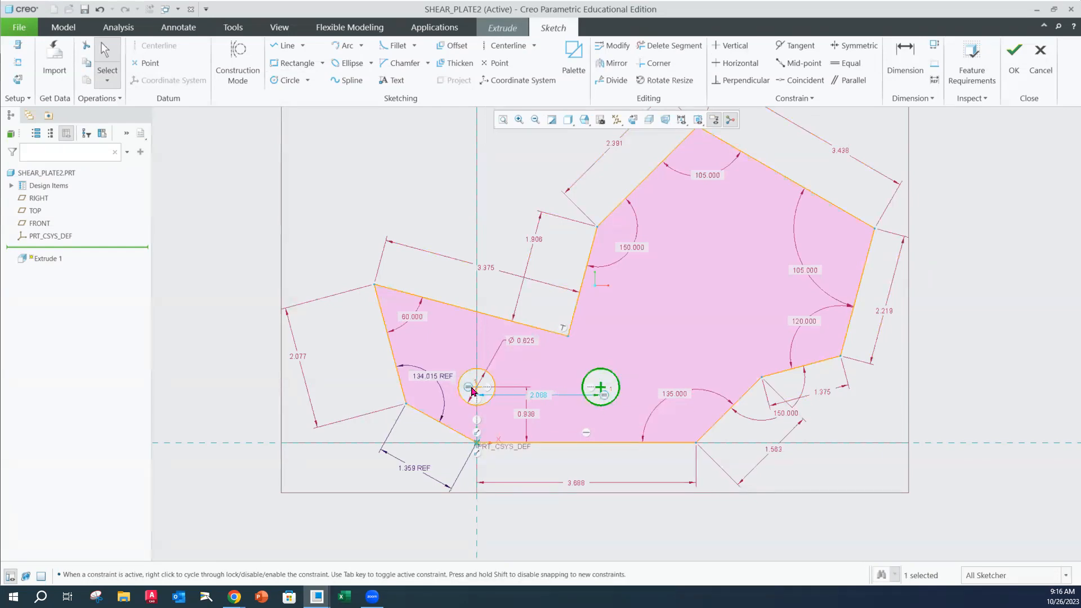
# Move the distance dimension between the two circles above them and set it to 2.875
pyautogui.click(597, 398)
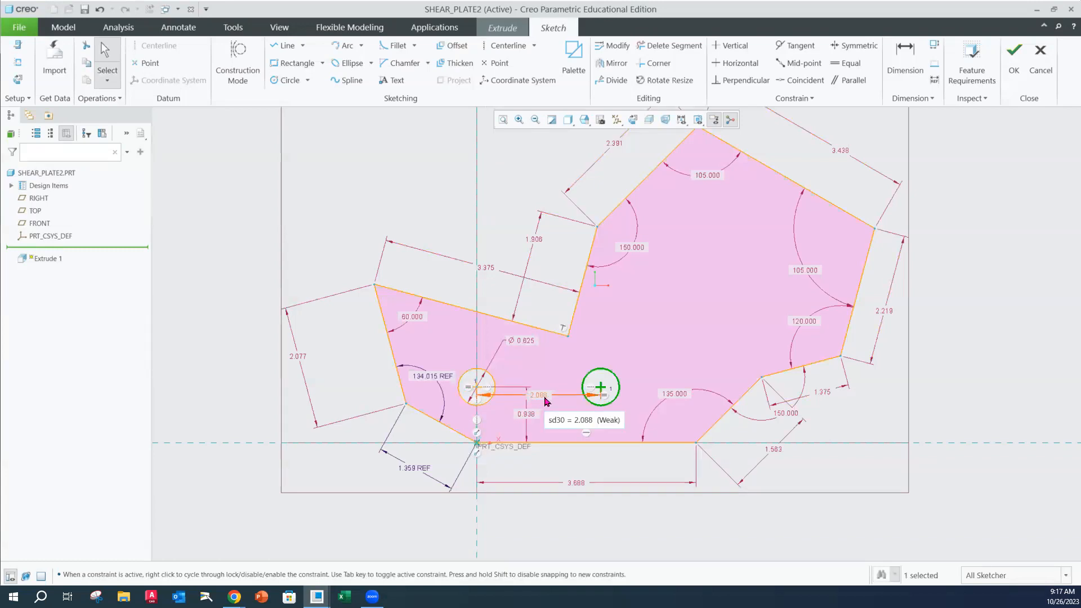
pyautogui.moveTo(545, 399); pyautogui.dragTo(545, 366)
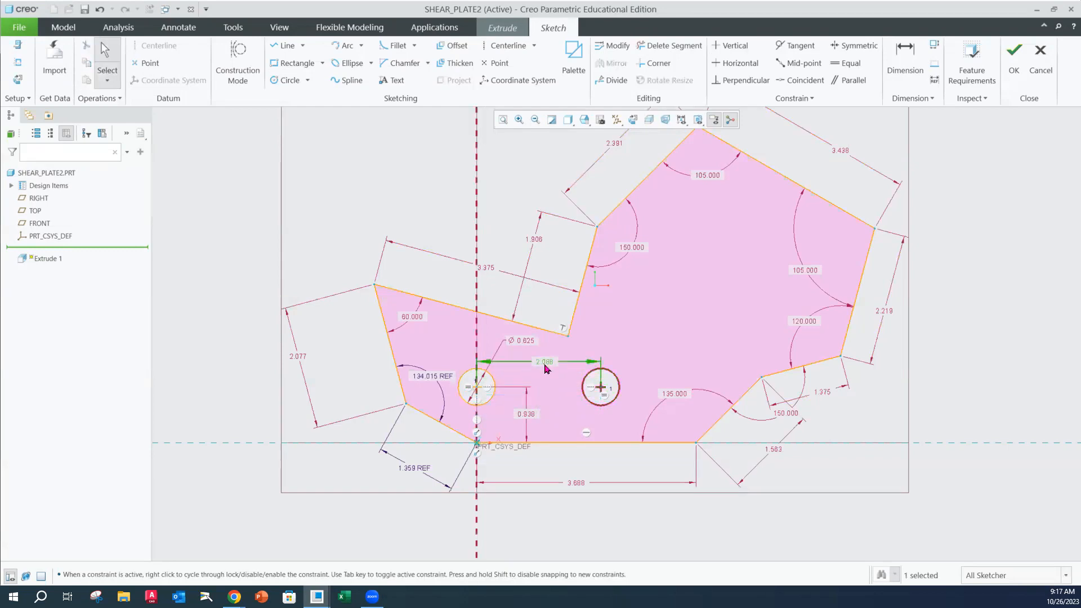
pyautogui.doubleClick(546, 364)
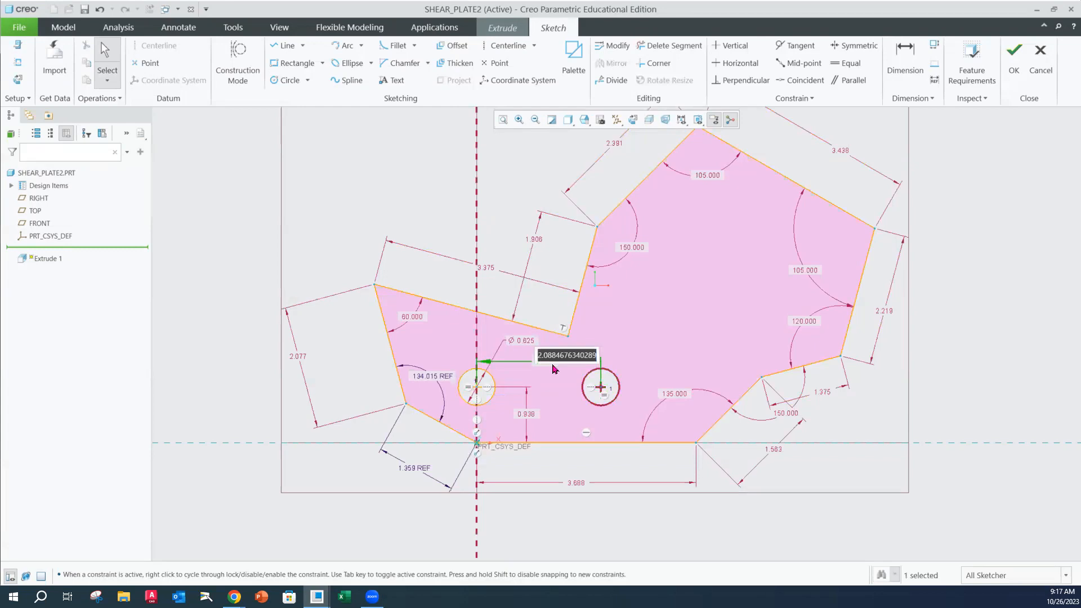
pyautogui.write('2.875')
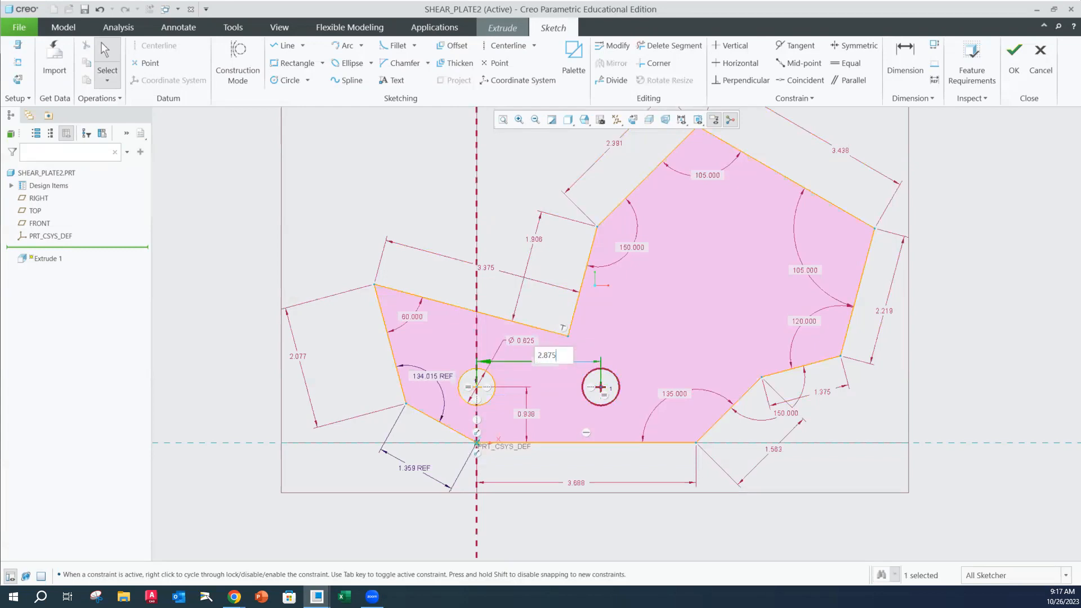
pyautogui.press('Return')
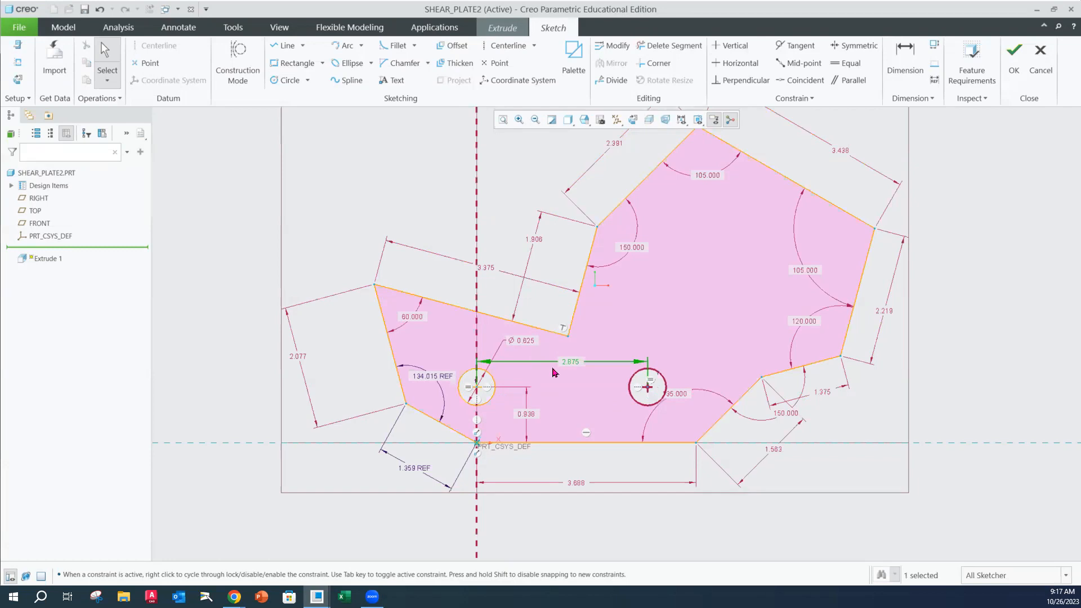
pyautogui.click(656, 326)
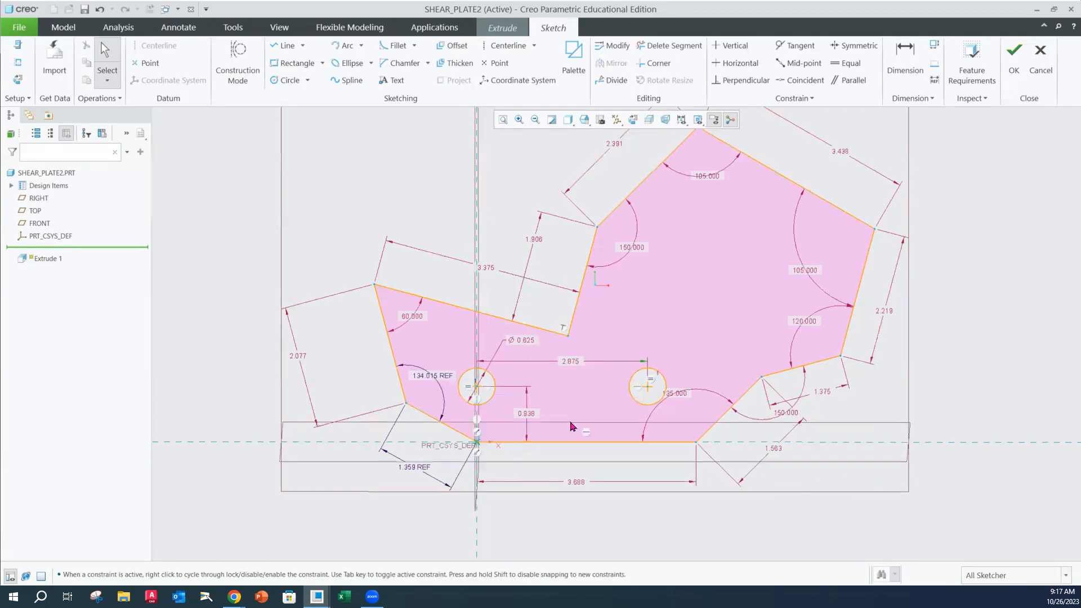
# Try a height of 1 for the first circle's centre above the 3.688 line, and set it back to 0.938
pyautogui.doubleClick(534, 413)
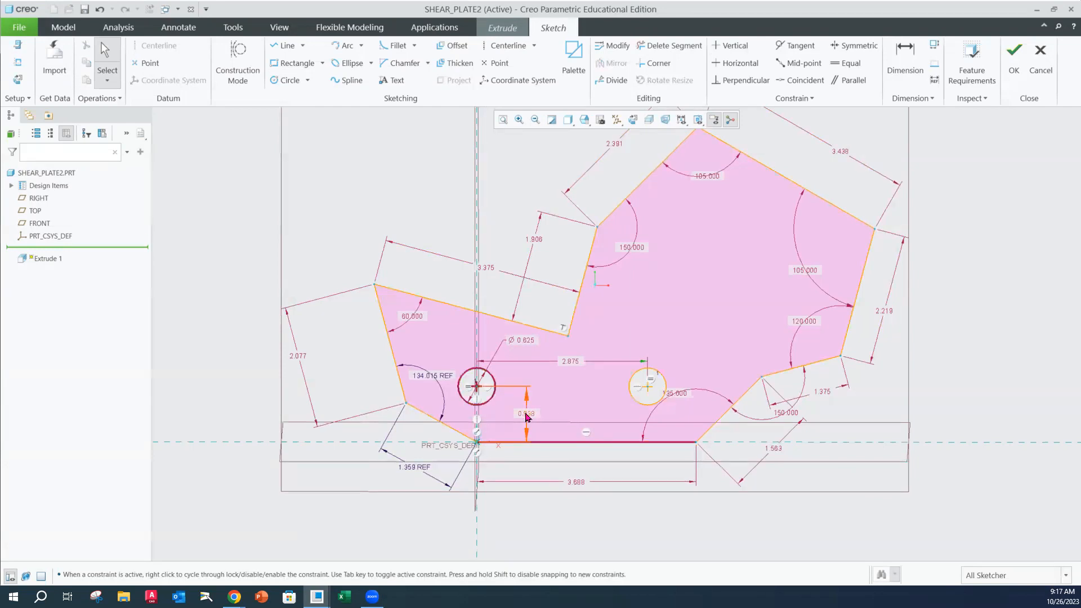
pyautogui.write('1')
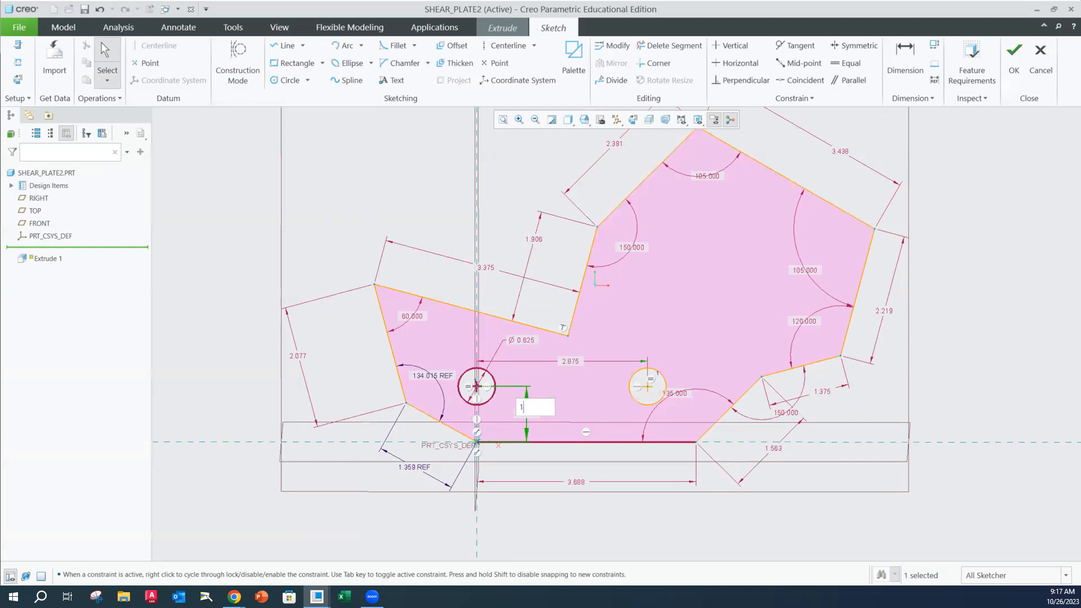
pyautogui.press('Return')
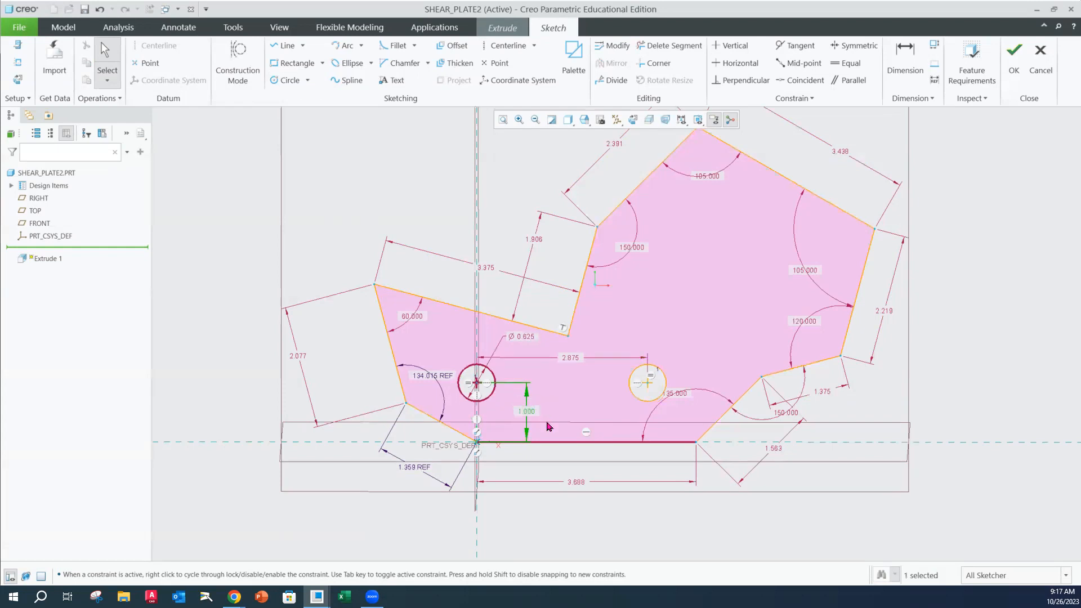
pyautogui.doubleClick(531, 418)
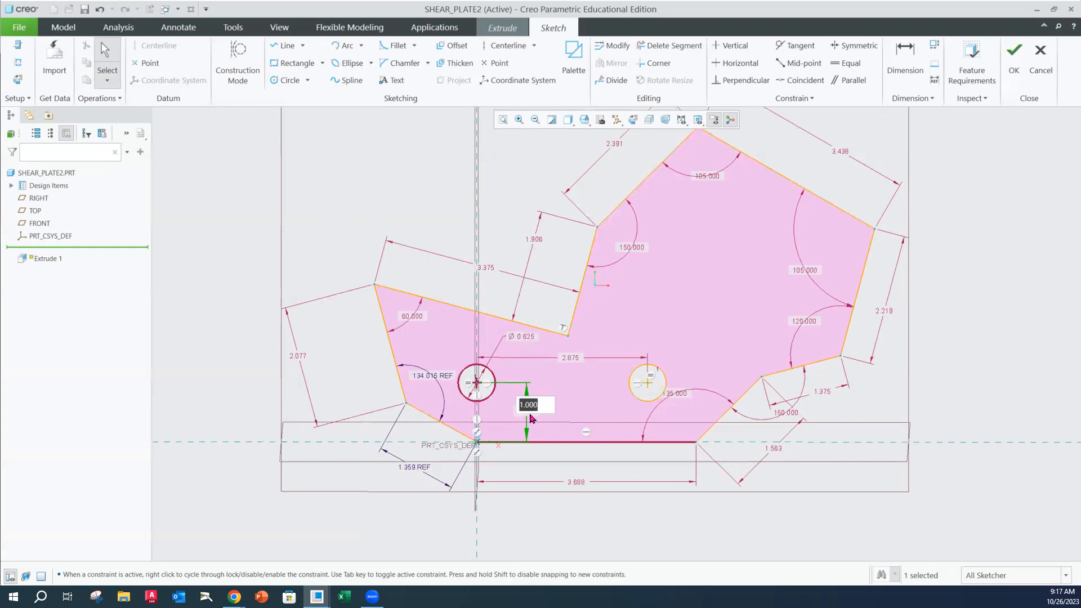
pyautogui.press('BackSpace')
pyautogui.write('.938')
pyautogui.press('Return')
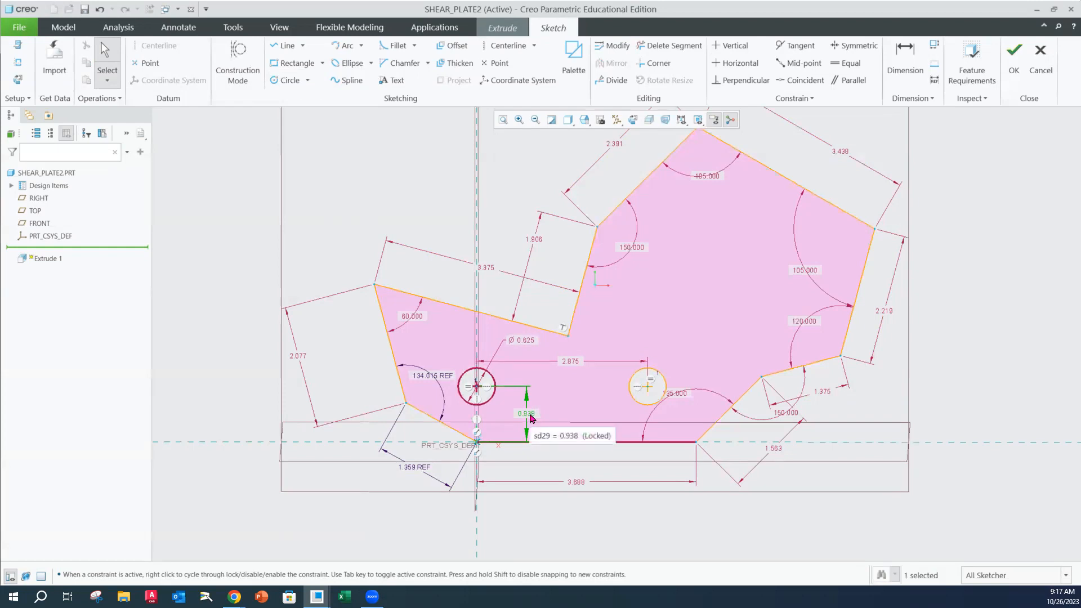
pyautogui.click(575, 511)
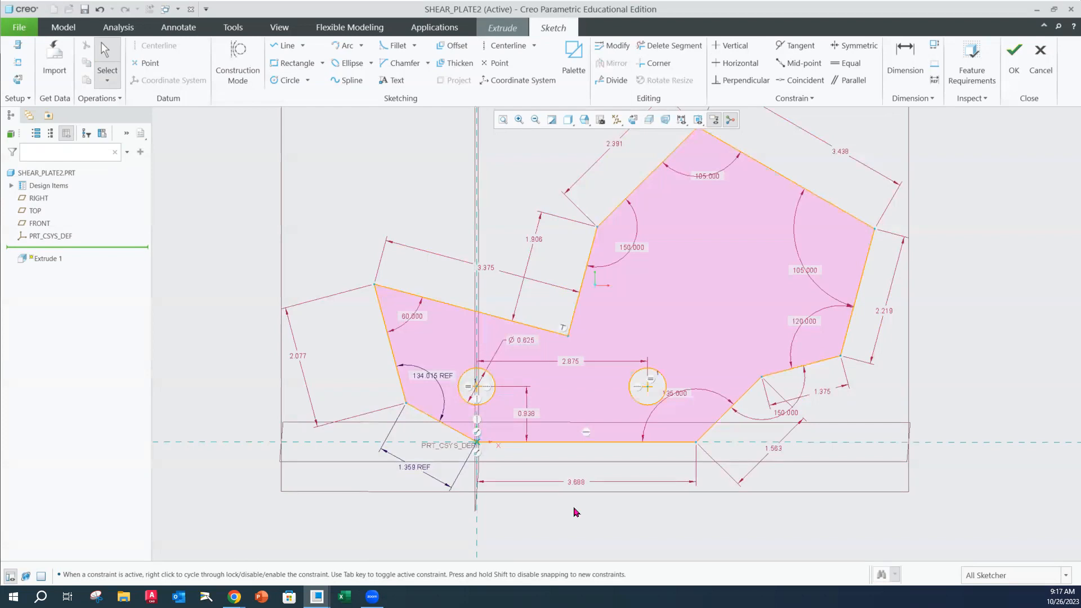
# Reposition the two 105, the 120 and the upper 150 degree angle dimensions inside the profile, clear of each other near their corners
pyautogui.moveTo(813, 270); pyautogui.dragTo(832, 241)
pyautogui.moveTo(705, 177); pyautogui.dragTo(709, 185)
pyautogui.moveTo(815, 317); pyautogui.dragTo(821, 313)
pyautogui.moveTo(639, 255); pyautogui.dragTo(633, 245)
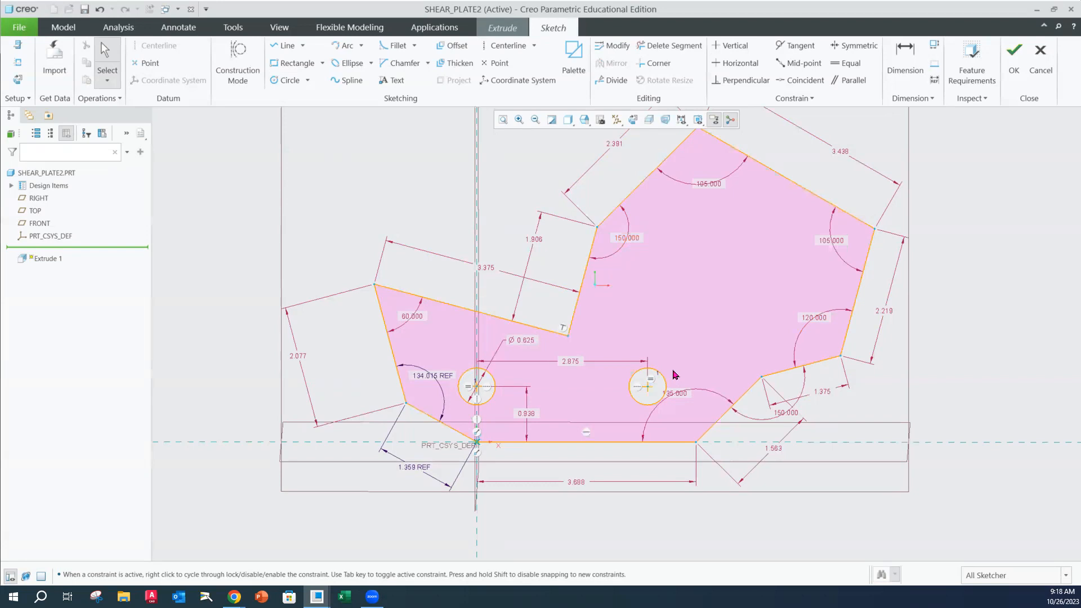
# Save the sketch section and reorient it to the 2D sketch view
pyautogui.click(19, 27)
pyautogui.click(33, 97)
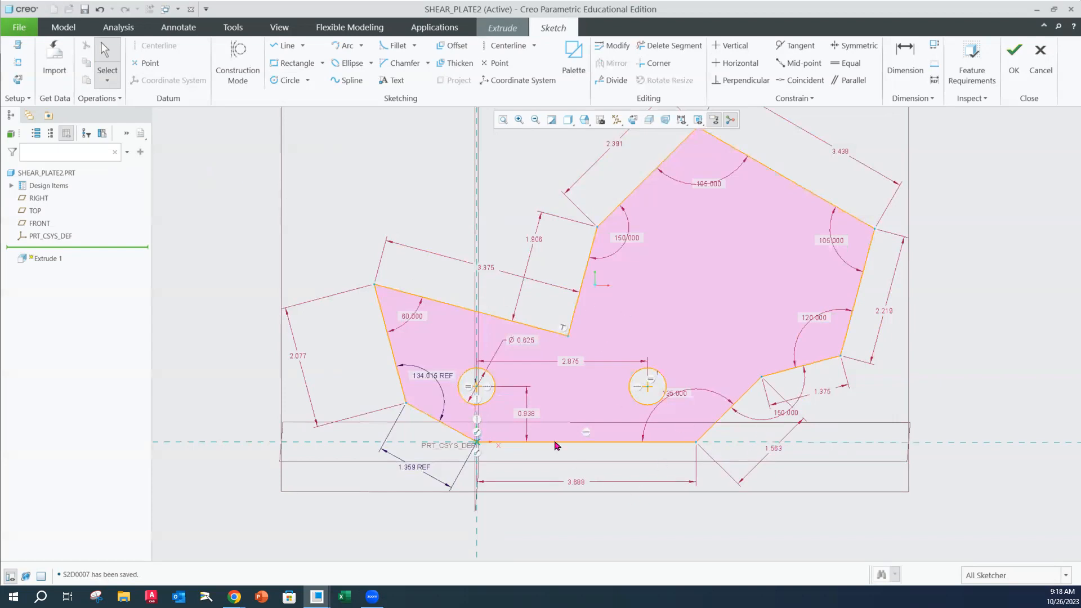
pyautogui.click(647, 119)
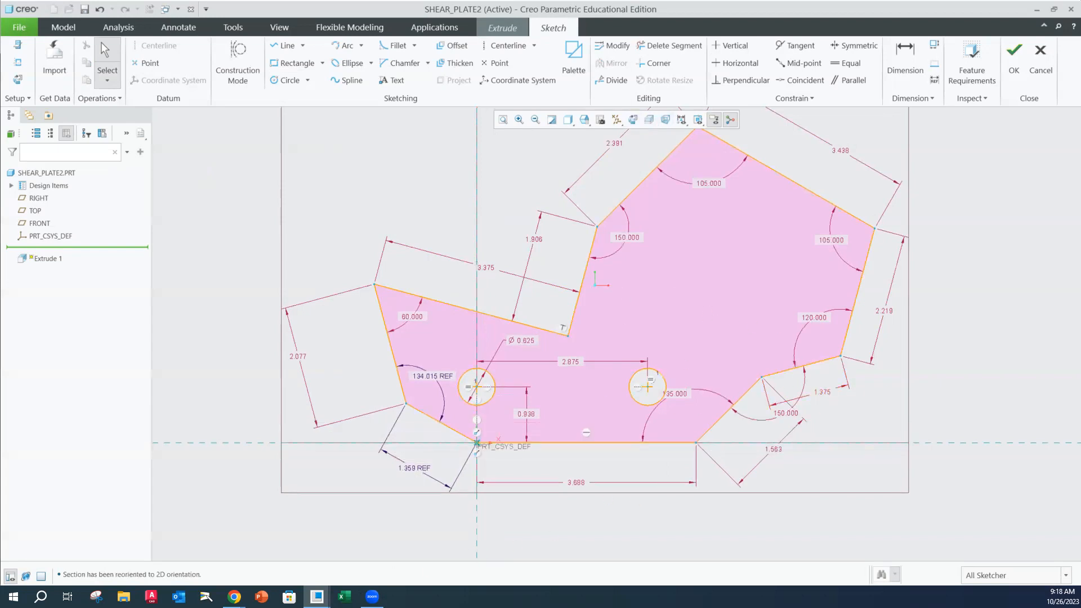
# Check the assignment figure in Chrome, return to Creo and draw a centerline through the second circle's centre, parallel to the 1.563 line
pyautogui.moveTo(234, 598)
pyautogui.click(298, 563)
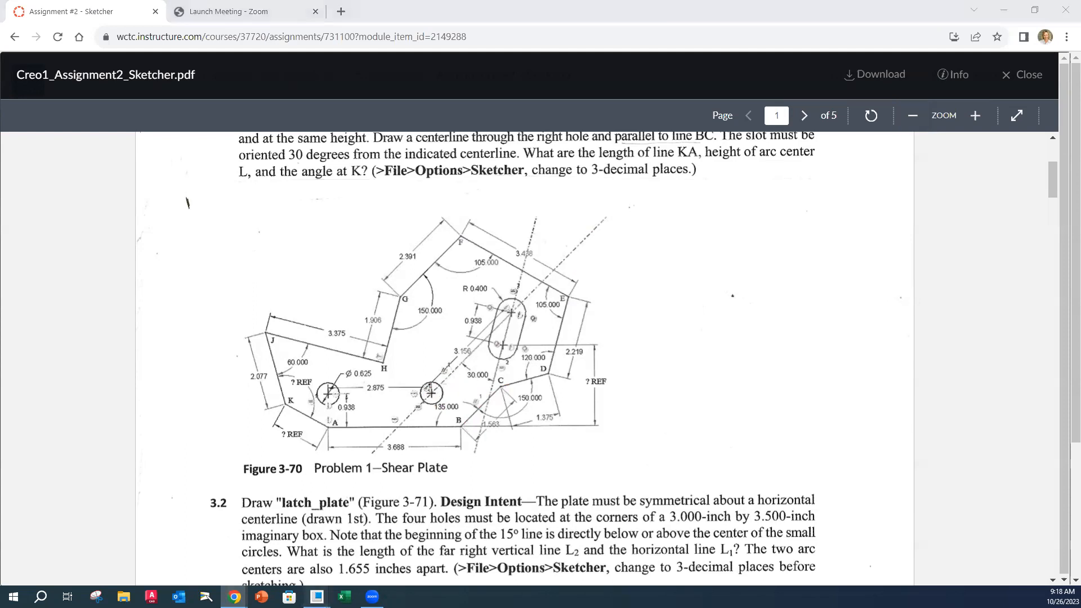
pyautogui.click(317, 597)
pyautogui.click(307, 570)
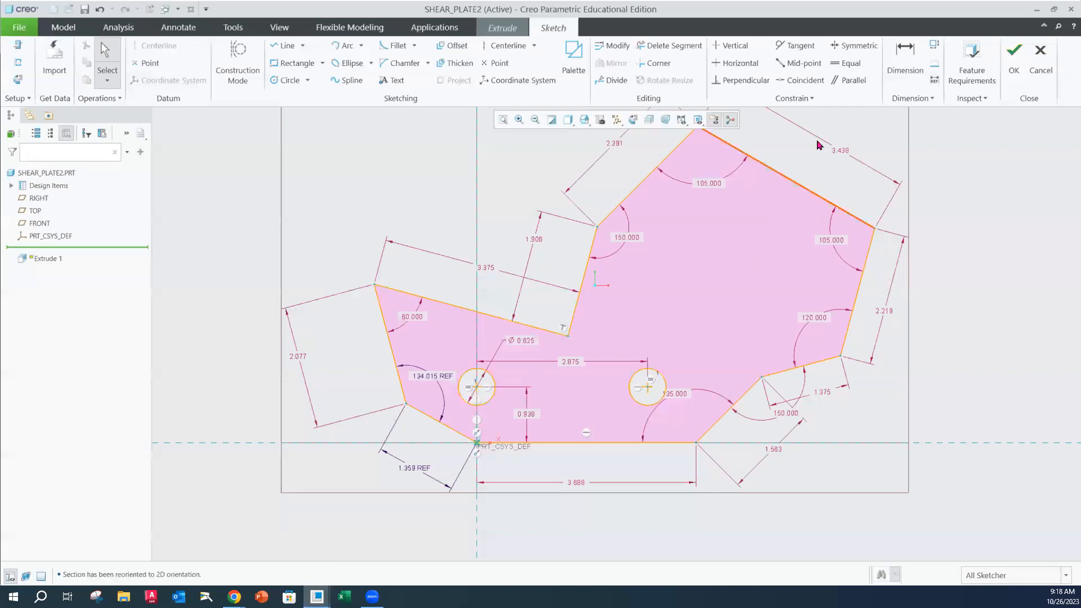
pyautogui.click(498, 46)
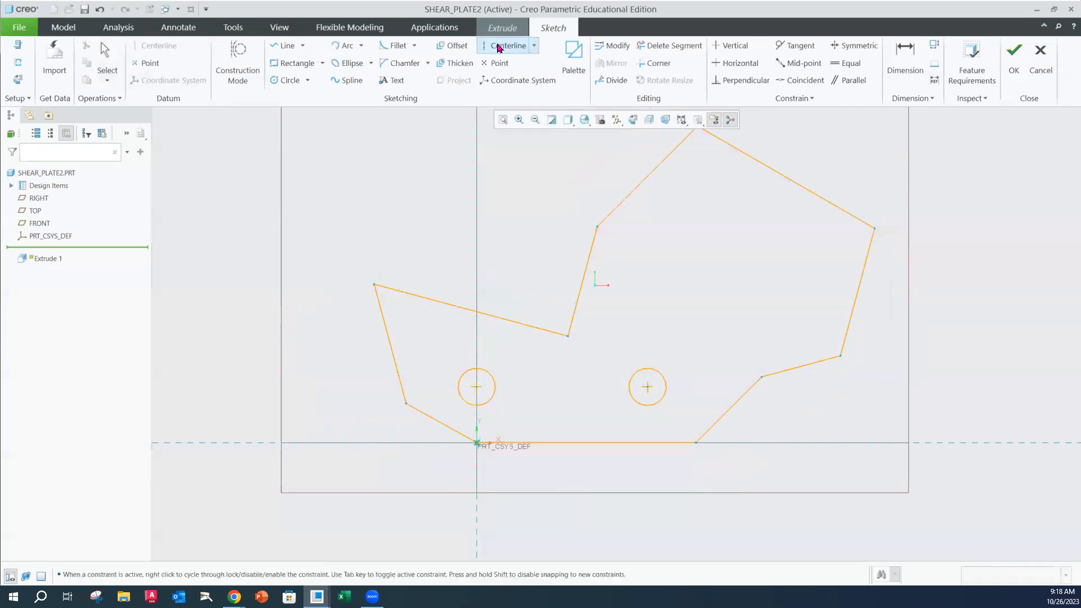
pyautogui.click(647, 388)
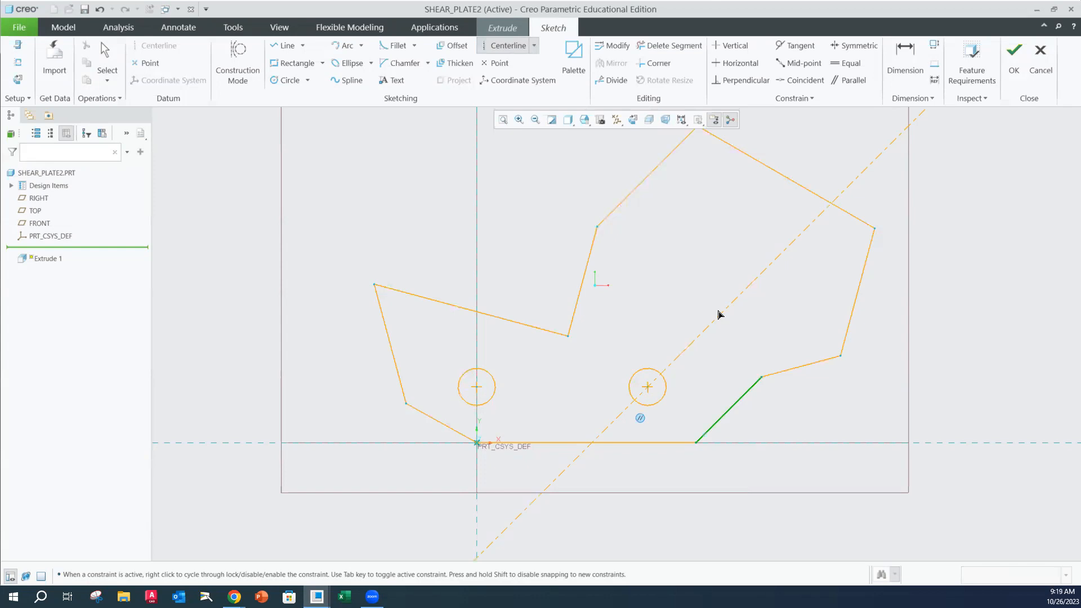
pyautogui.click(719, 315)
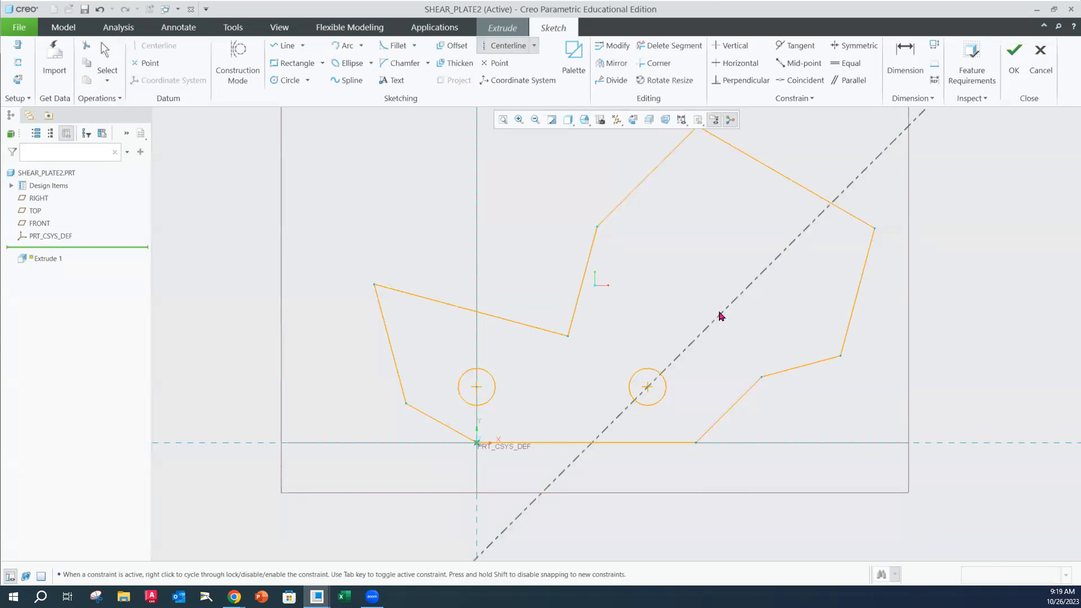
pyautogui.middleClick(713, 239)
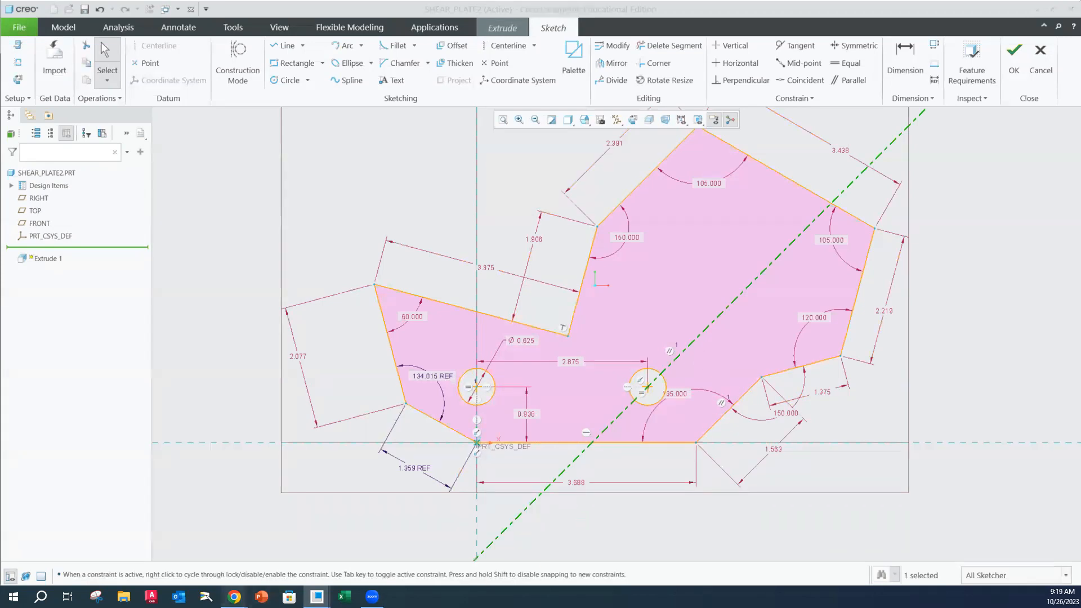
# Check the slot in the Chrome assignment figure, return to Creo and draw a circle about 1.03 in diameter centred on the slanted centerline
pyautogui.click(234, 597)
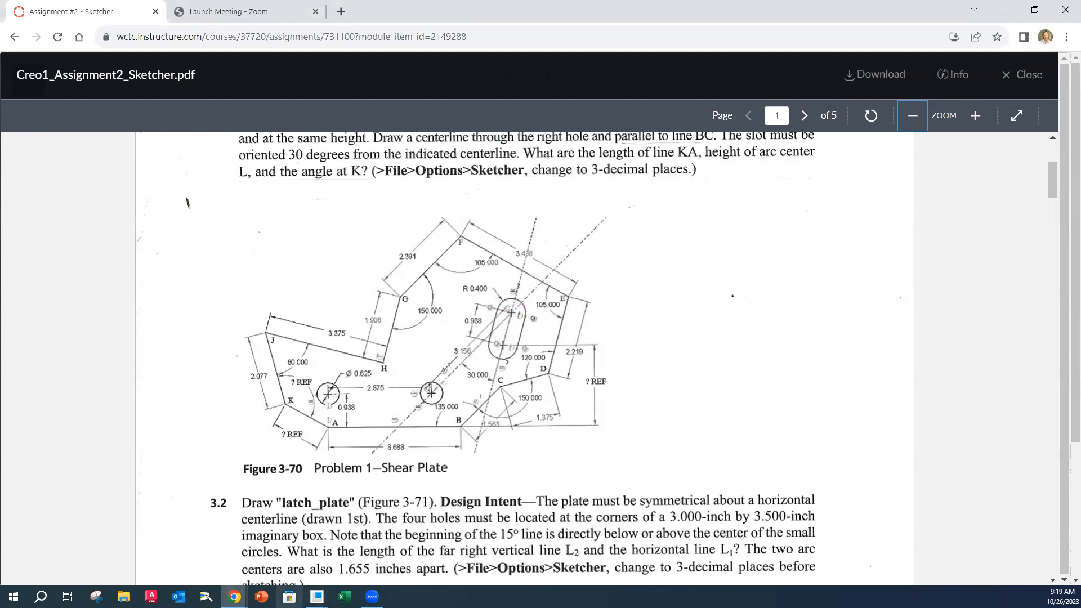
pyautogui.moveTo(317, 597)
pyautogui.click(284, 568)
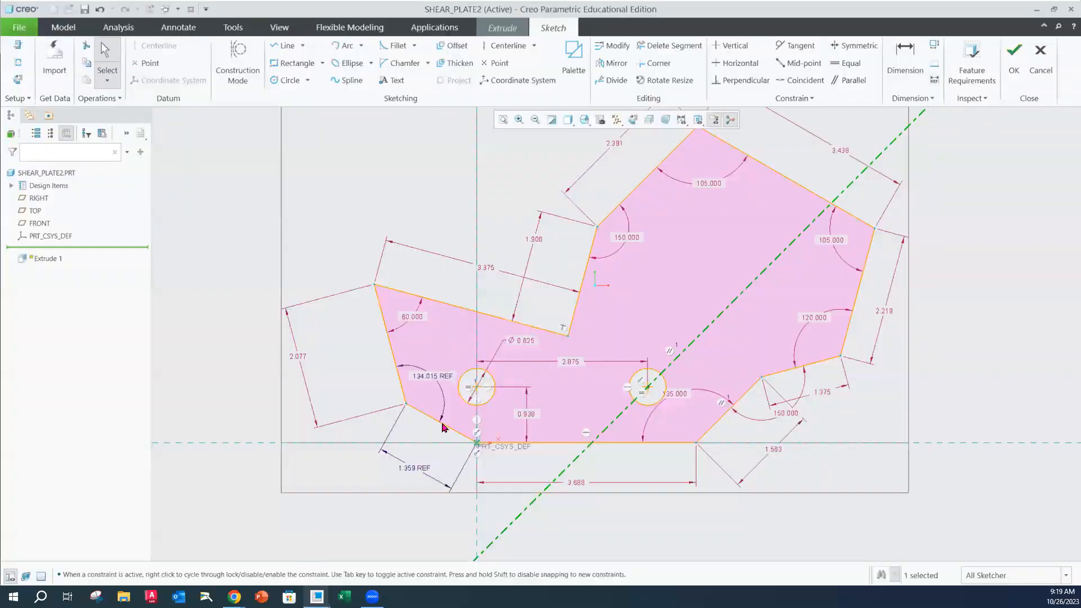
pyautogui.click(290, 81)
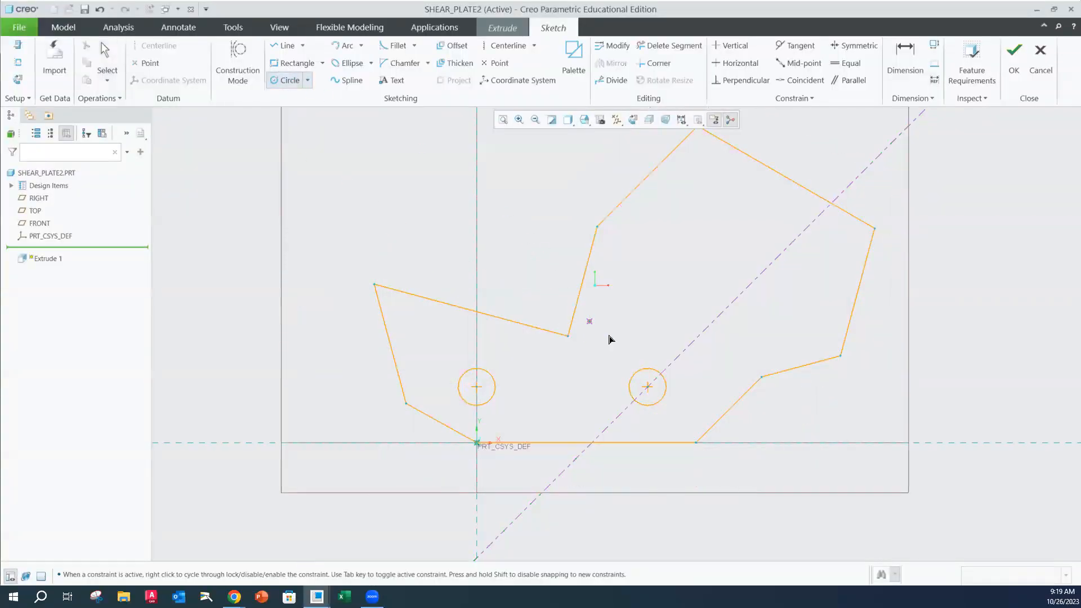
pyautogui.click(775, 262)
pyautogui.click(805, 273)
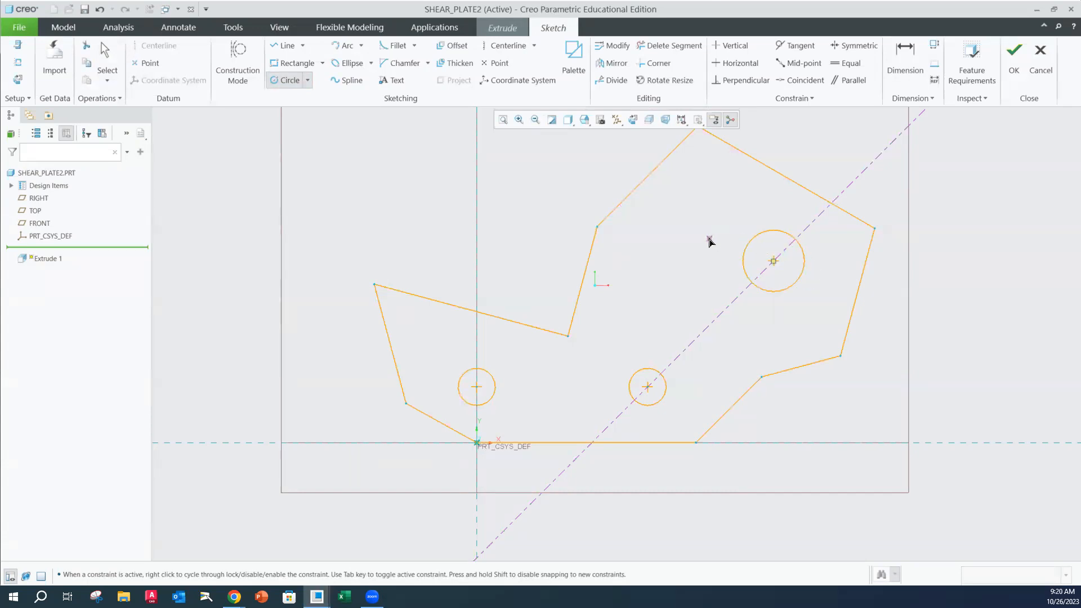
pyautogui.middleClick(726, 250)
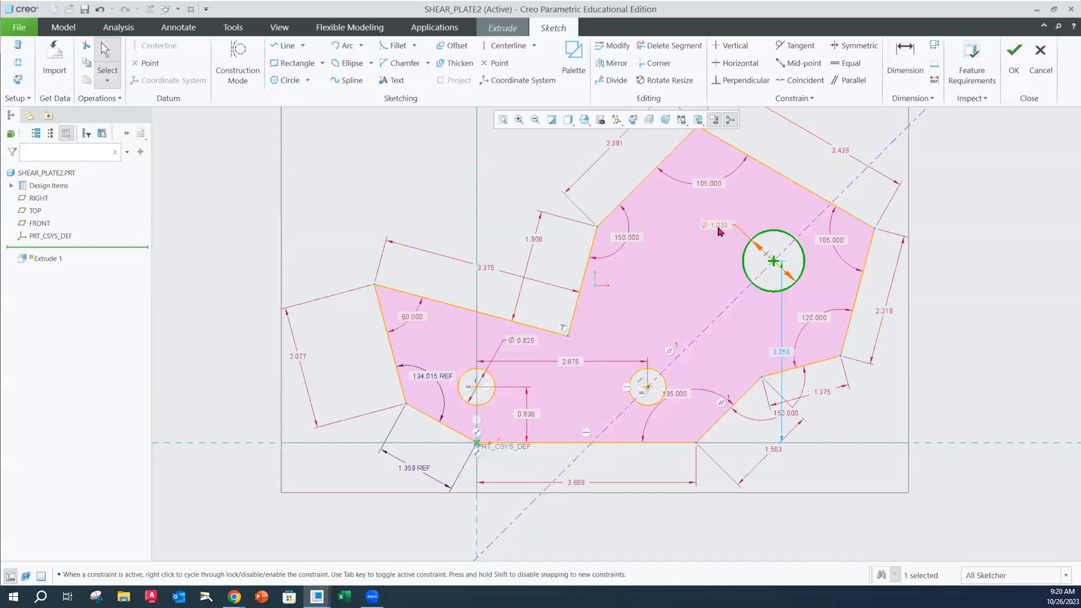
# Set the new circle's diameter to 0.8, convert the dimension to a radius and move it clear of the circle
pyautogui.doubleClick(718, 227)
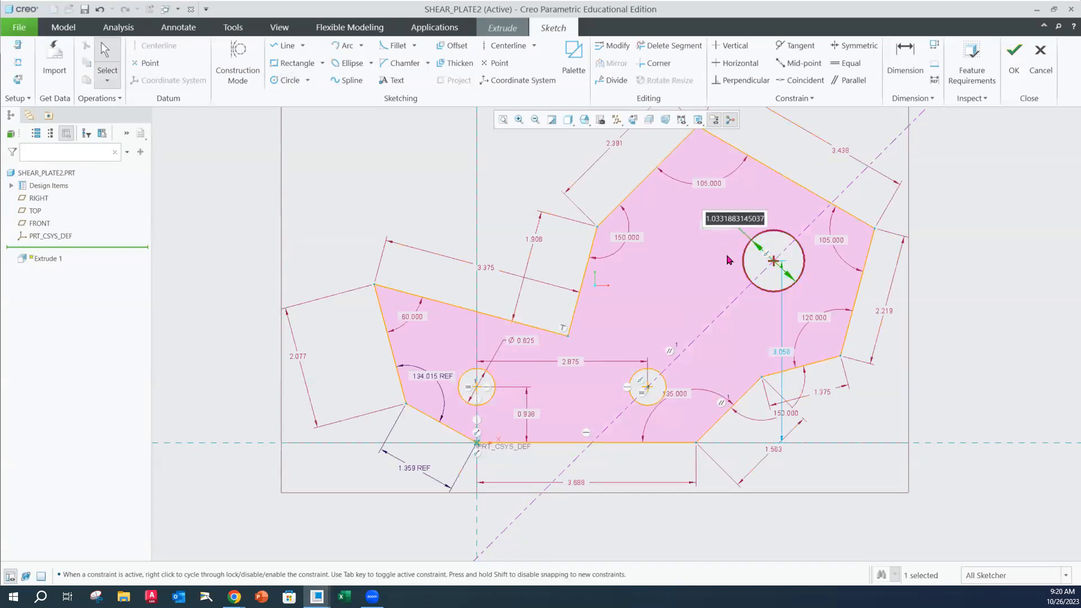
pyautogui.write('.8')
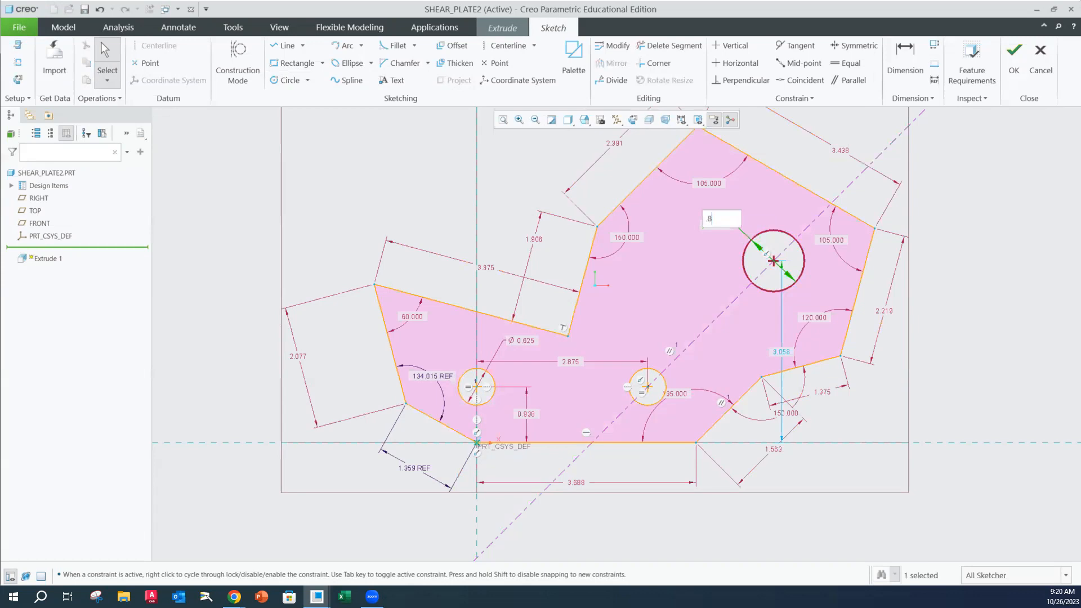
pyautogui.press('Return')
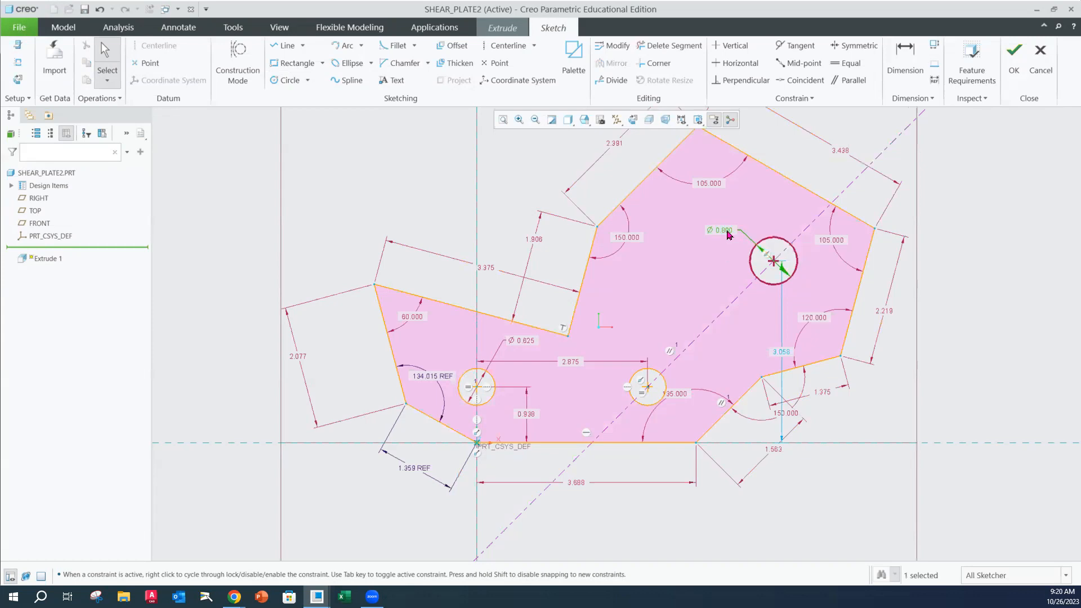
pyautogui.click(728, 234)
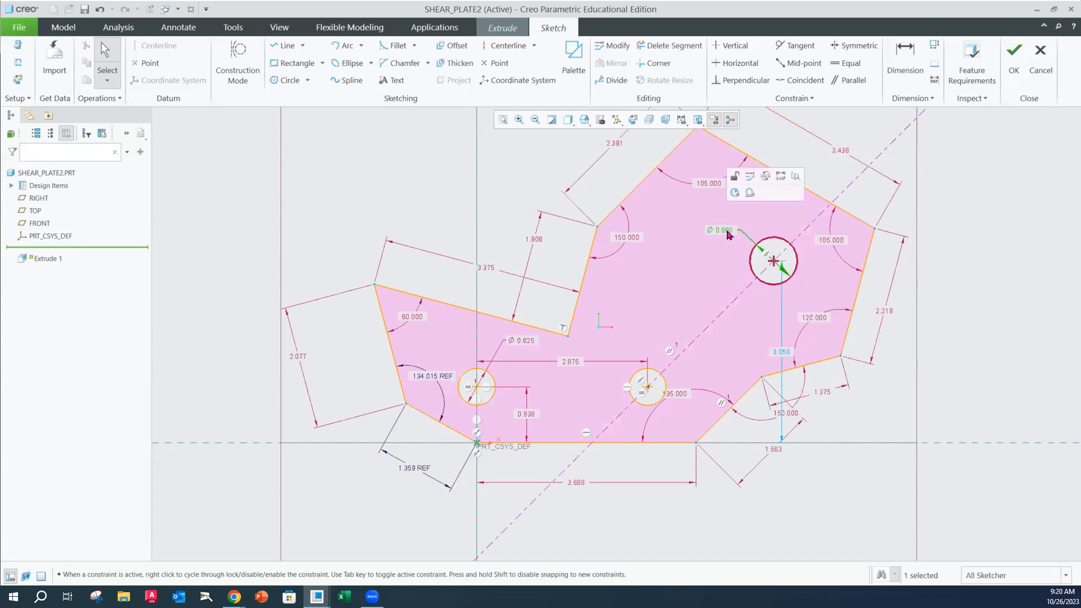
pyautogui.click(735, 193)
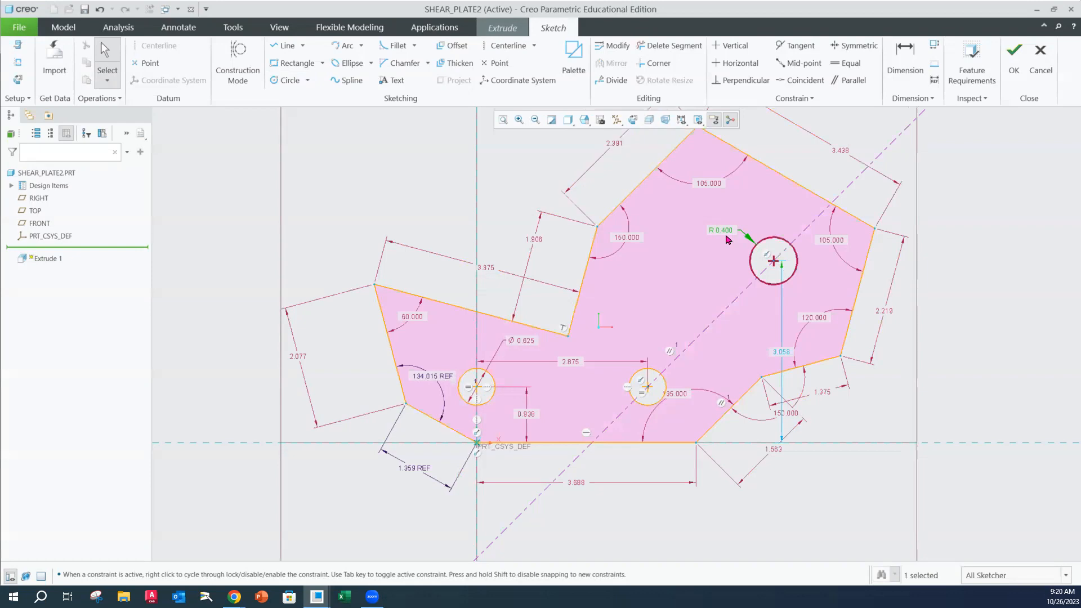
pyautogui.moveTo(727, 239); pyautogui.dragTo(749, 203)
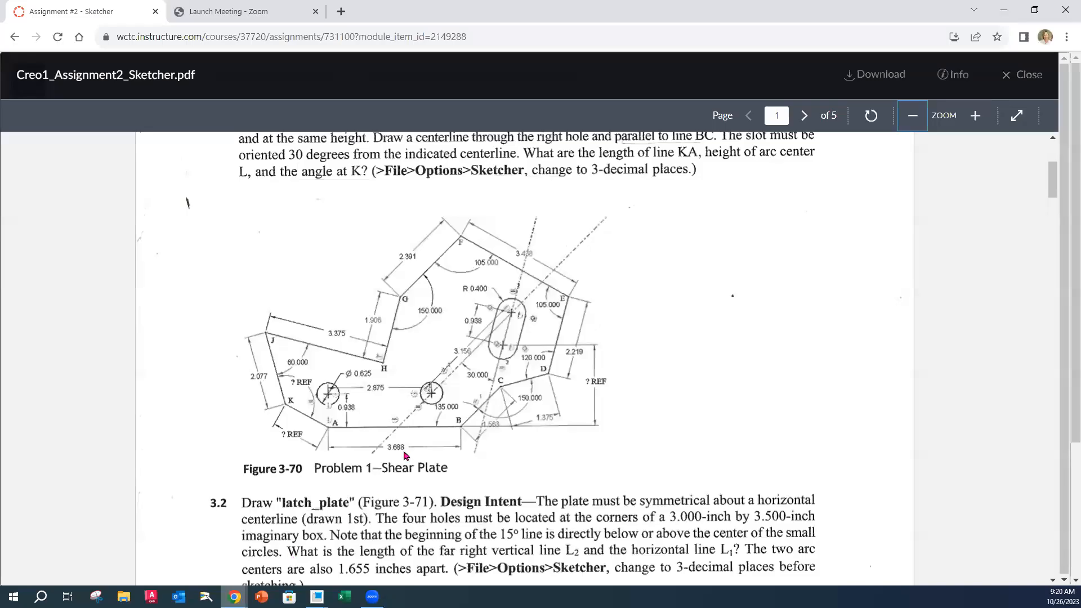
# Return from the Chrome assignment figure to Creo and dimension the R 0.400 circle's centre 3.156 from the second hole's centre
pyautogui.click(285, 563)
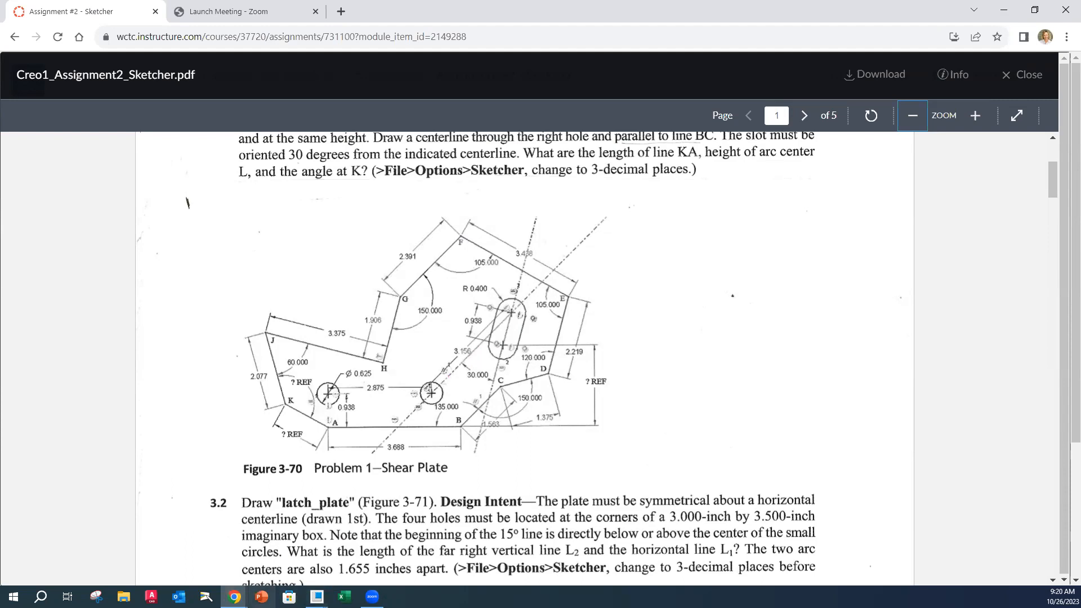
pyautogui.moveTo(317, 596)
pyautogui.click(389, 535)
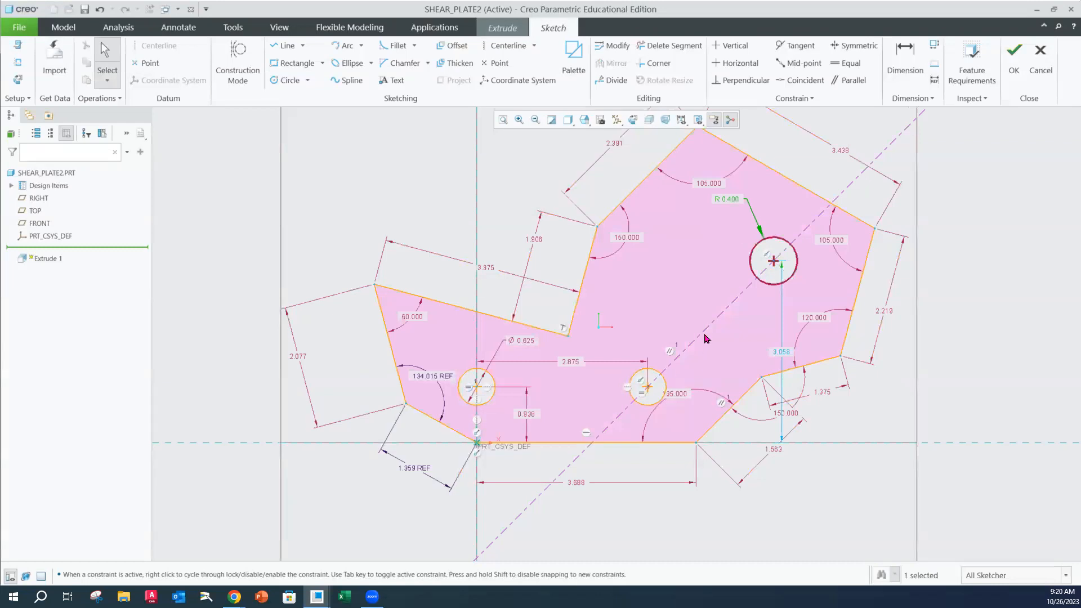
pyautogui.click(904, 59)
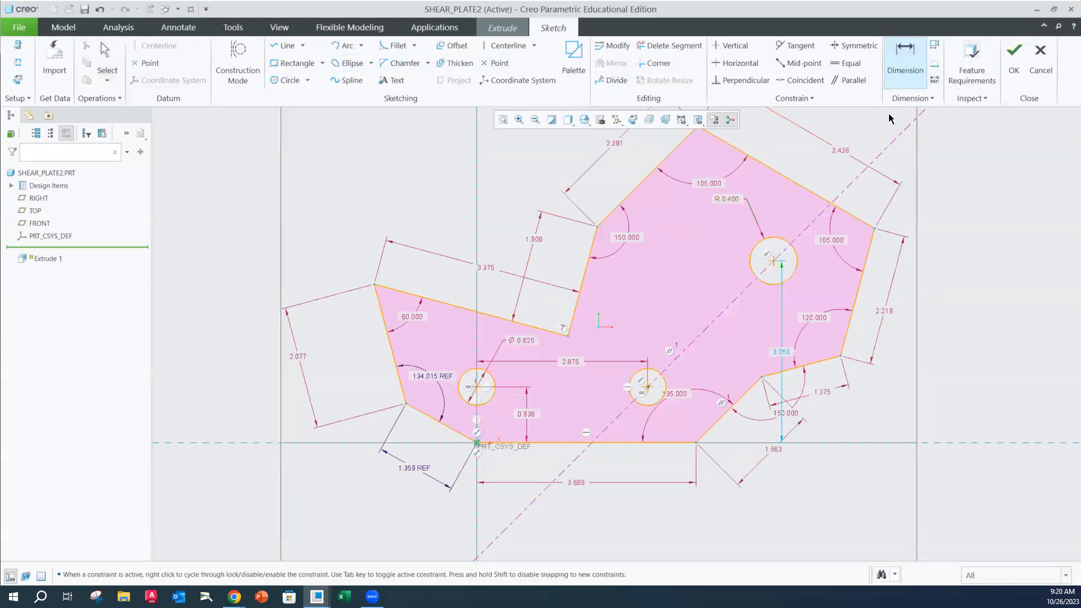
pyautogui.click(769, 258)
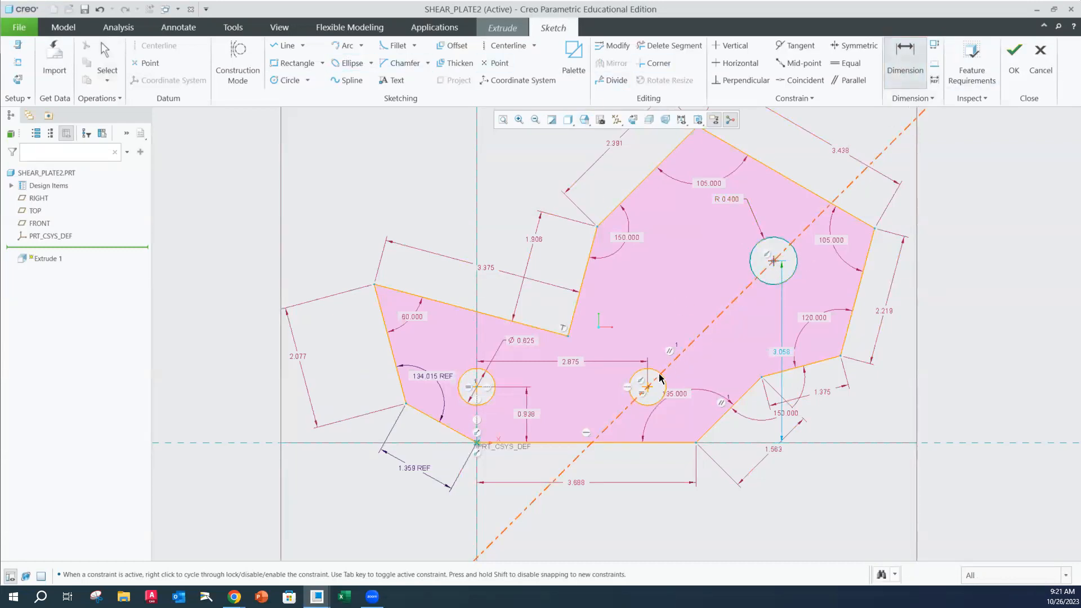
pyautogui.click(648, 388)
pyautogui.middleClick(671, 280)
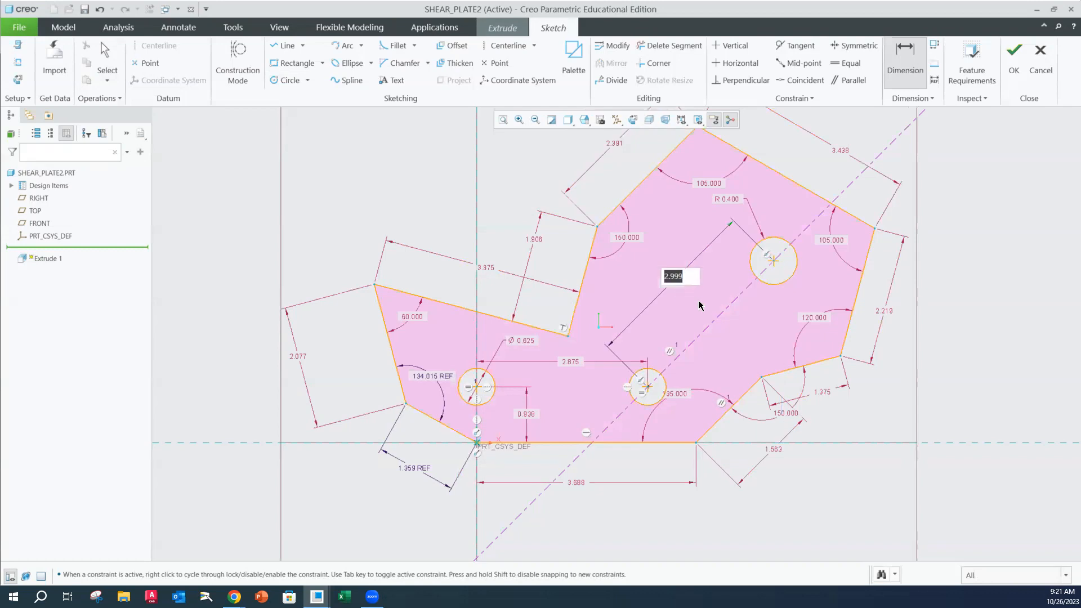
pyautogui.write('3.156')
pyautogui.press('Return')
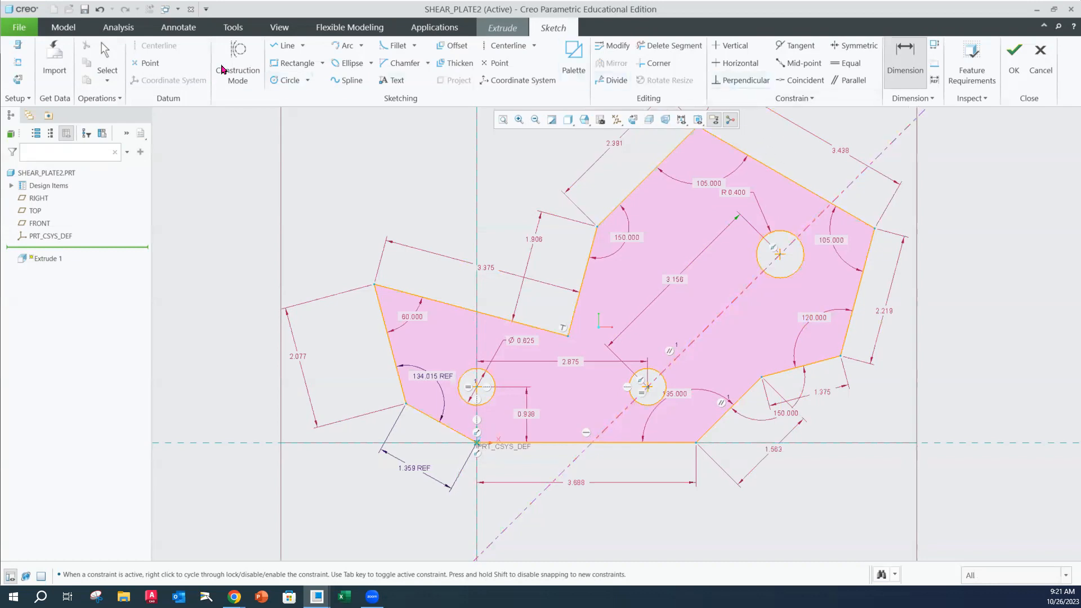
# Draw a second, steeper centerline through the R 0.400 circle's centre, about 71 degrees from the horizontal
pyautogui.click(491, 49)
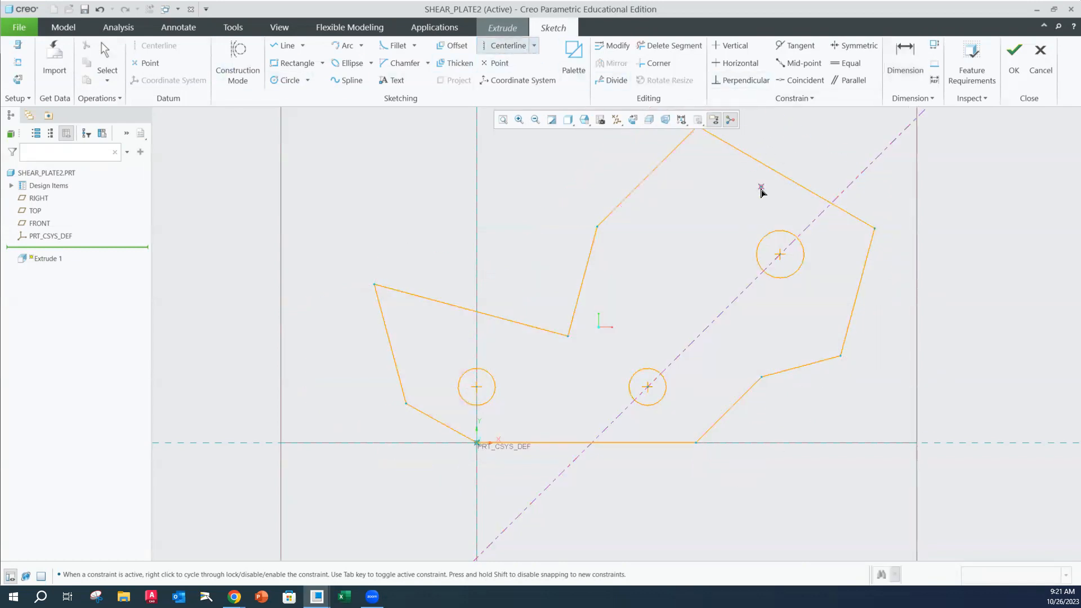
pyautogui.click(780, 255)
pyautogui.click(819, 145)
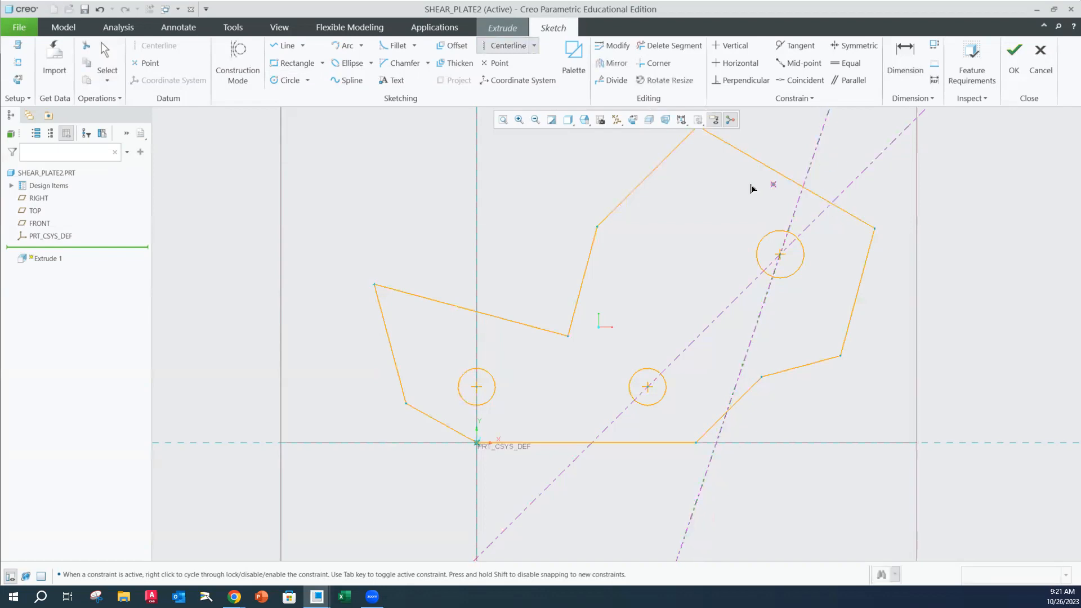
pyautogui.middleClick(757, 203)
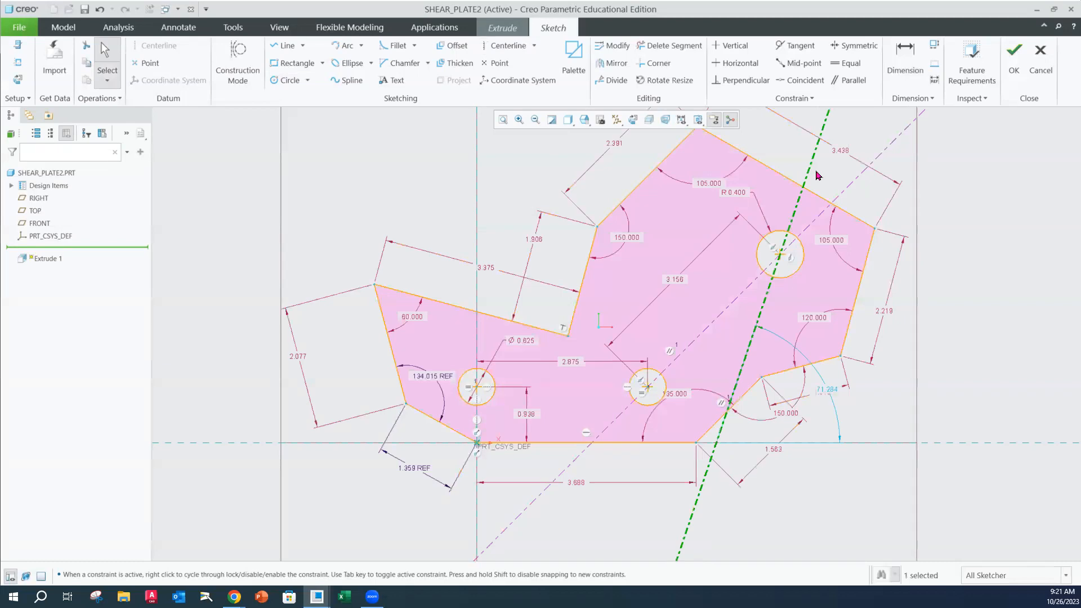
# Dimension the angle between the two slanted centerlines at 30 degrees
pyautogui.click(906, 68)
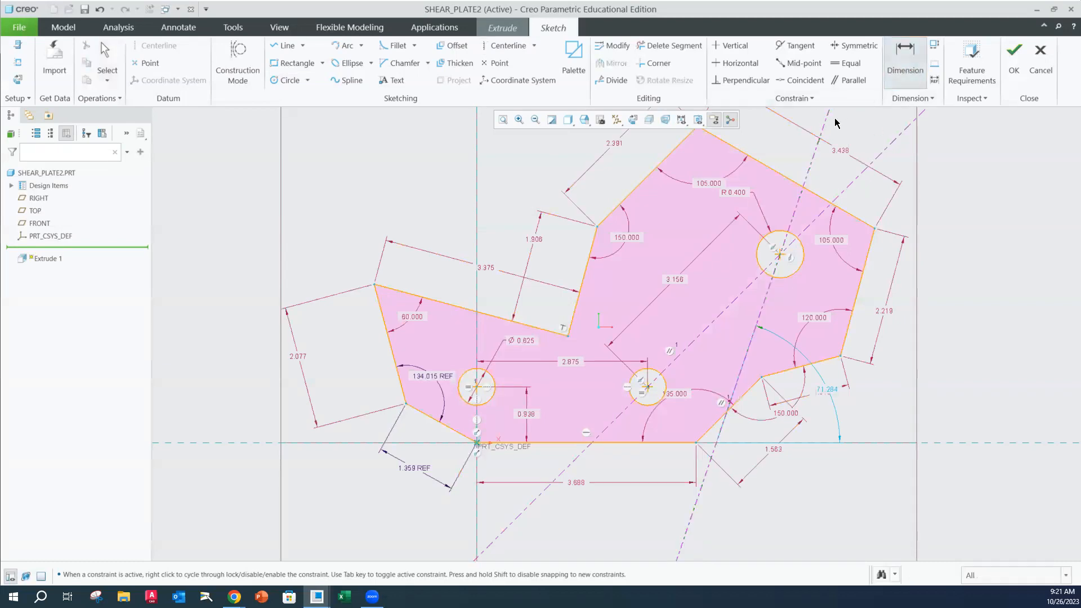
pyautogui.click(879, 146)
pyautogui.middleClick(857, 123)
pyautogui.write('3')
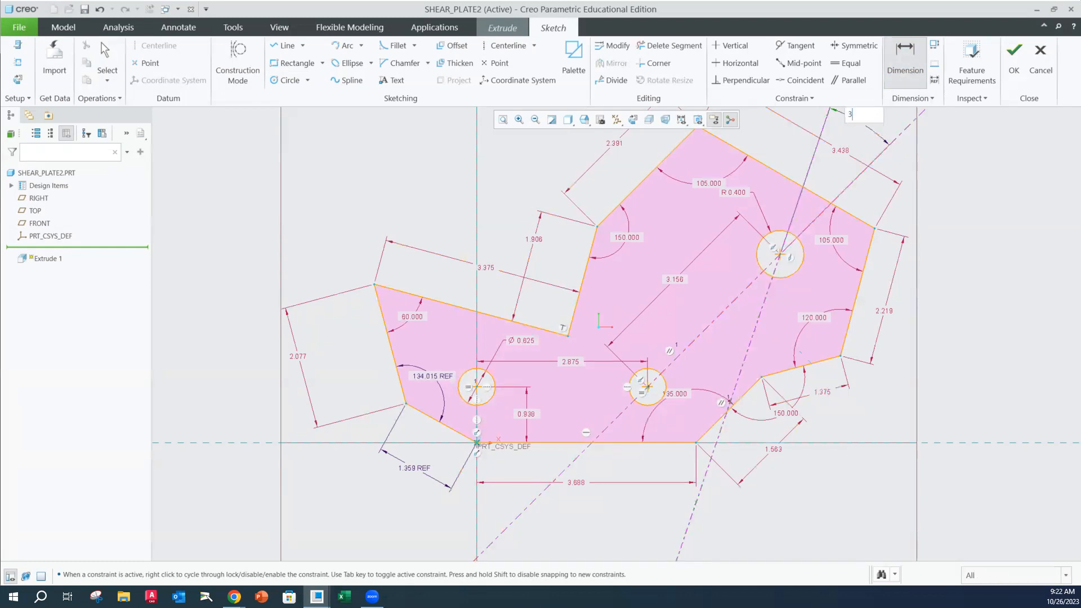
pyautogui.write('0')
pyautogui.press('Return')
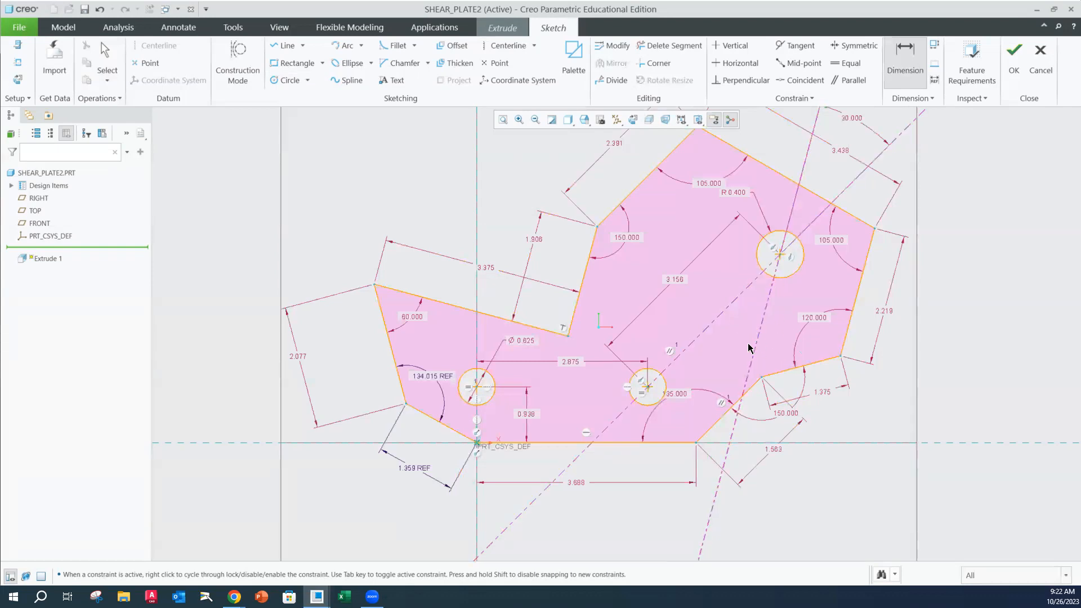
# Draw a circle on the steeper centerline below the R 0.400 circle, equal to it in radius, centred about 1.94 above the base line
pyautogui.click(285, 80)
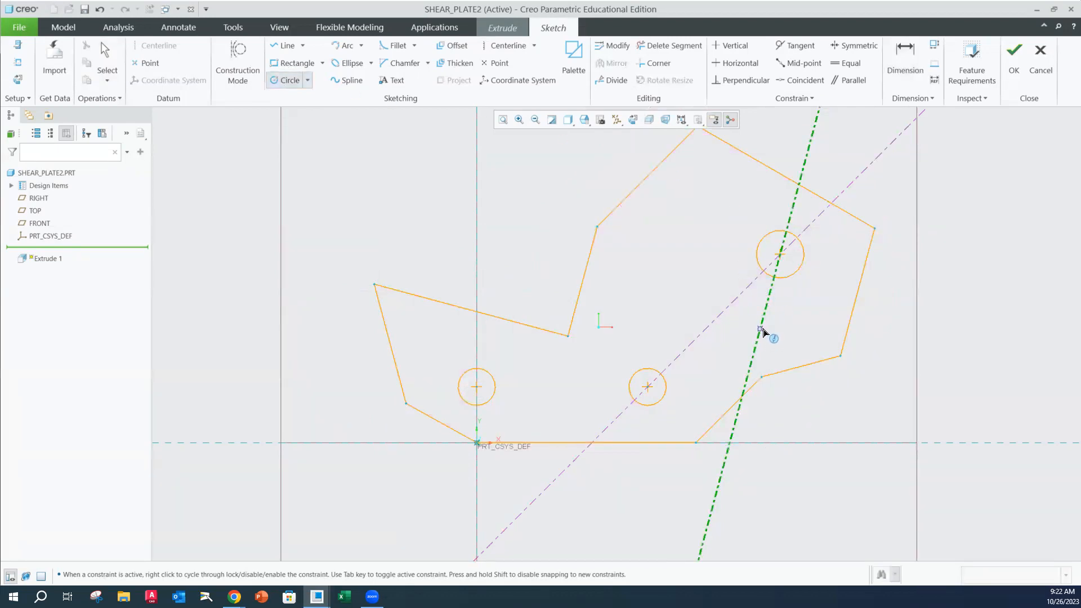
pyautogui.click(760, 328)
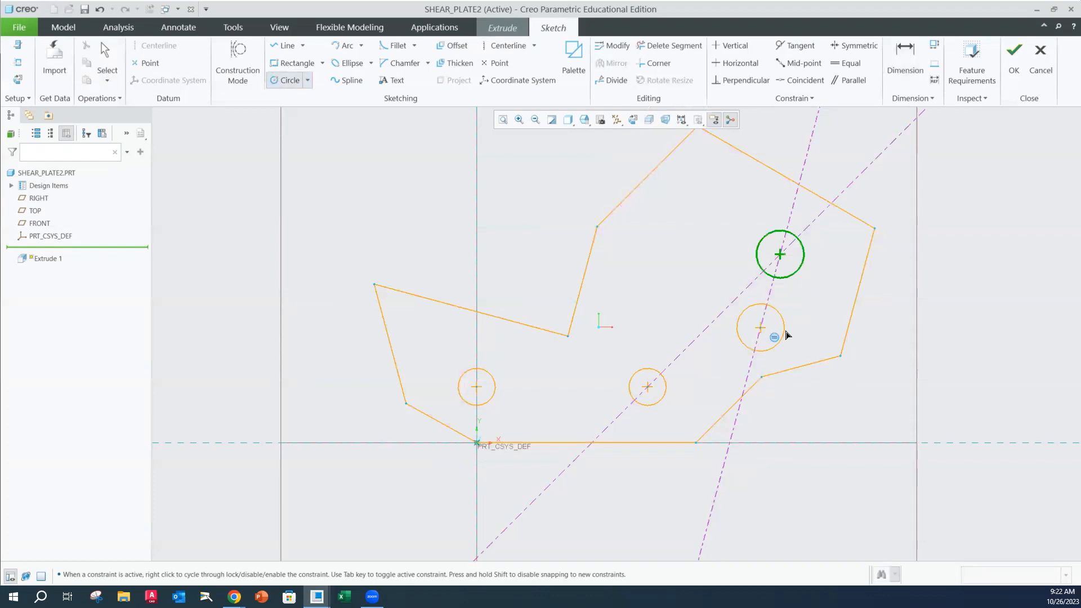
pyautogui.click(786, 335)
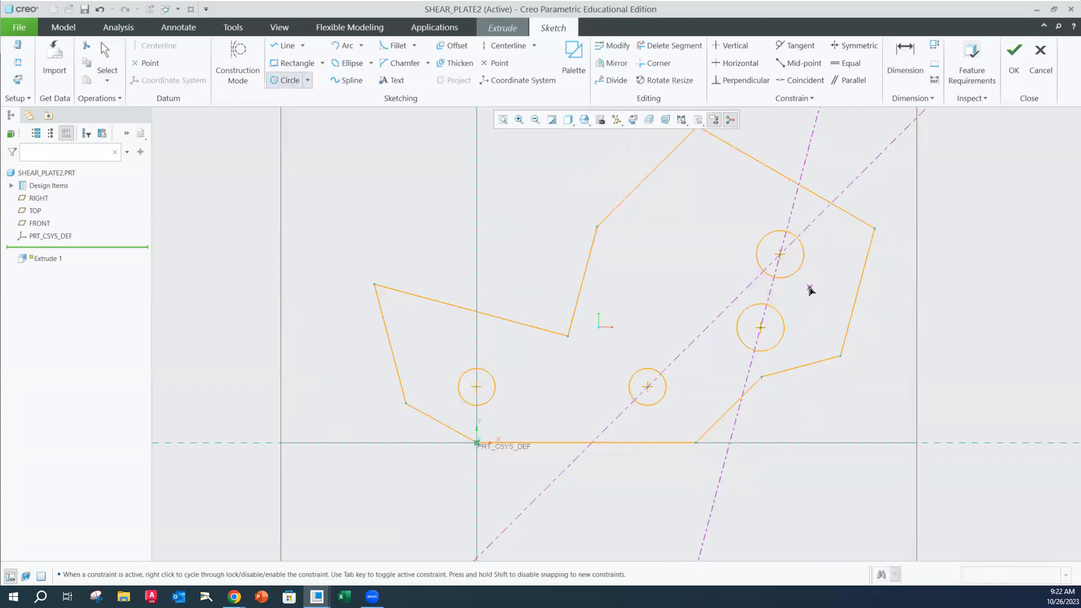
pyautogui.middleClick(809, 291)
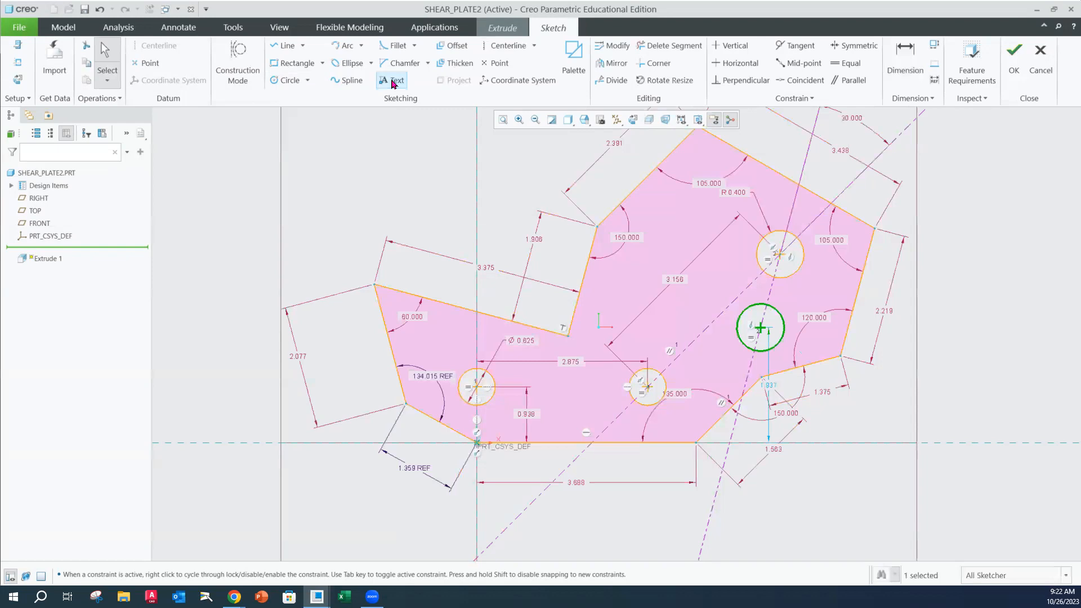
# Connect the two equal circles on the steeper centerline with a tangent line along each side, using Line Tangent
pyautogui.click(286, 46)
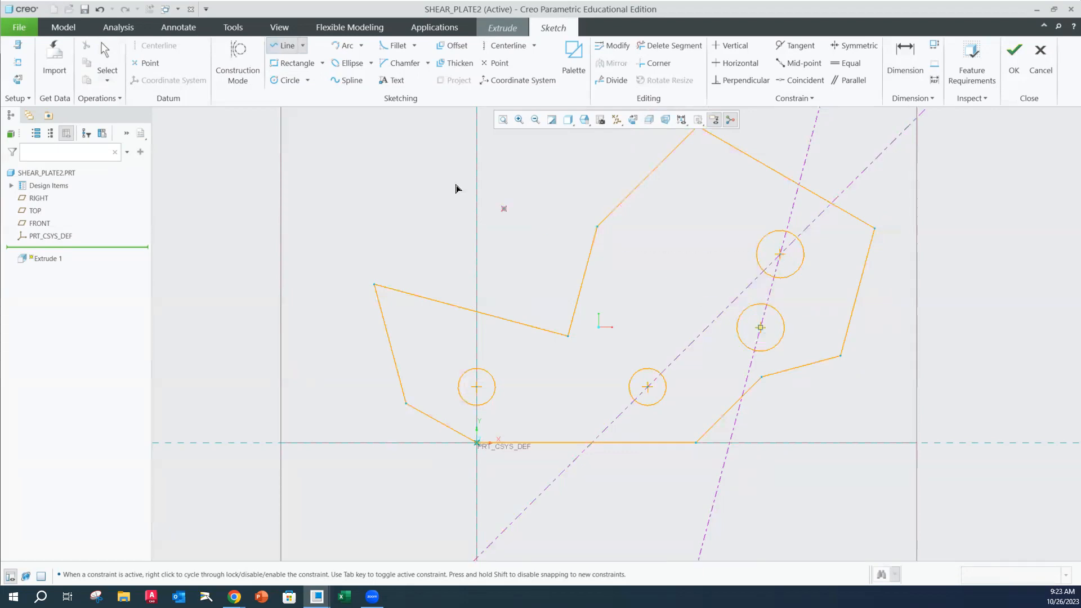
pyautogui.click(302, 49)
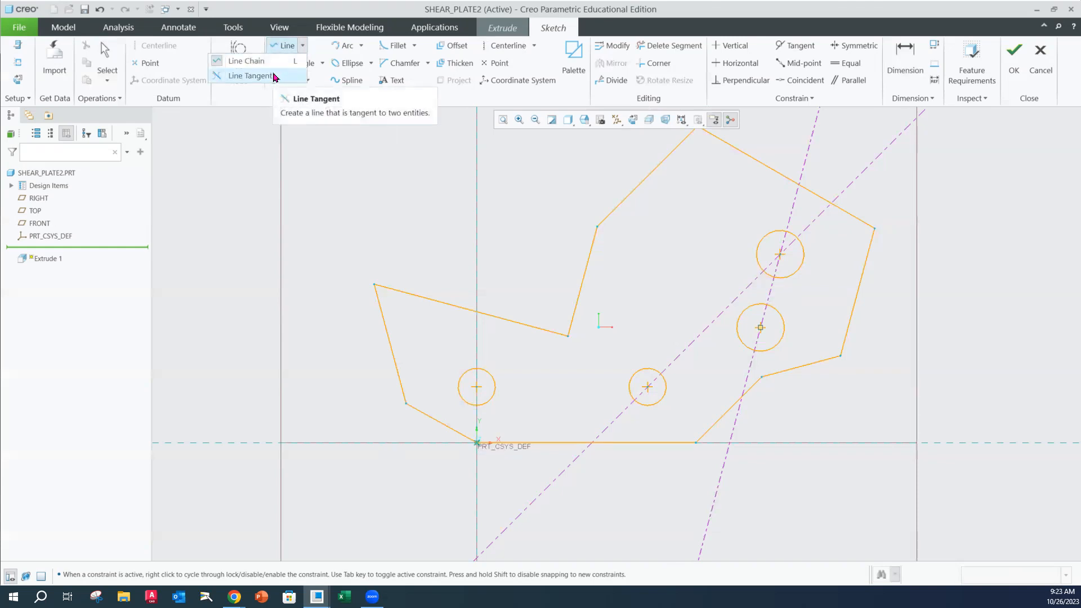
pyautogui.click(275, 76)
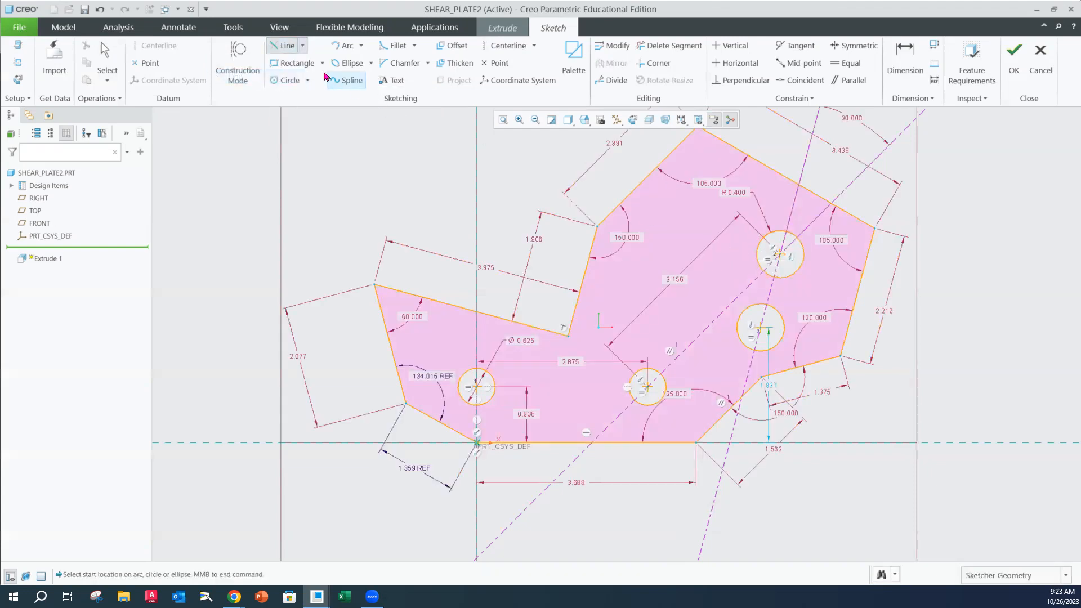
pyautogui.click(304, 47)
pyautogui.click(302, 48)
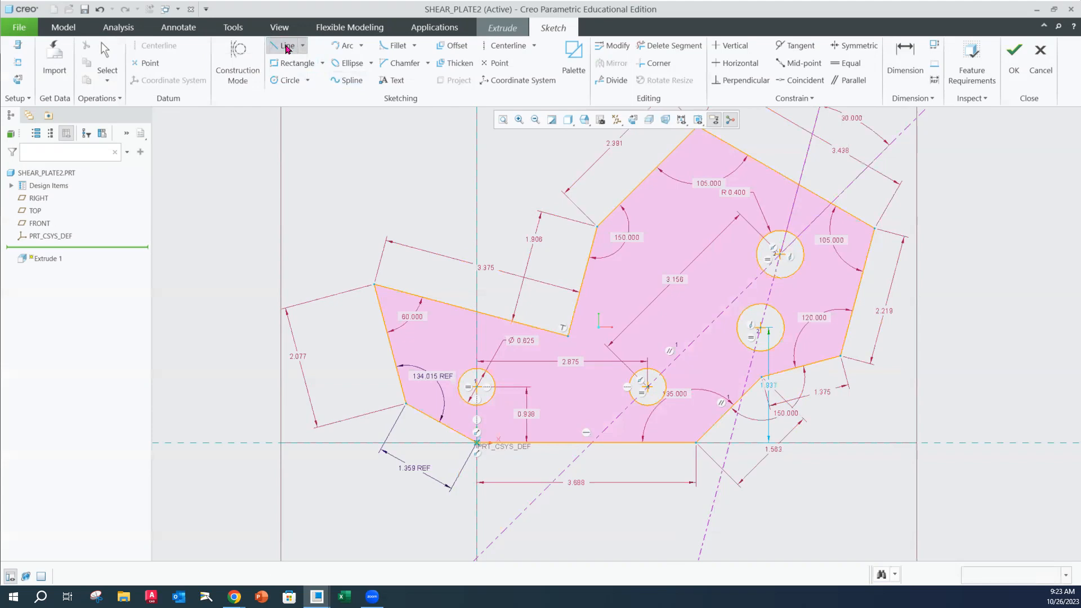
pyautogui.click(757, 249)
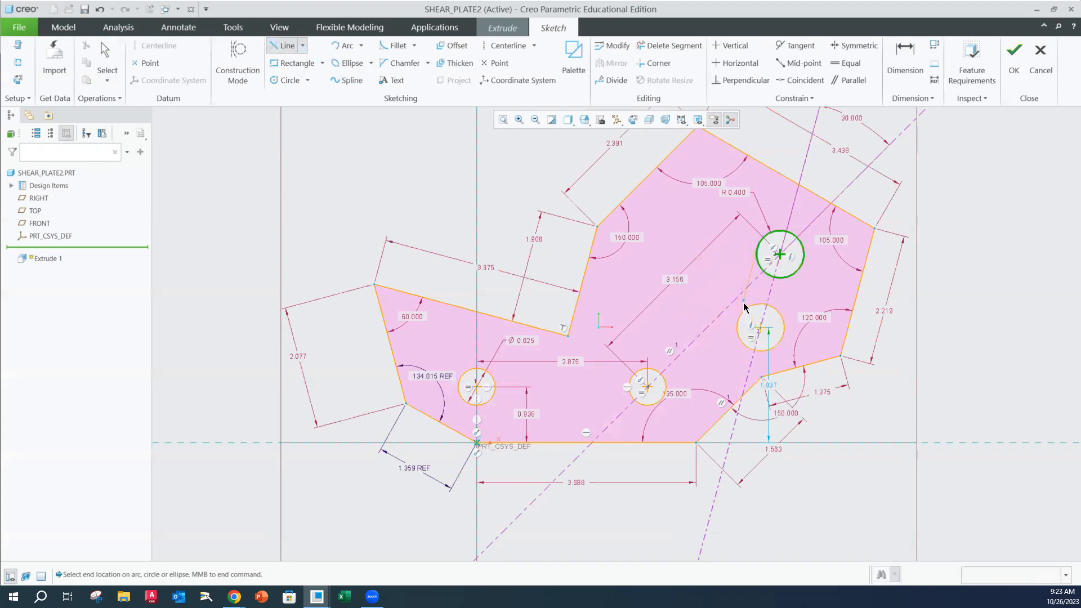
pyautogui.click(737, 322)
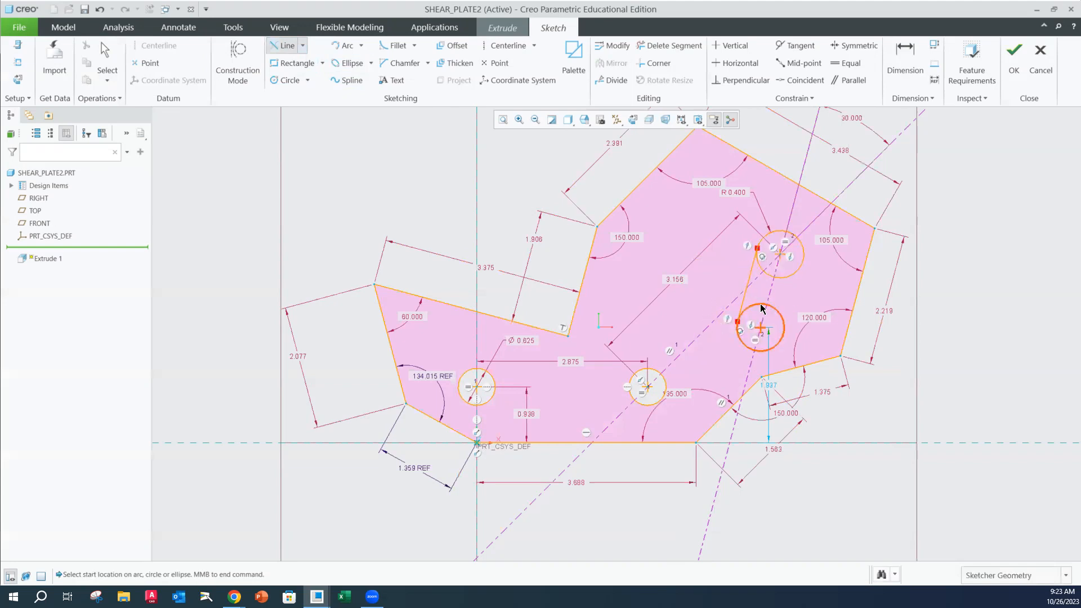
pyautogui.click(803, 273)
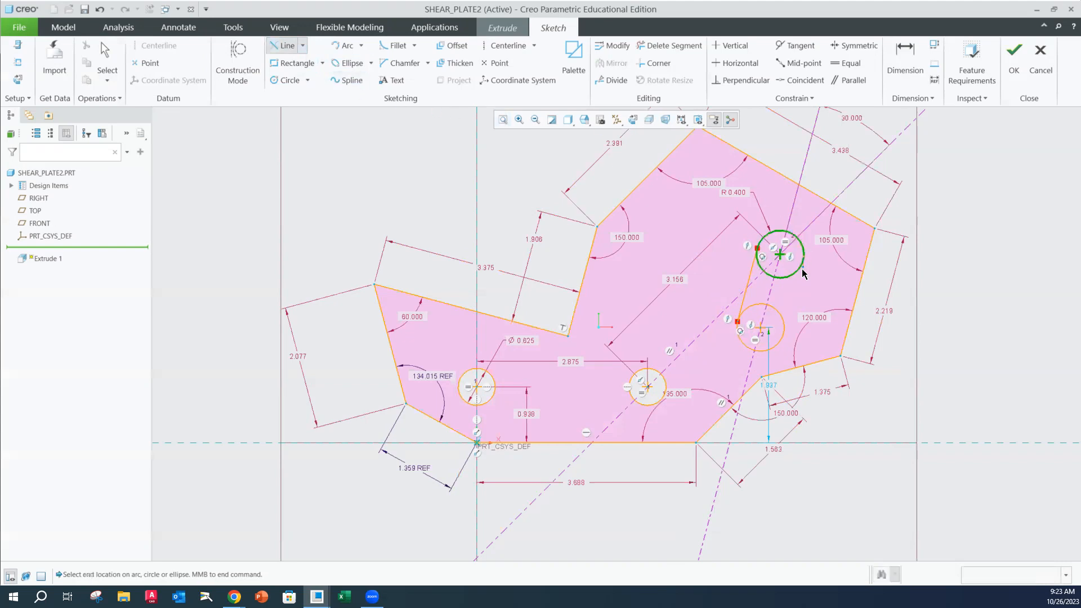
pyautogui.click(783, 338)
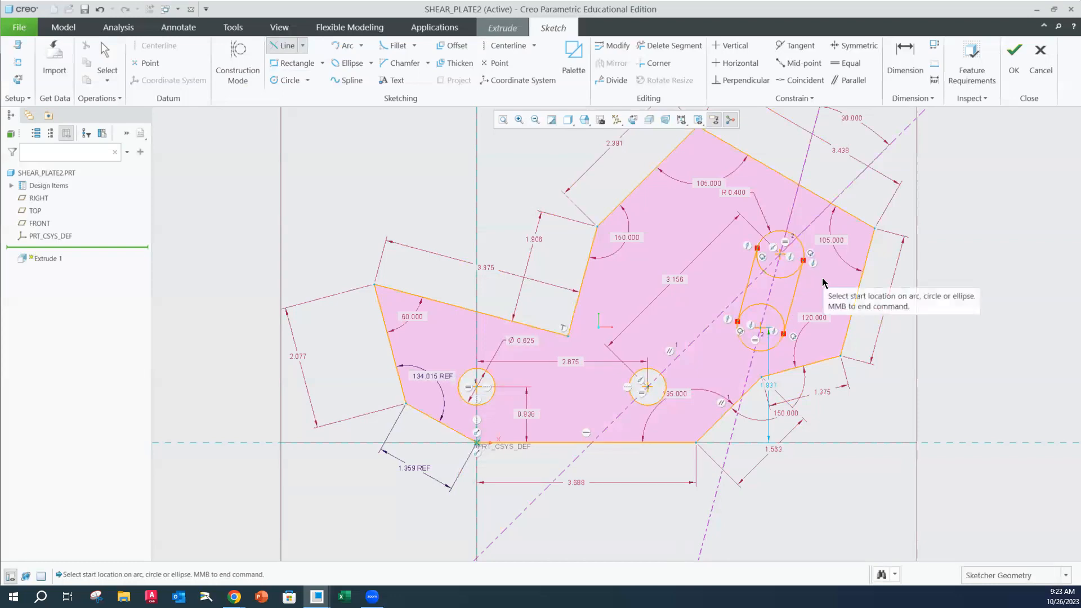
pyautogui.middleClick(823, 283)
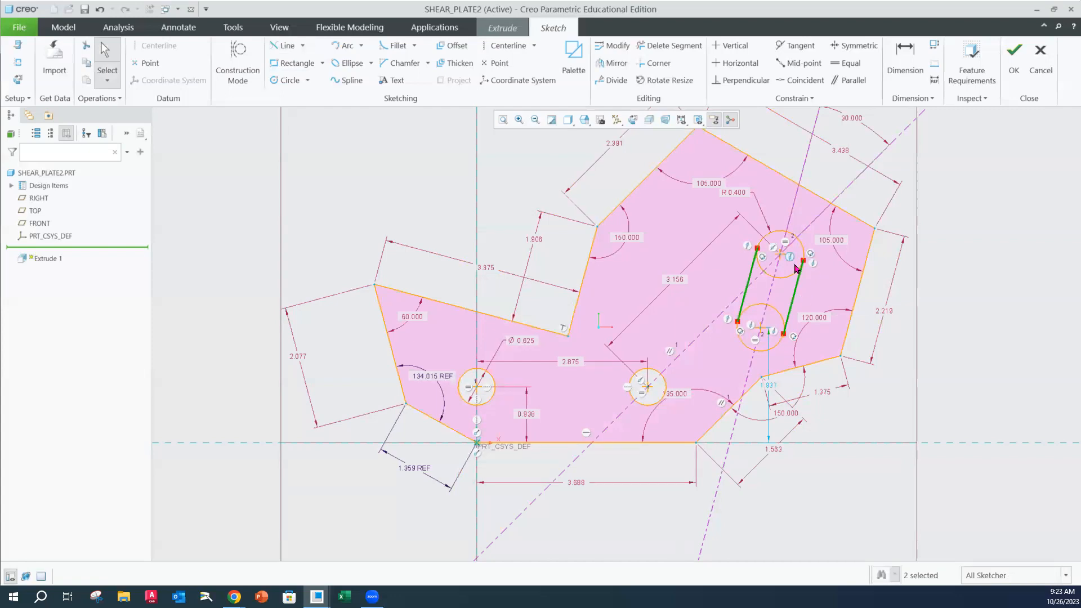
# Trim away the inner arcs of both circles with Delete Segment to leave a closed slot outline
pyautogui.scroll(1, 790, 295)
pyautogui.scroll(-1, 791, 291)
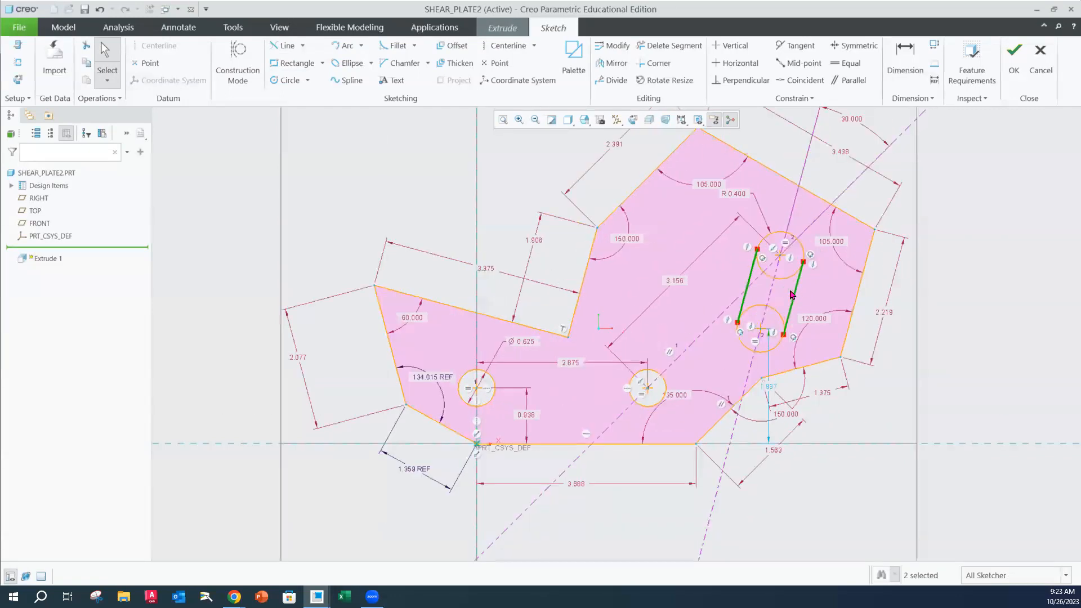
pyautogui.scroll(-2, 791, 294)
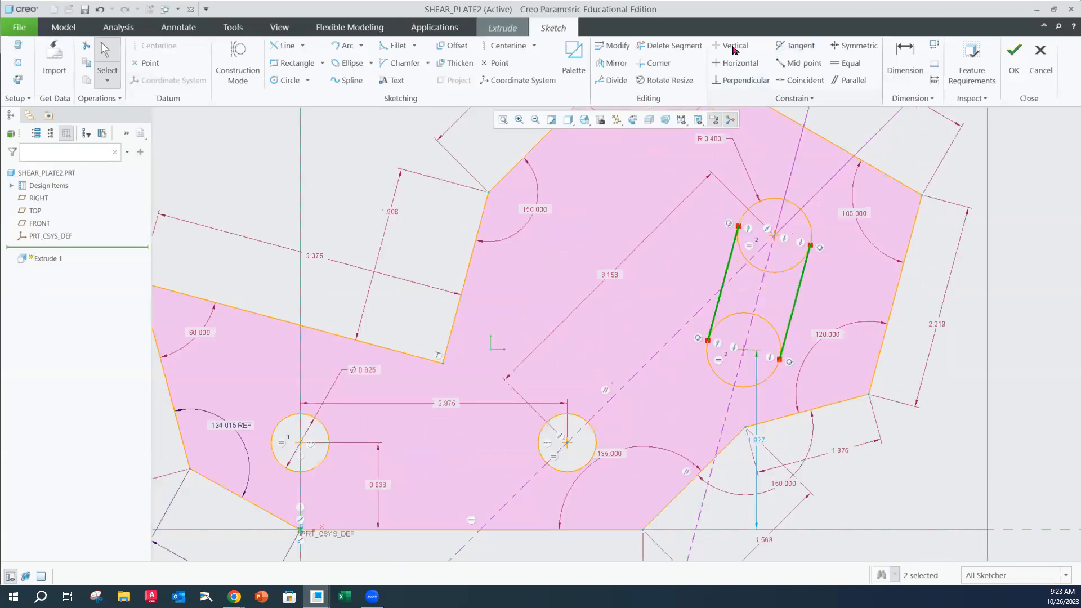
pyautogui.click(657, 48)
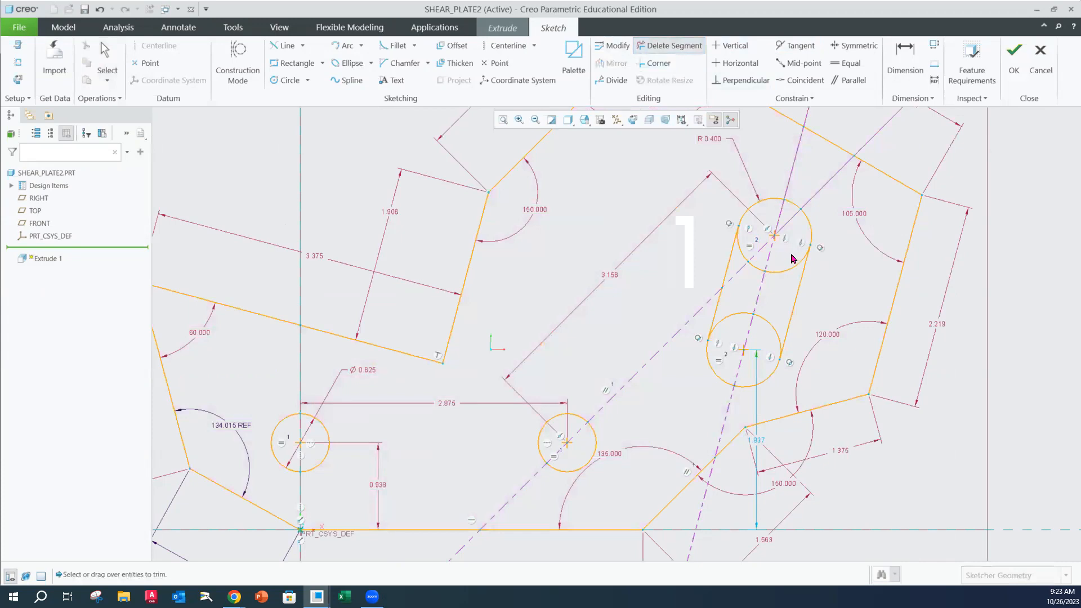
pyautogui.moveTo(790, 259); pyautogui.dragTo(771, 335)
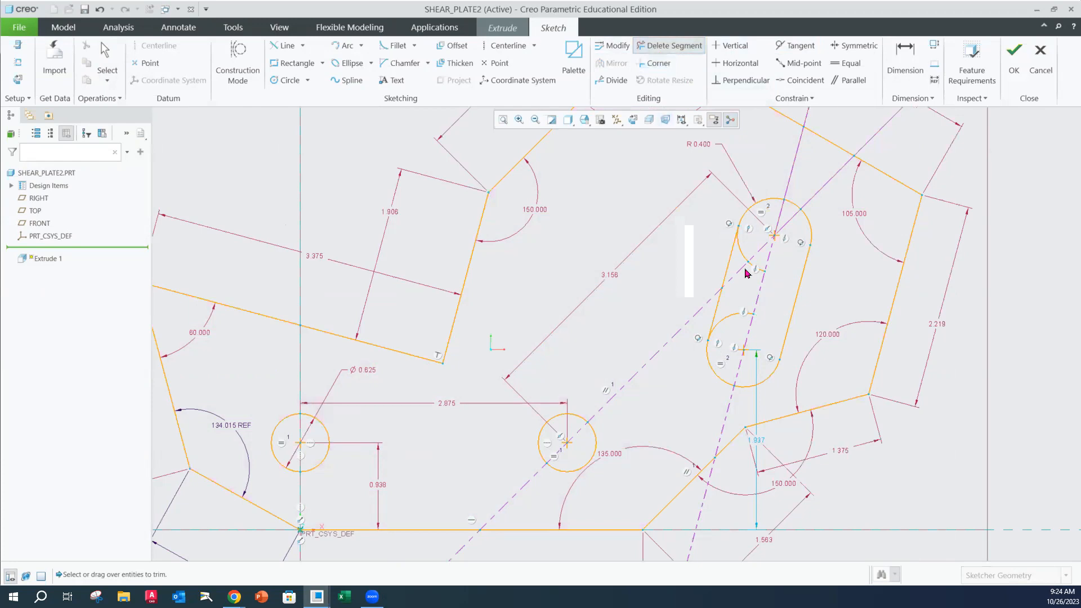
pyautogui.moveTo(752, 247); pyautogui.dragTo(741, 266)
pyautogui.moveTo(761, 267); pyautogui.dragTo(738, 326)
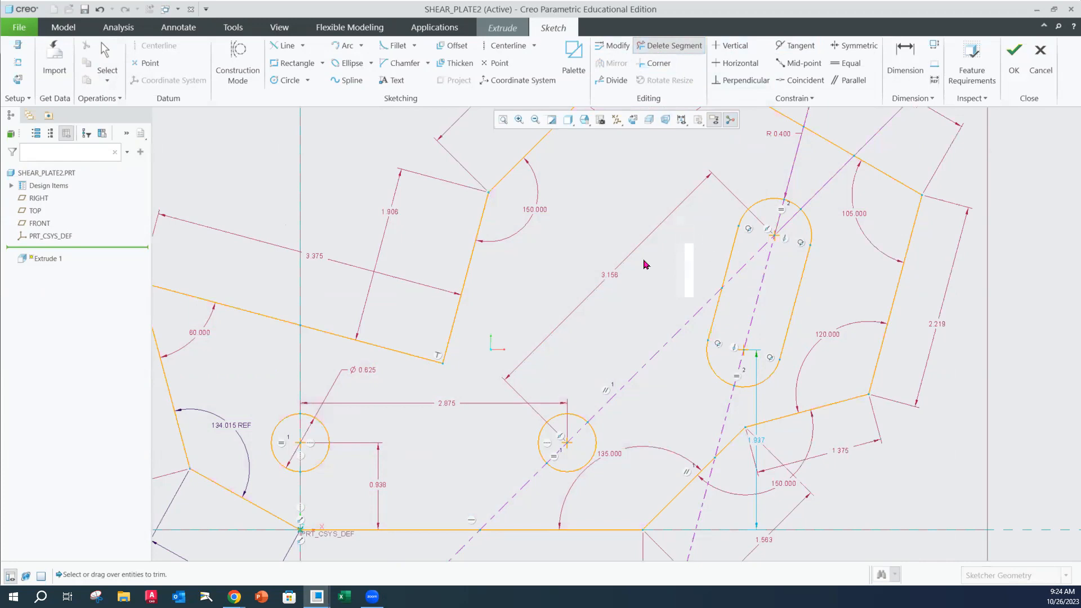
pyautogui.middleClick(605, 195)
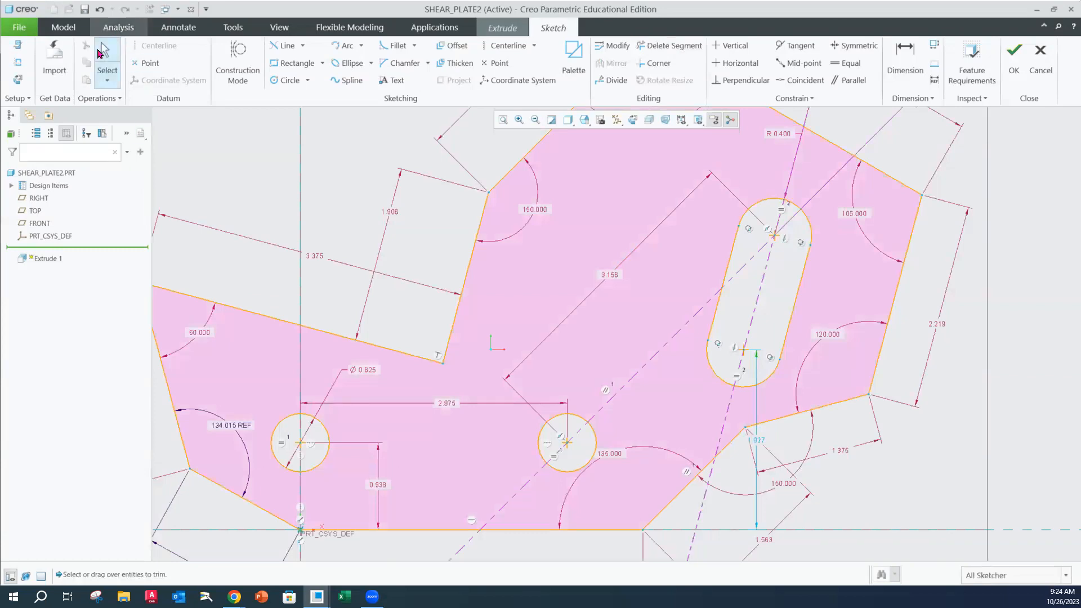
# Undo the last trim and delete the leftover inner arc segments of the slot again
pyautogui.click(100, 10)
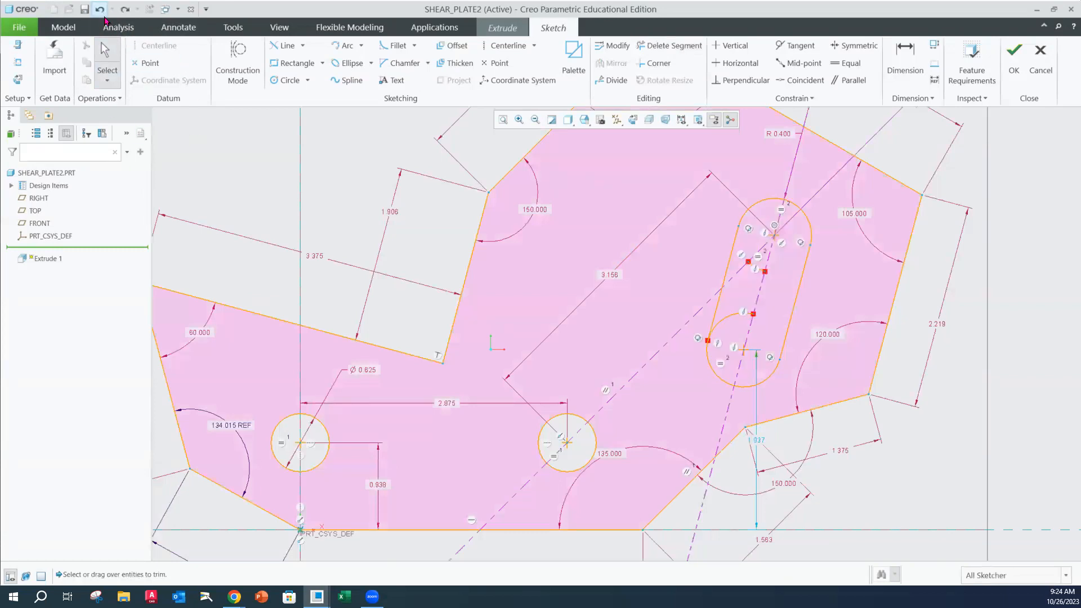
pyautogui.click(685, 51)
pyautogui.moveTo(764, 265)
pyautogui.mouseDown()
pyautogui.moveTo(735, 326)
pyautogui.moveTo(728, 280)
pyautogui.mouseUp()
pyautogui.middleClick(691, 264)
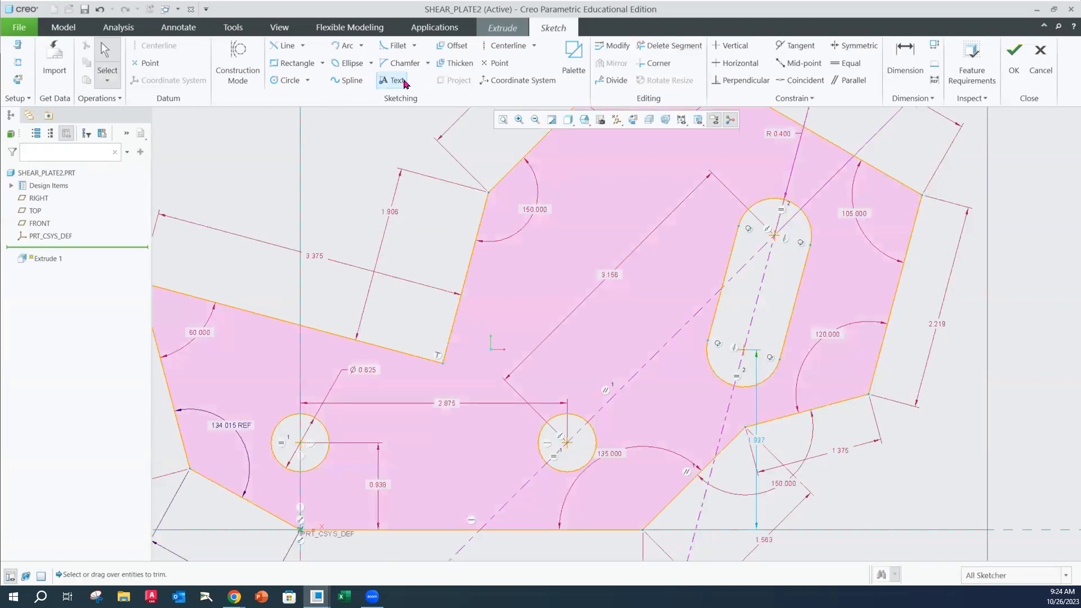
# Dimension the length of the slot's straight side and set it to 0.938
pyautogui.click(904, 60)
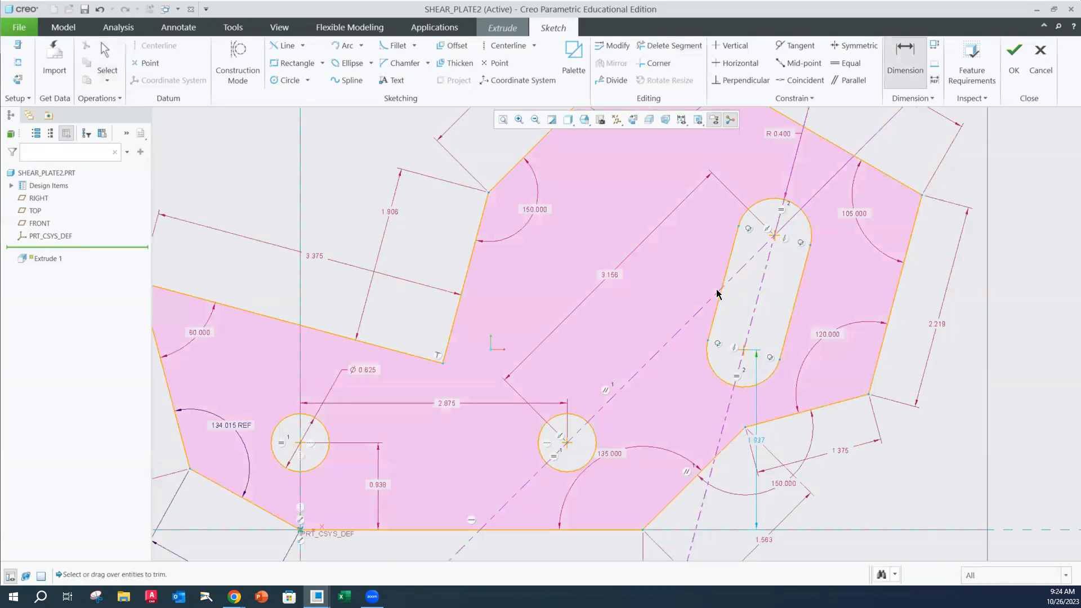
pyautogui.click(720, 311)
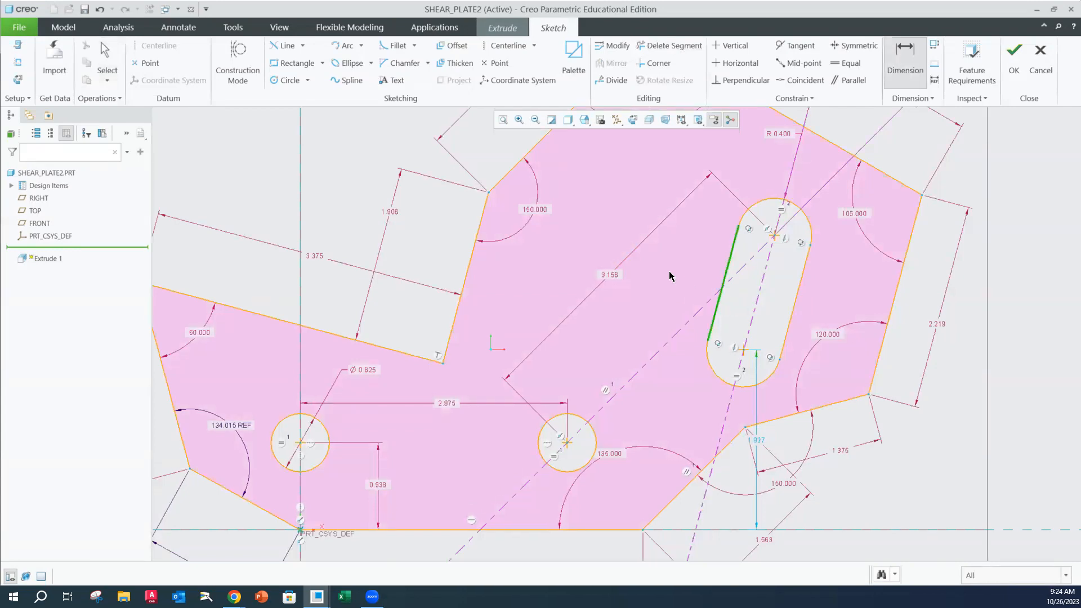
pyautogui.middleClick(669, 276)
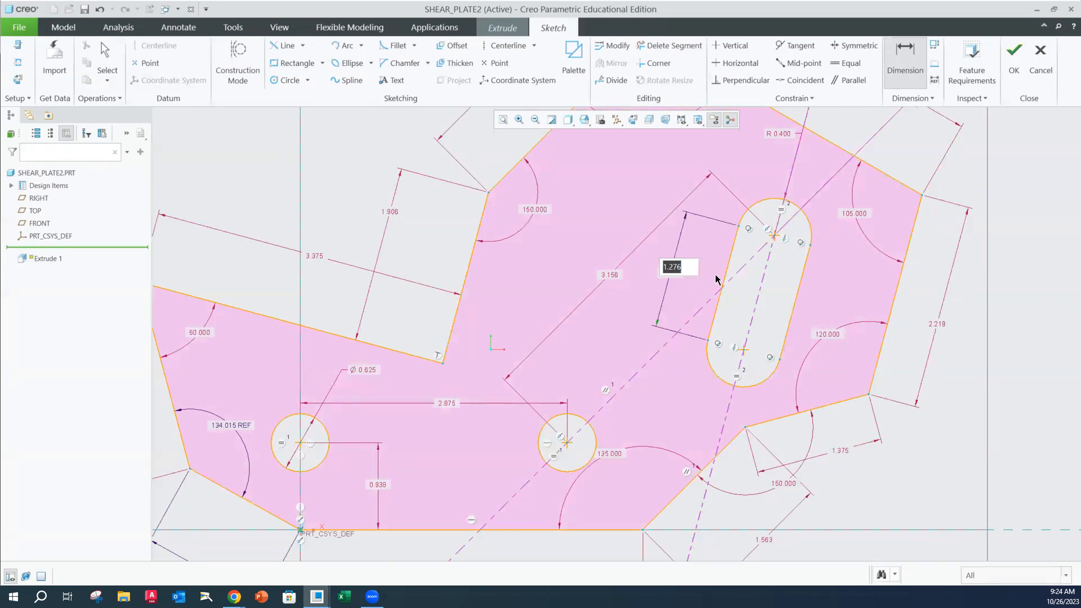
pyautogui.press('BackSpace')
pyautogui.write('.938')
pyautogui.press('Return')
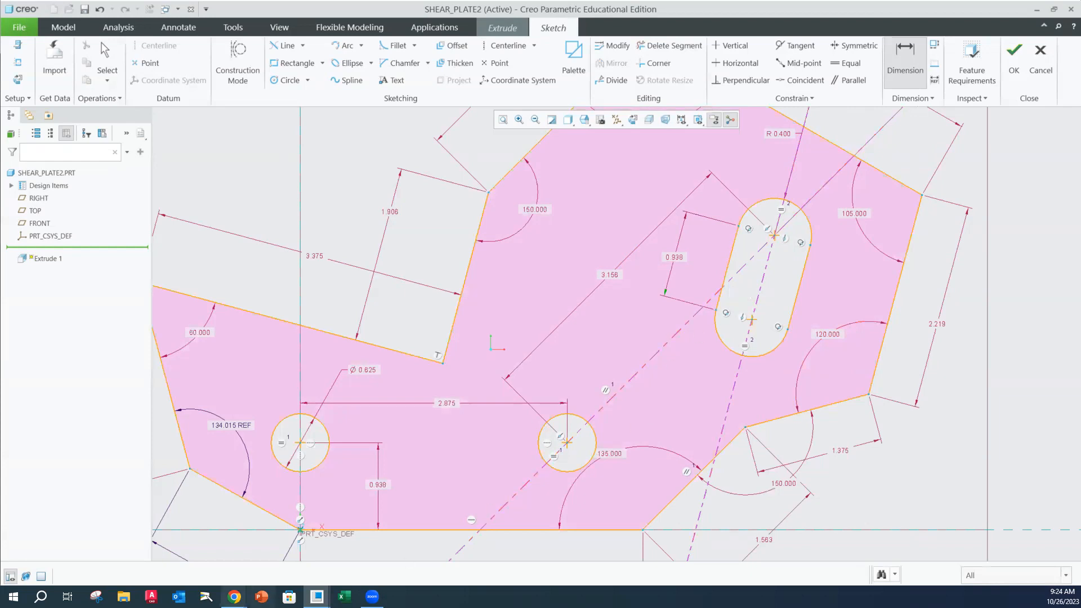
# Consult the Shear Plate figure in Chrome, return to Creo, and add a reference dimension from the base line to the slot's lower arc centre
pyautogui.click(234, 597)
pyautogui.click(294, 549)
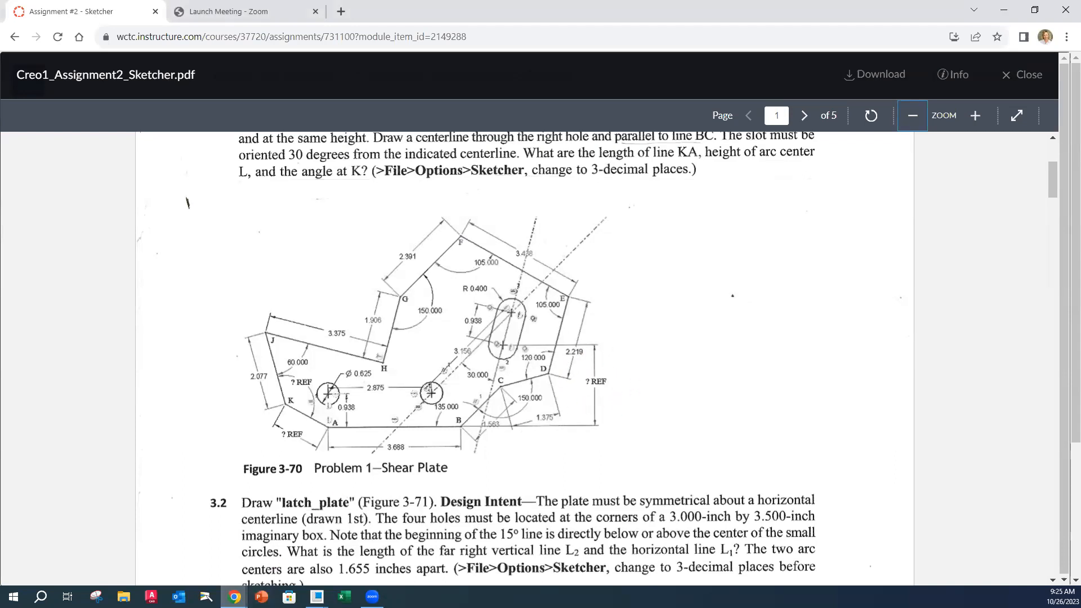
pyautogui.click(207, 597)
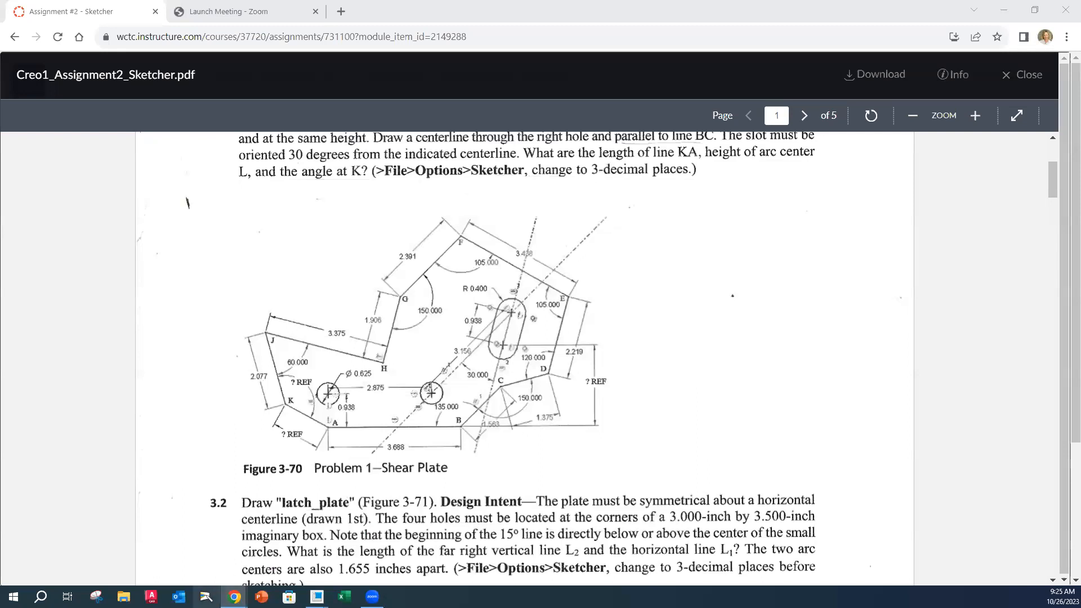
pyautogui.click(317, 597)
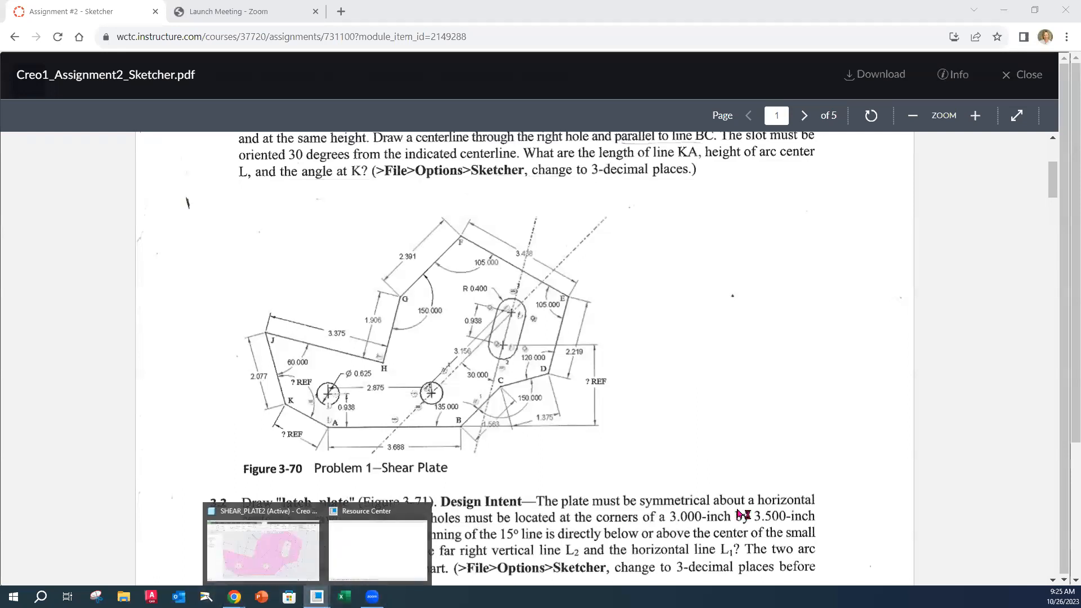
pyautogui.click(288, 543)
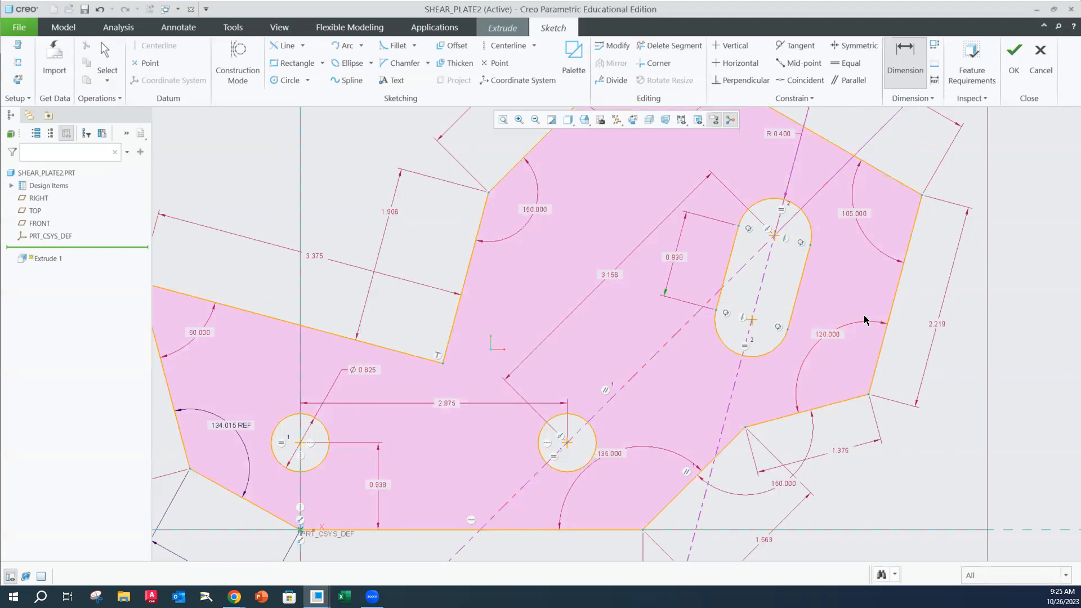
pyautogui.click(935, 81)
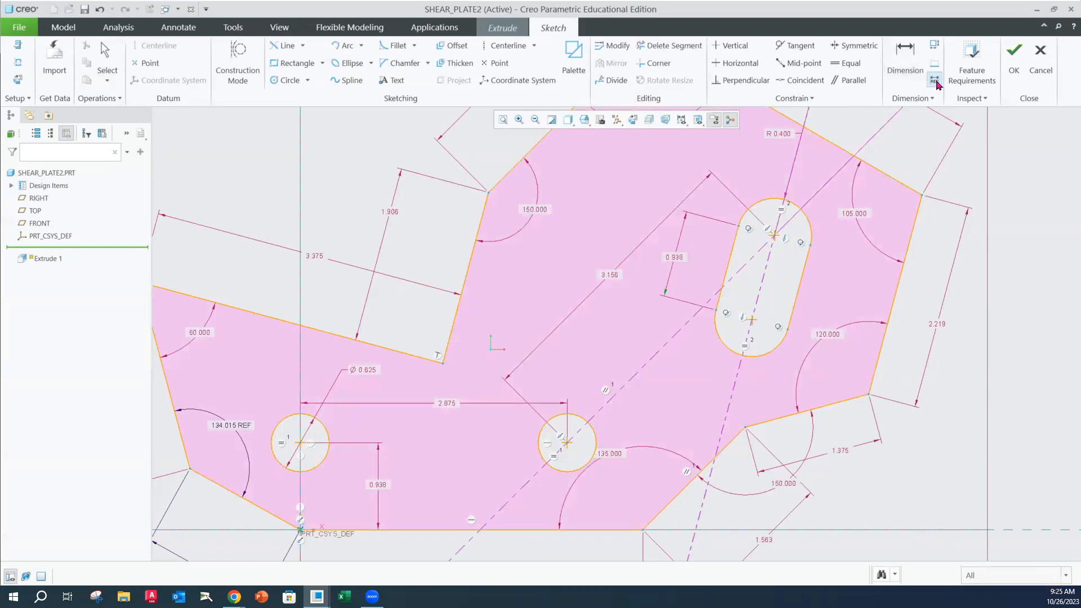
pyautogui.click(751, 323)
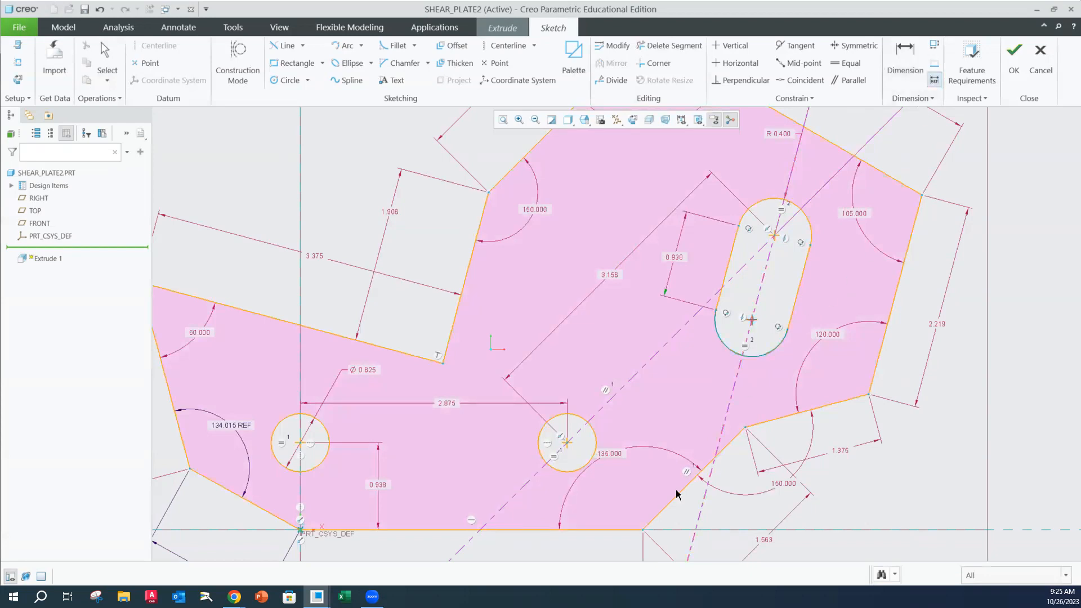
pyautogui.click(617, 530)
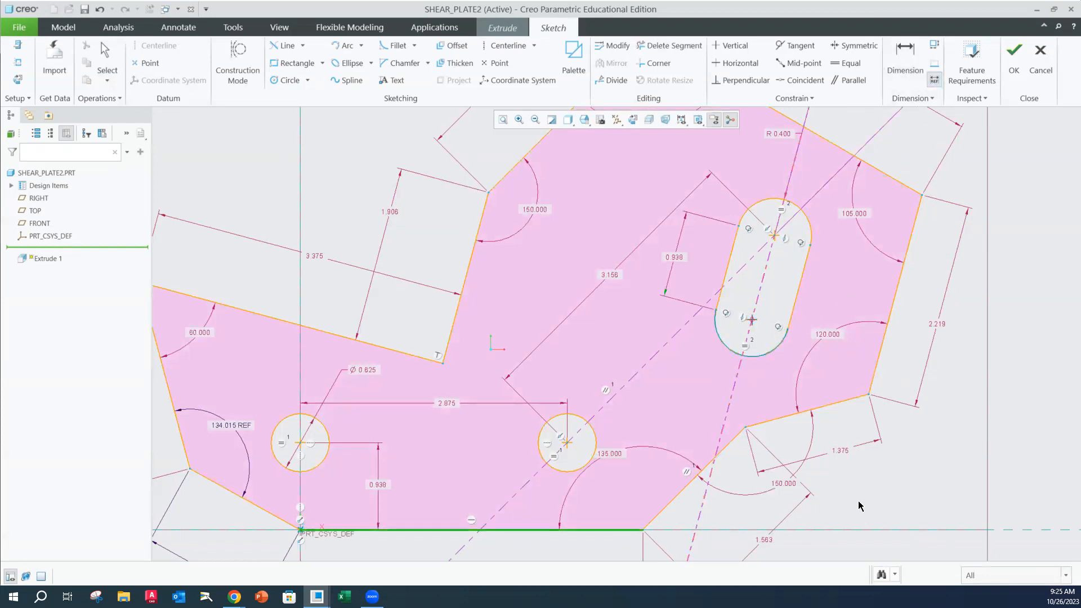
pyautogui.middleClick(978, 423)
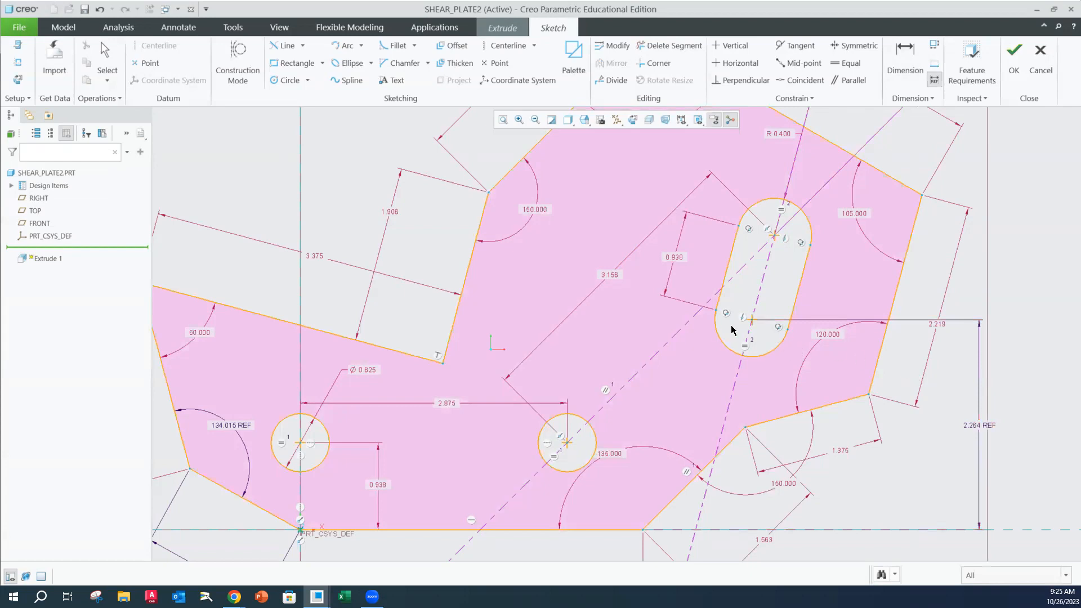
# Turn off the display of all datum axes, points, coordinate systems and planes
pyautogui.scroll(2, 732, 330)
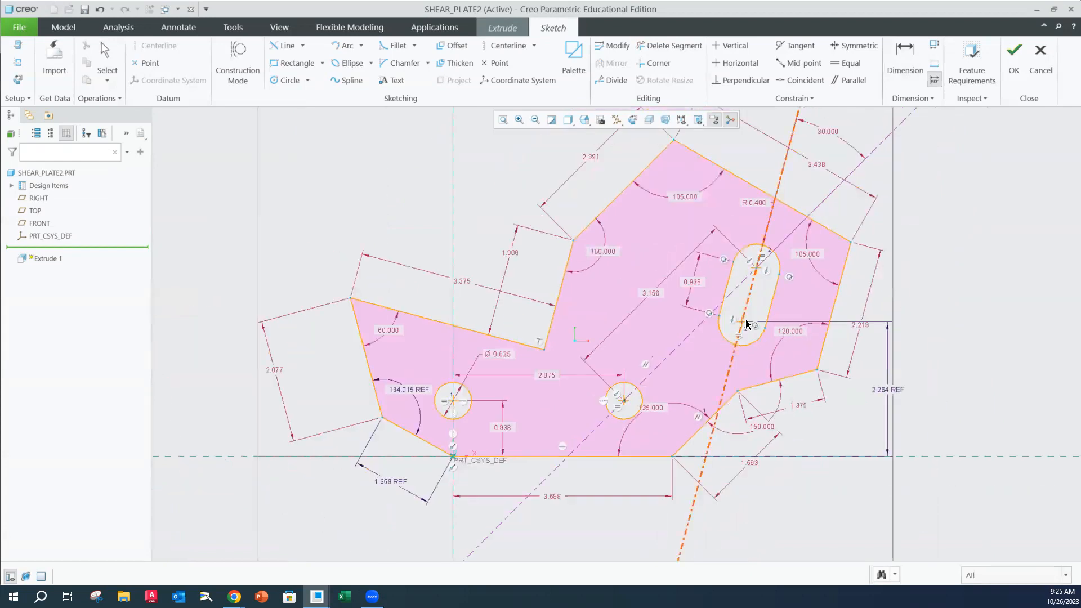
pyautogui.moveTo(777, 301)
pyautogui.keyDown('shift'); pyautogui.mouseDown(button='middle')
pyautogui.moveTo(696, 321)
pyautogui.moveTo(694, 332)
pyautogui.mouseUp(button='middle'); pyautogui.keyUp('shift')
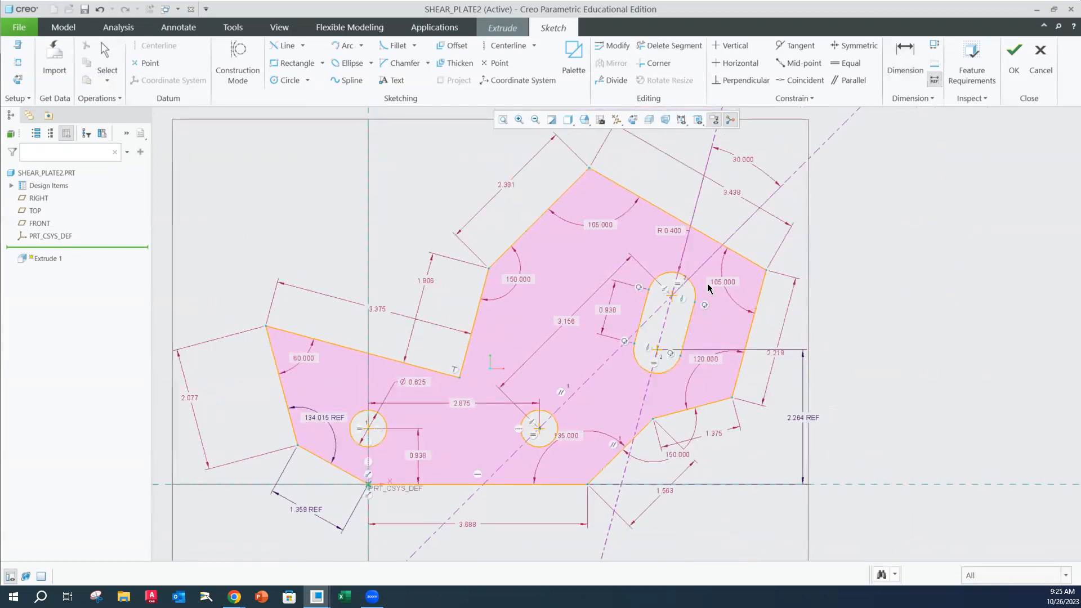
pyautogui.scroll(1, 629, 301)
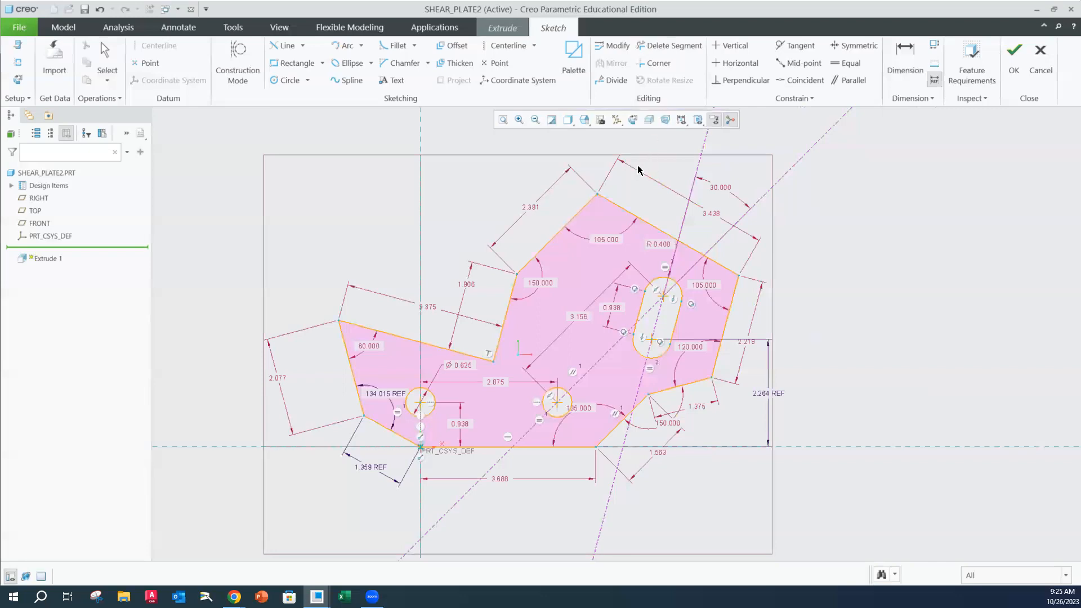
pyautogui.click(618, 120)
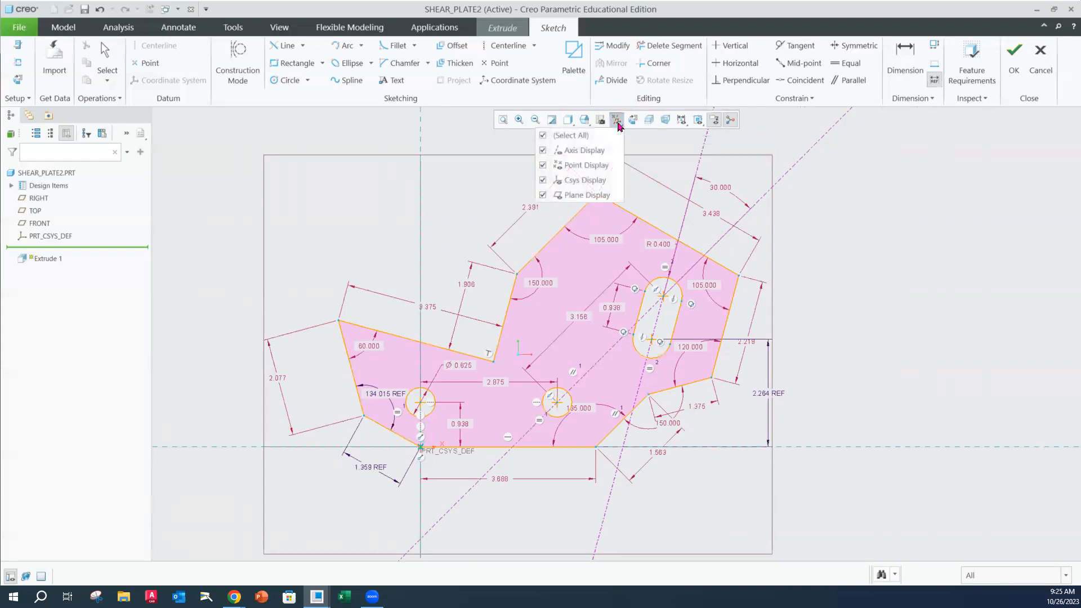
pyautogui.click(543, 136)
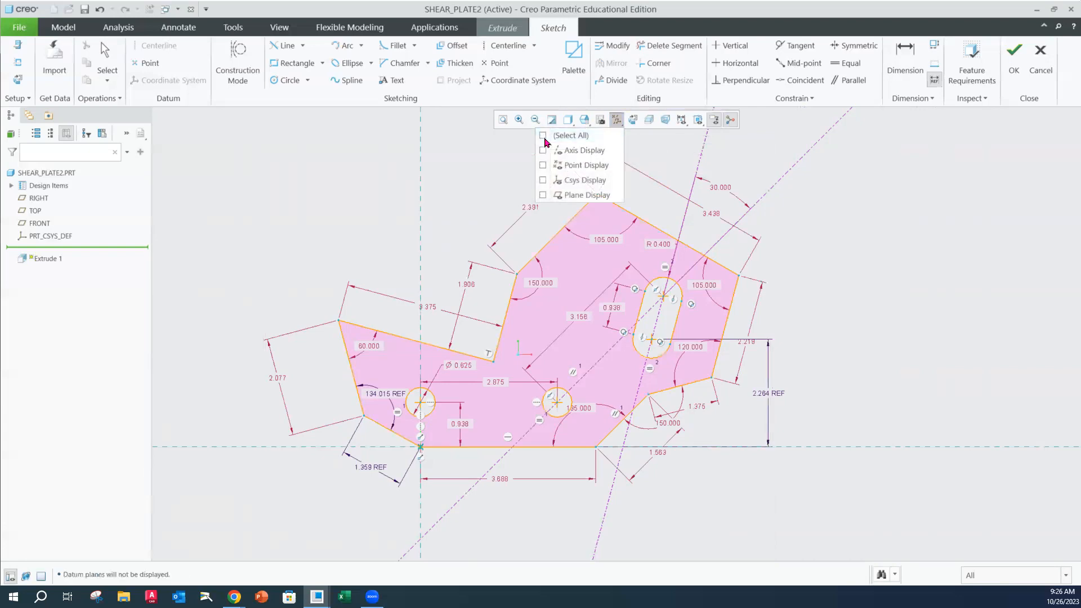
pyautogui.click(905, 345)
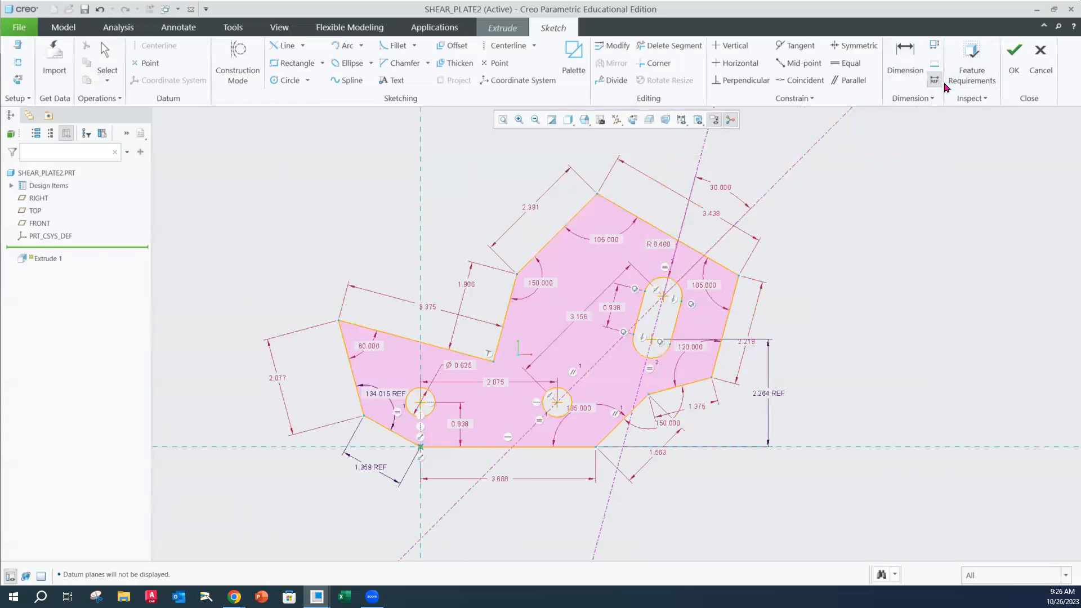
pyautogui.middleClick(834, 264)
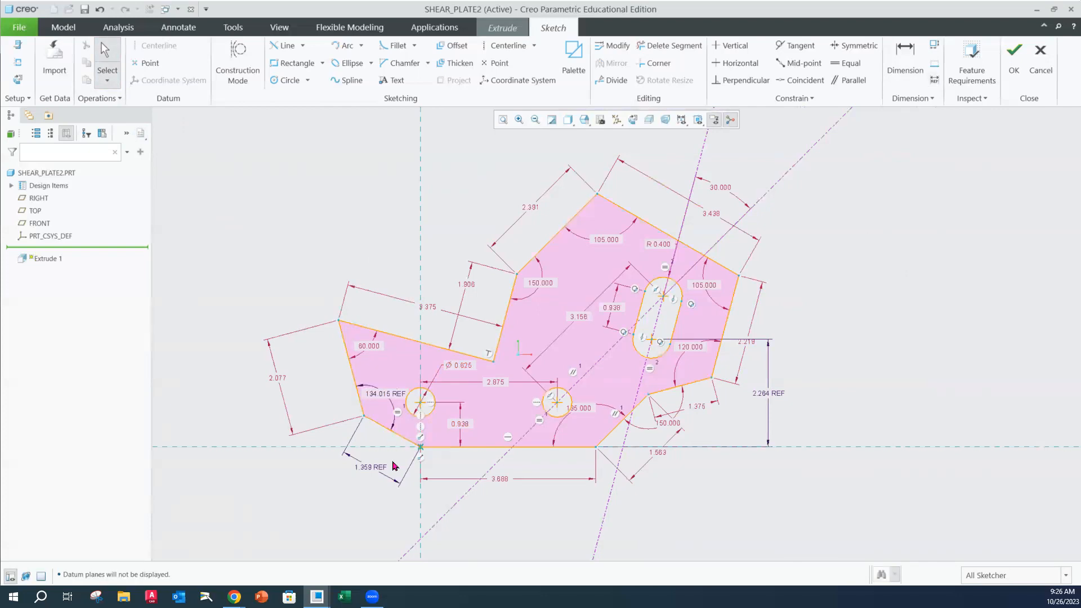
# Rearrange the crowded dimensions near the slot and the plate's lower-right, right and top corners so their labels are spaced apart
pyautogui.moveTo(590, 413); pyautogui.dragTo(589, 426)
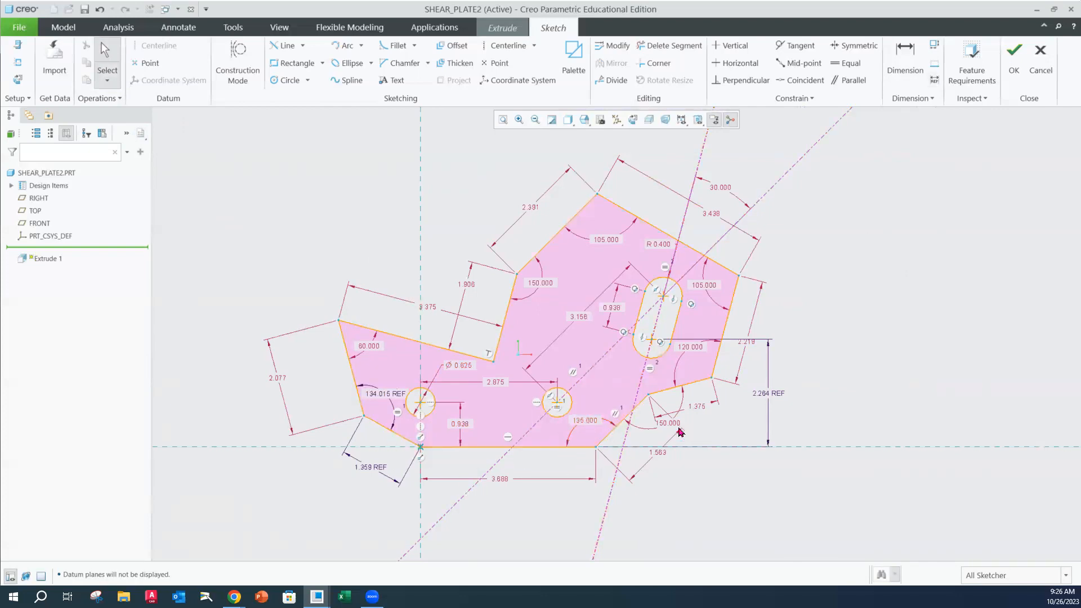
pyautogui.moveTo(697, 409)
pyautogui.mouseDown()
pyautogui.moveTo(708, 472)
pyautogui.moveTo(653, 464)
pyautogui.mouseUp()
pyautogui.moveTo(669, 426); pyautogui.dragTo(681, 408)
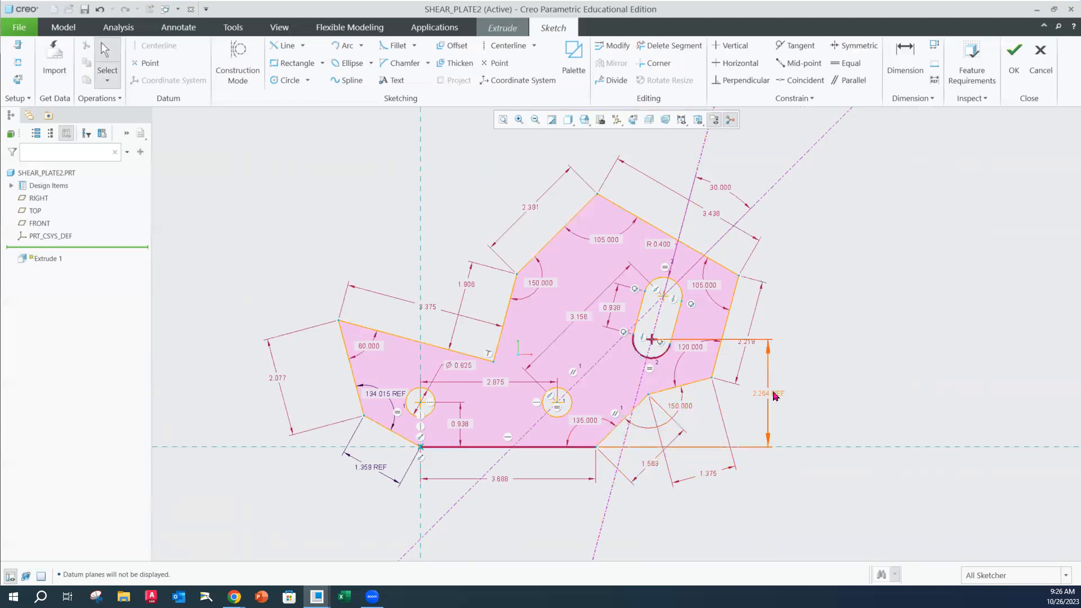
pyautogui.moveTo(751, 342); pyautogui.dragTo(755, 323)
pyautogui.moveTo(701, 350); pyautogui.dragTo(701, 360)
pyautogui.moveTo(708, 290); pyautogui.dragTo(715, 294)
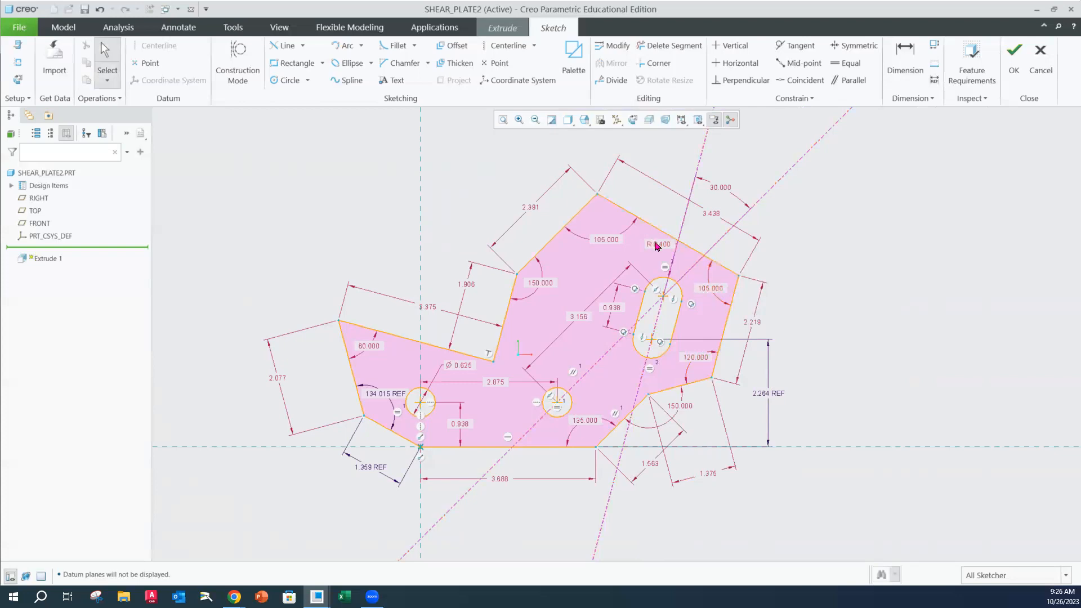
pyautogui.moveTo(663, 243); pyautogui.dragTo(653, 255)
pyautogui.moveTo(605, 241); pyautogui.dragTo(602, 232)
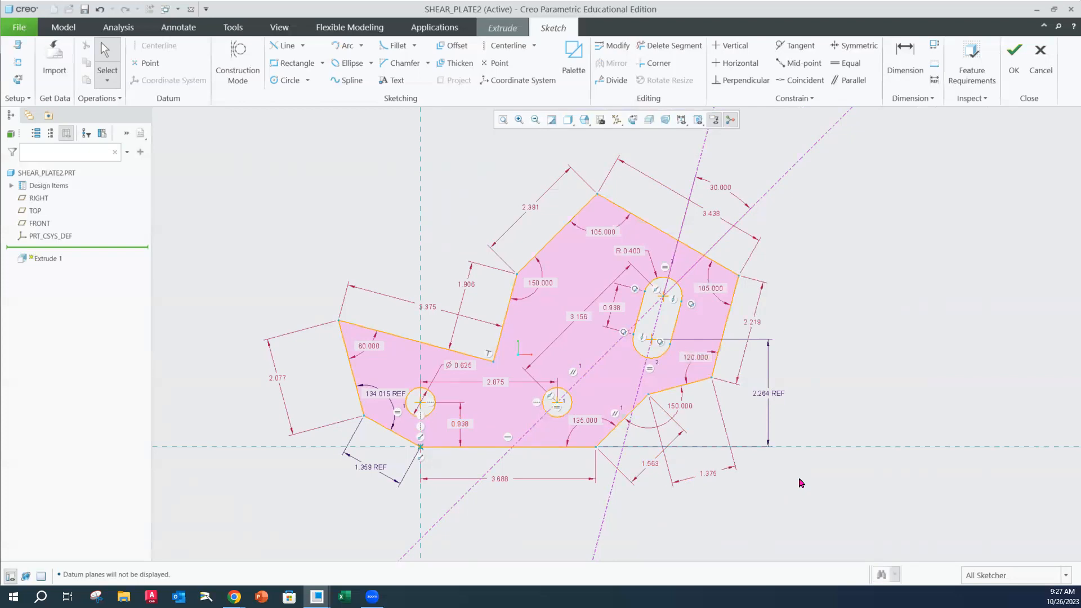
# Capture the dimensioned sketch as a screen snip, capture it again with Snipping Tool, and close Snipping Tool
pyautogui.press('super+shift+s')
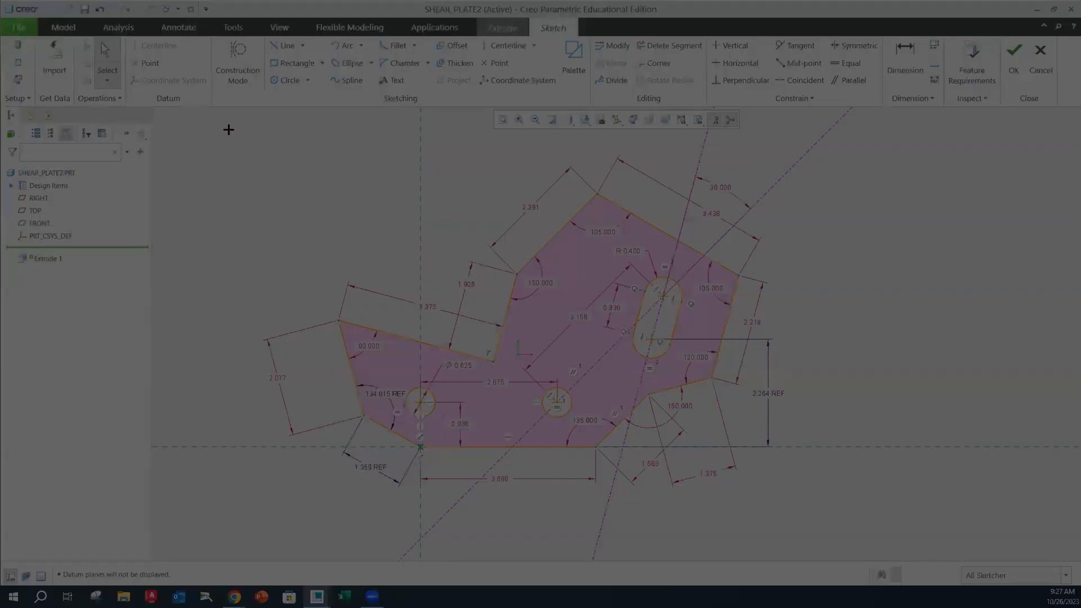
pyautogui.moveTo(233, 137)
pyautogui.mouseDown()
pyautogui.moveTo(394, 250)
pyautogui.moveTo(740, 457)
pyautogui.moveTo(782, 509)
pyautogui.moveTo(789, 502)
pyautogui.mouseUp()
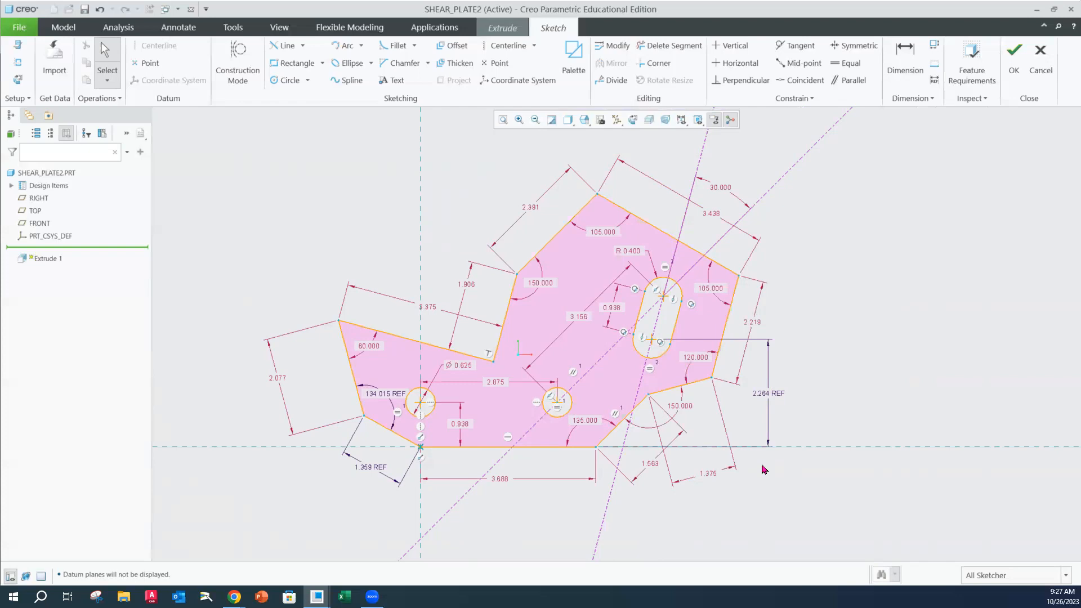
pyautogui.click(96, 596)
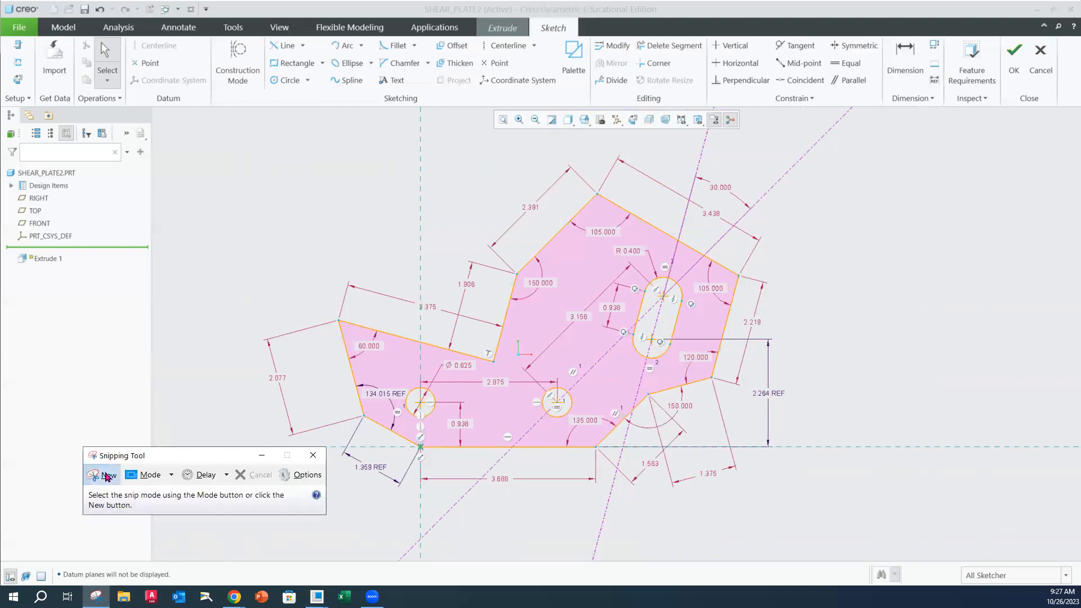
pyautogui.click(104, 474)
pyautogui.moveTo(269, 155)
pyautogui.mouseDown()
pyautogui.moveTo(326, 220)
pyautogui.moveTo(659, 448)
pyautogui.moveTo(799, 508)
pyautogui.mouseUp()
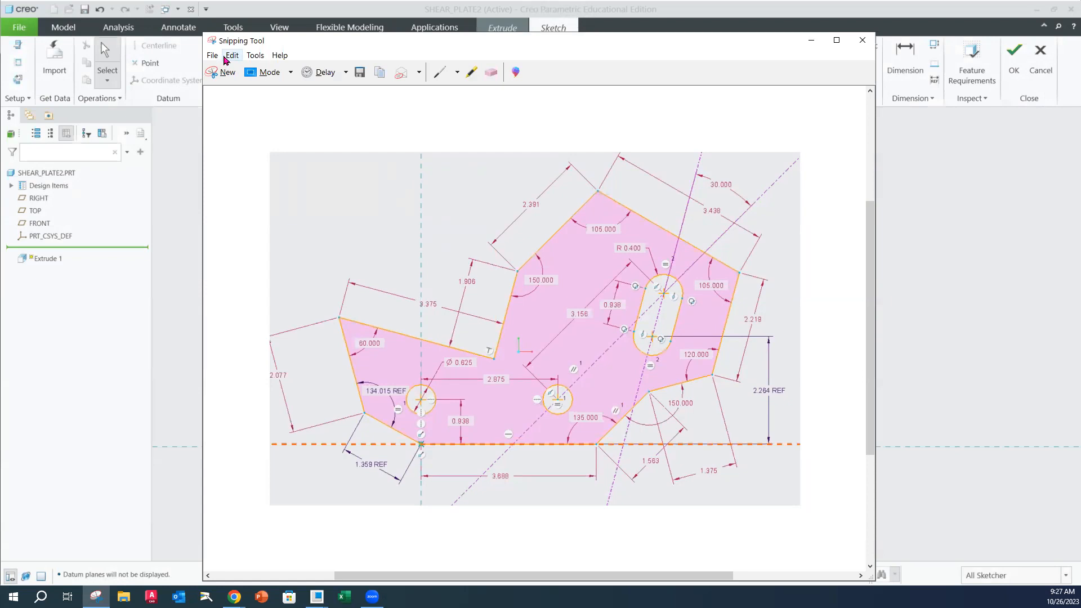
pyautogui.click(862, 40)
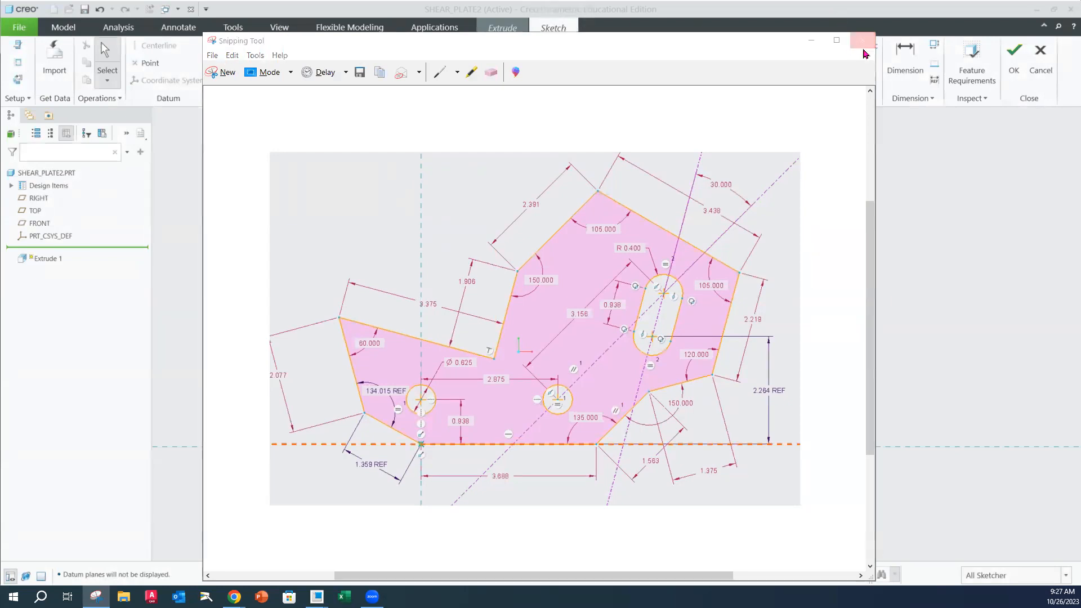
pyautogui.click(587, 319)
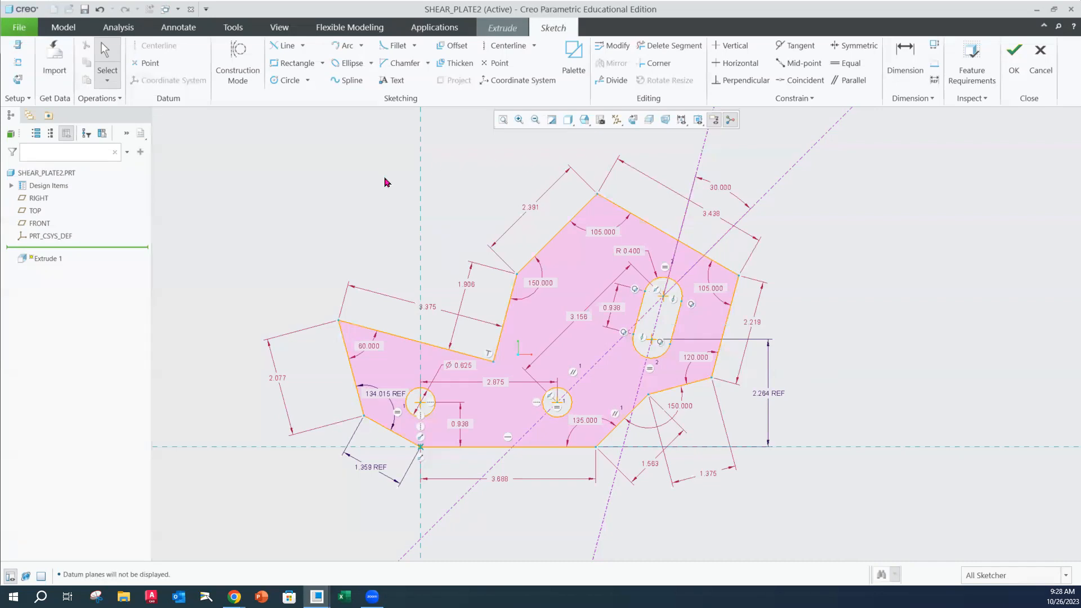
# Check the sketch against the feature requirements and accept it as the section for the extrusion
pyautogui.click(964, 75)
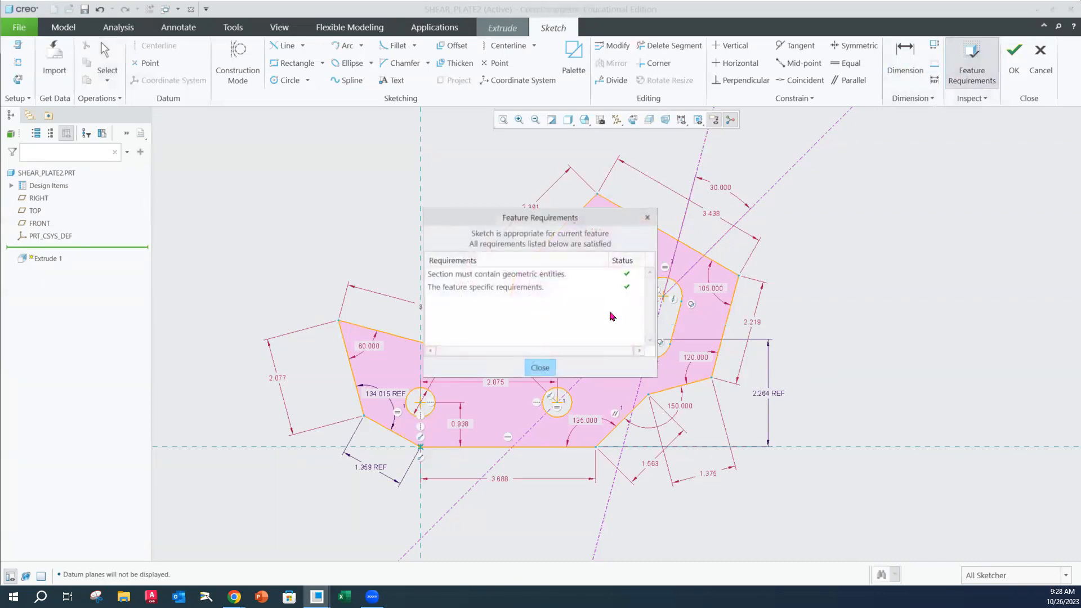
pyautogui.click(542, 368)
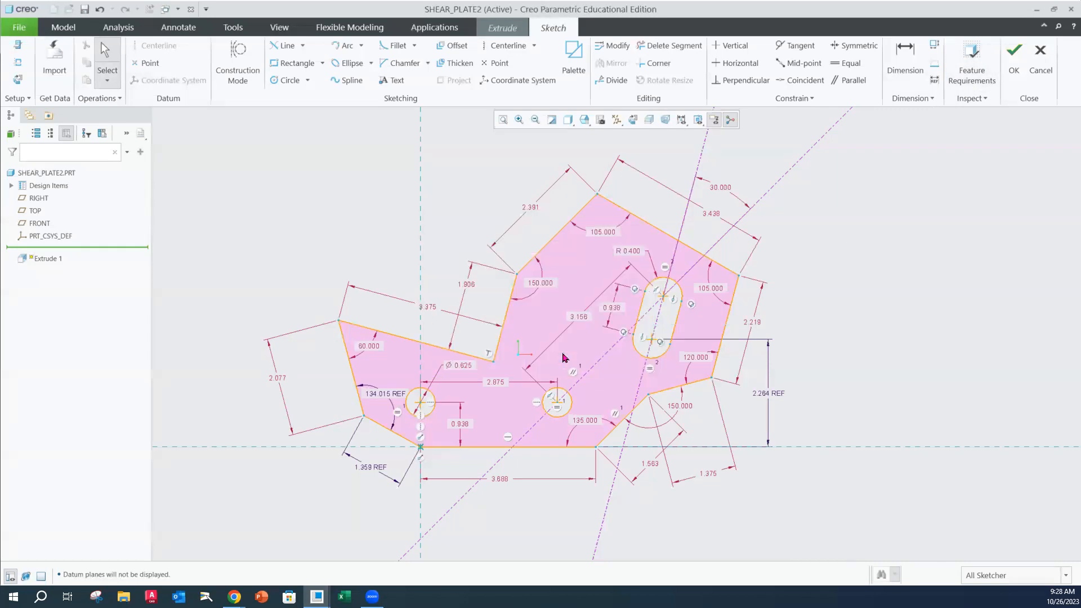
pyautogui.click(1012, 73)
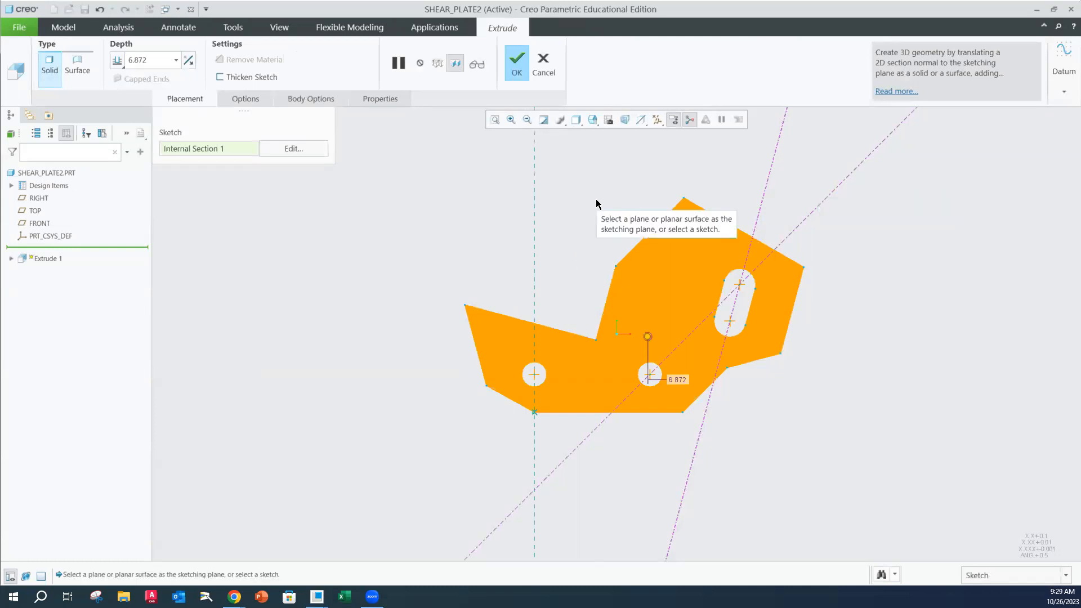
# Set the plate's extrusion depth to 0.25
pyautogui.moveTo(596, 200); pyautogui.dragTo(573, 217, button='middle')
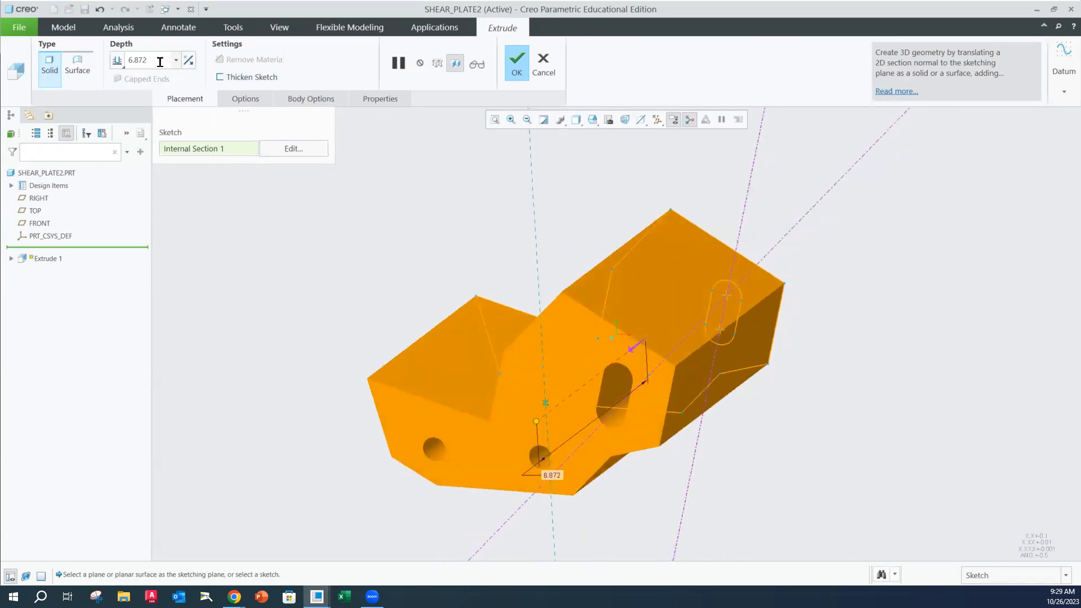
pyautogui.click(553, 476)
pyautogui.doubleClick(139, 59)
pyautogui.write('0.25')
pyautogui.press('Return')
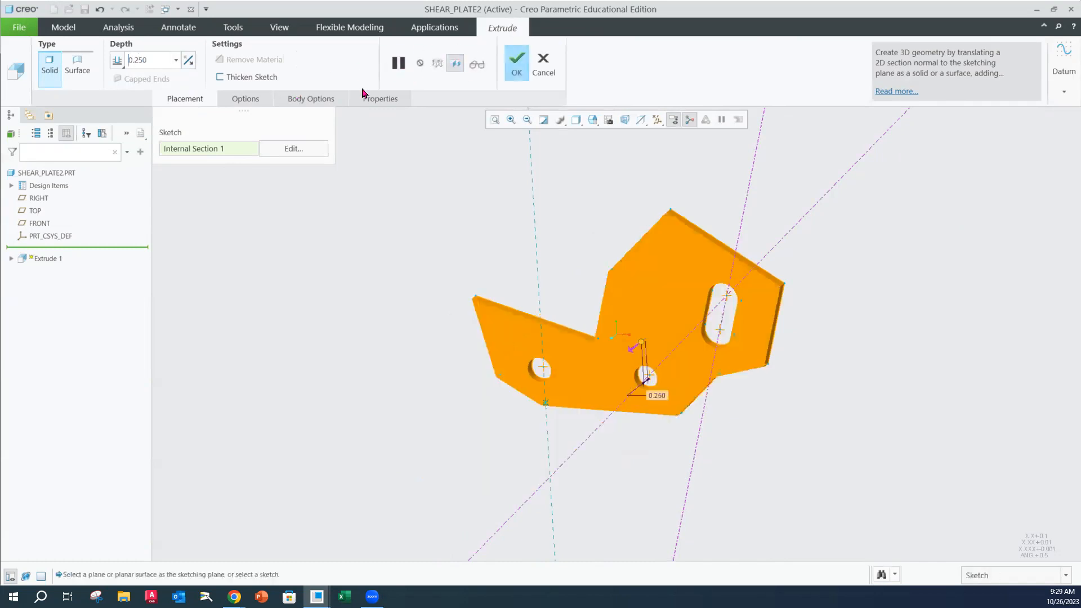
pyautogui.moveTo(847, 249)
pyautogui.mouseDown(button='middle')
pyautogui.moveTo(834, 246)
pyautogui.moveTo(848, 239)
pyautogui.mouseUp(button='middle')
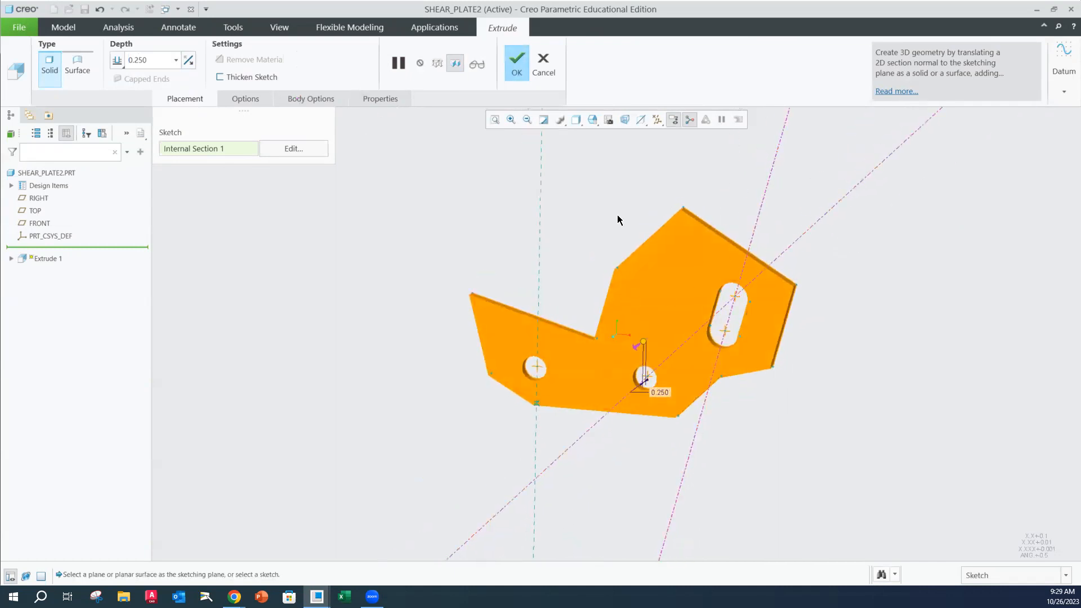
# Accept the 0.25 extrusion and save SHEAR_PLATE2.PRT to the WCTC_CREO folder
pyautogui.click(514, 67)
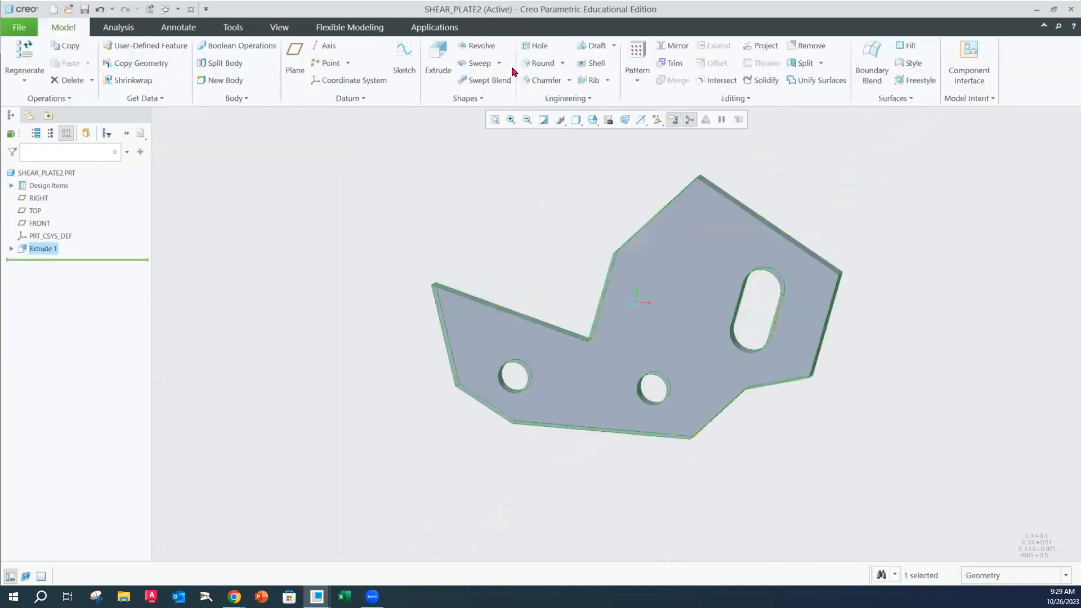
pyautogui.click(560, 254)
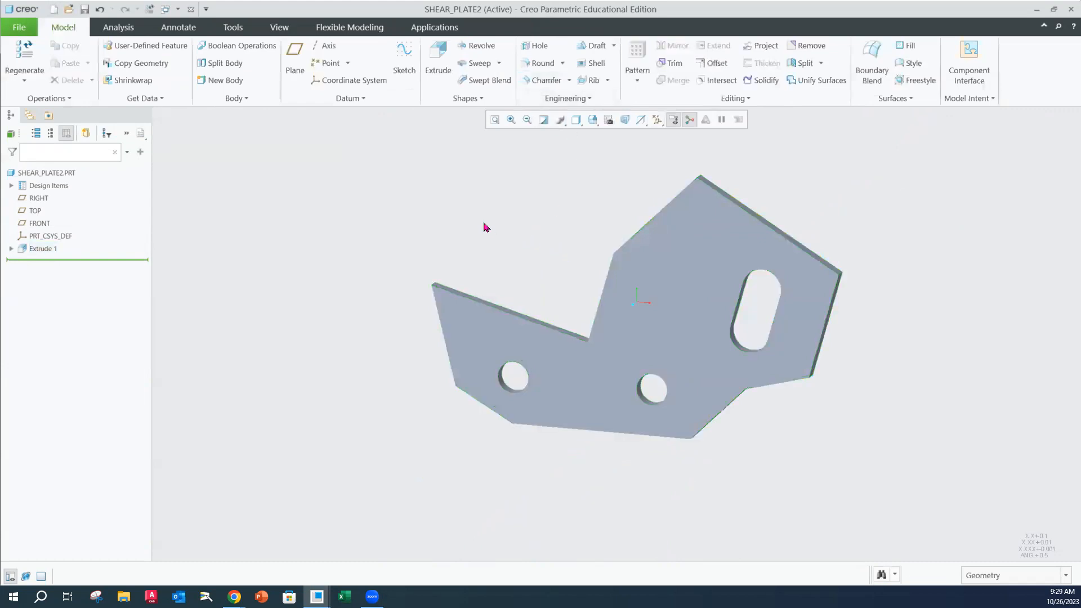
pyautogui.click(18, 28)
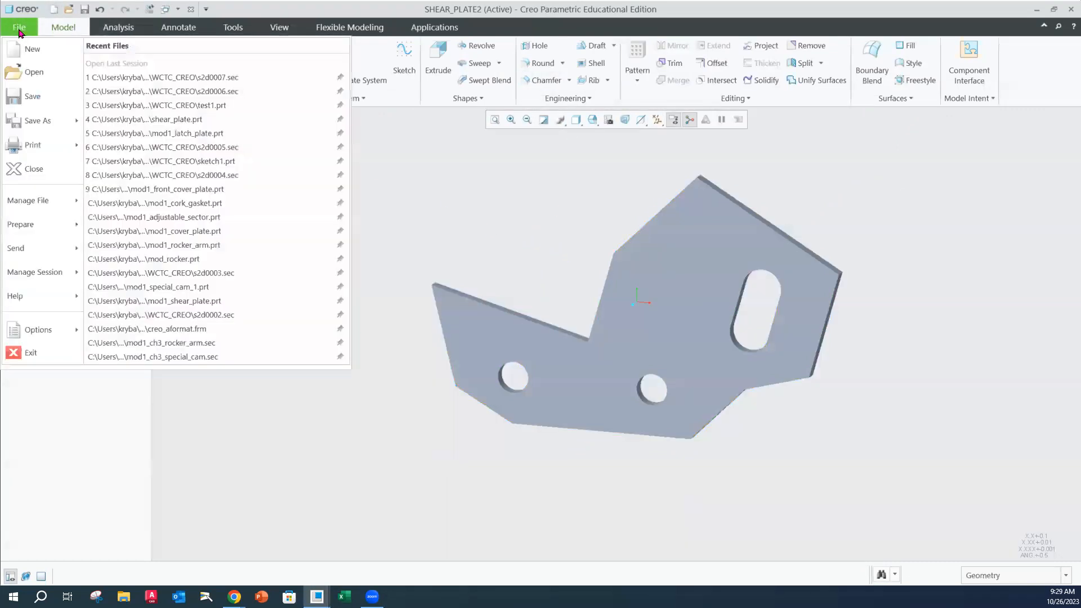
pyautogui.click(19, 96)
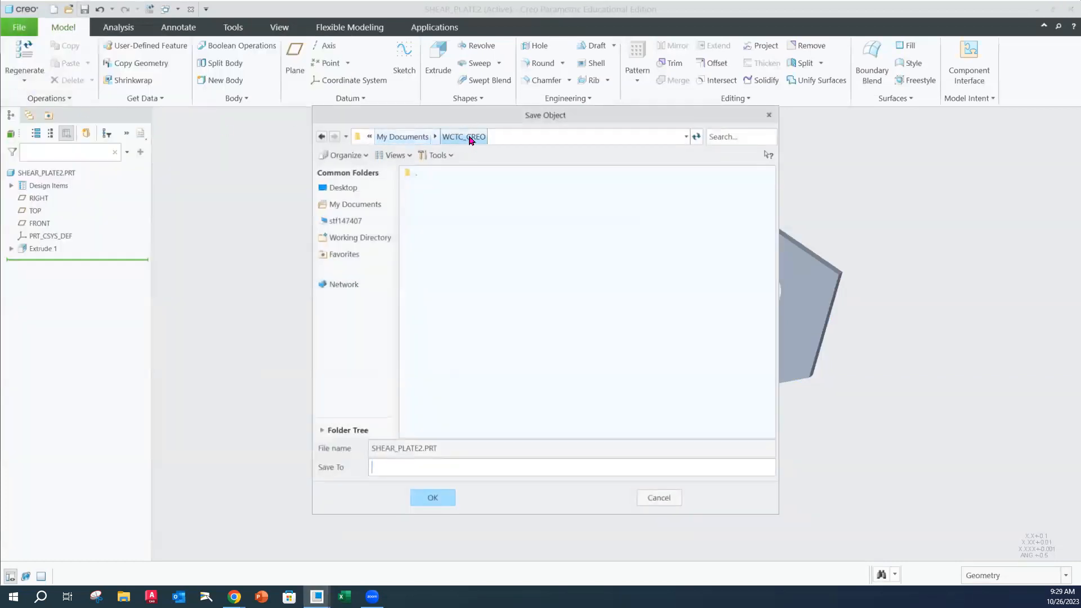
pyautogui.click(446, 471)
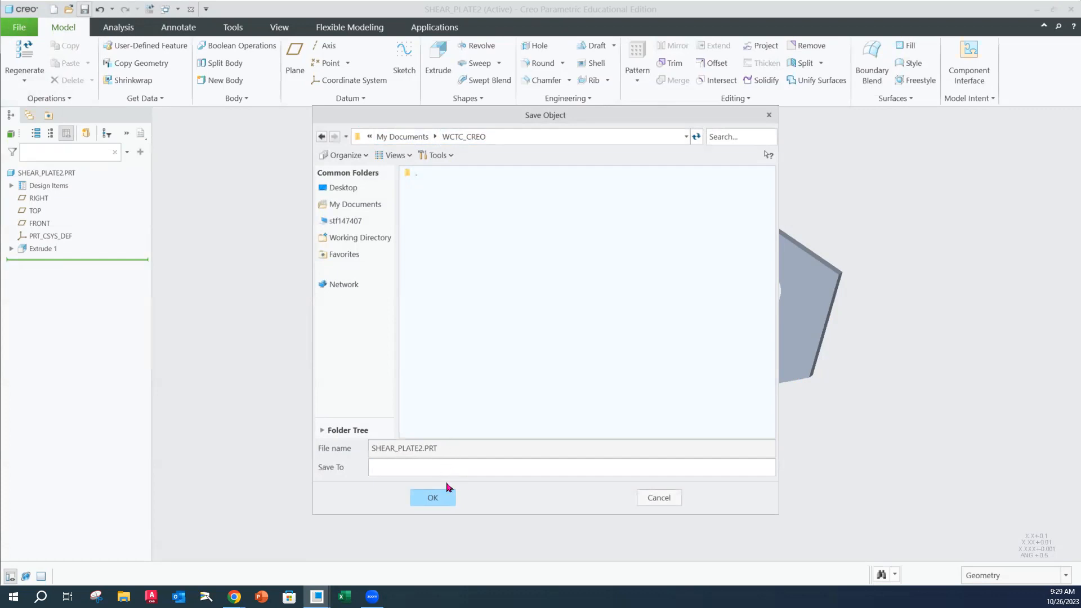
pyautogui.click(433, 499)
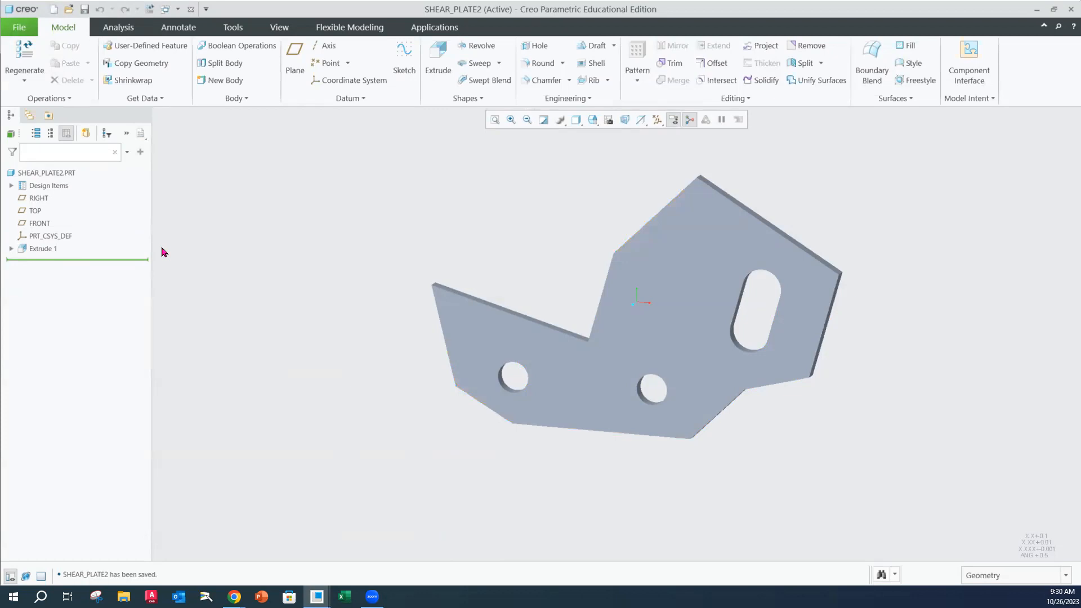
# Open Section 1 of Extrude 1 for editing to review its sketch dimensions, and return to the part
pyautogui.click(11, 249)
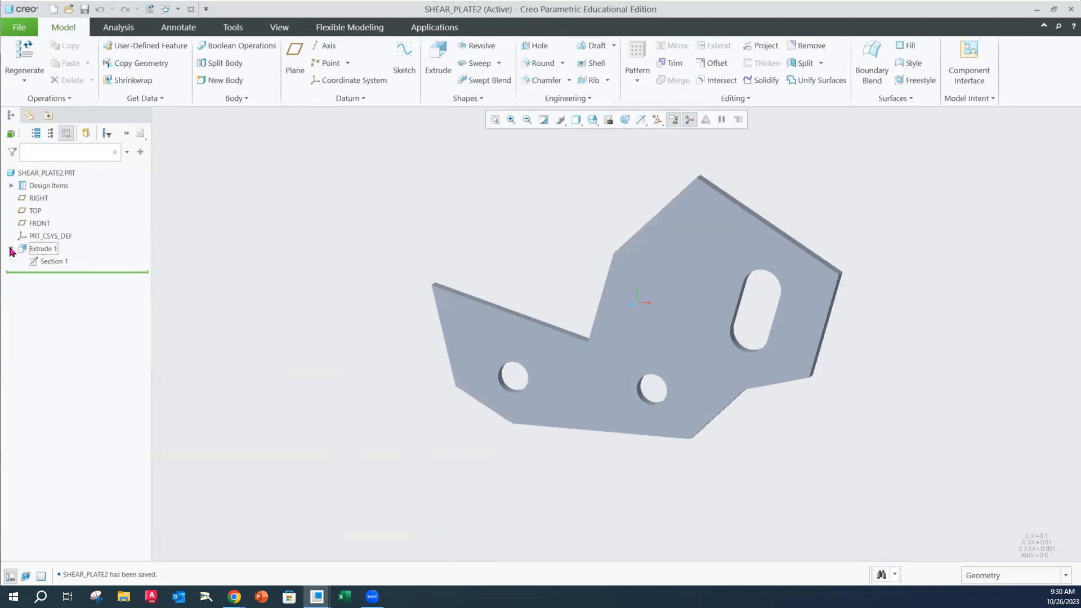
pyautogui.click(48, 263)
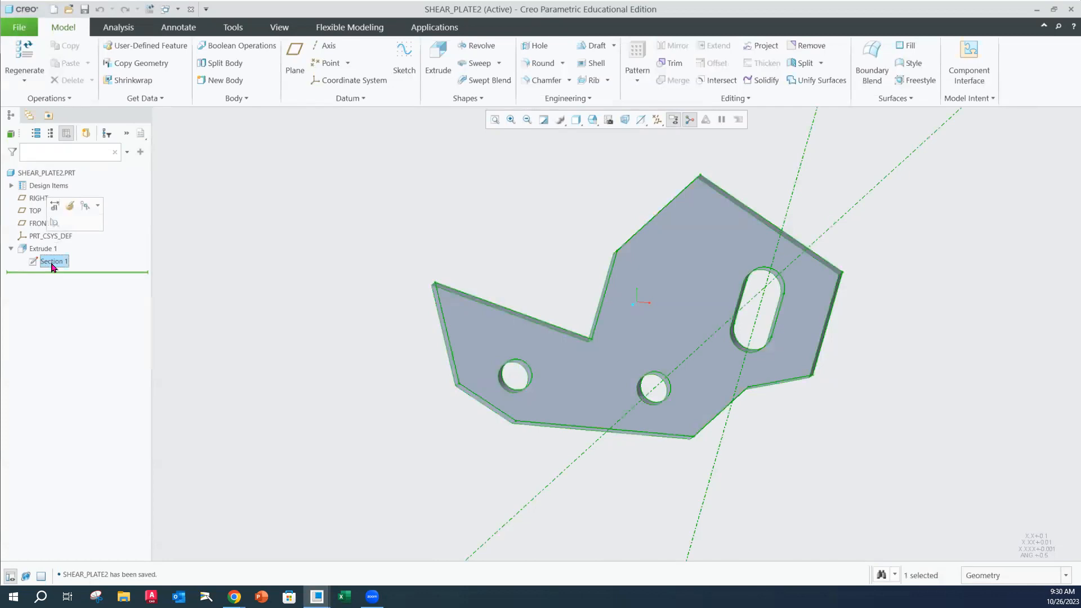
pyautogui.click(69, 210)
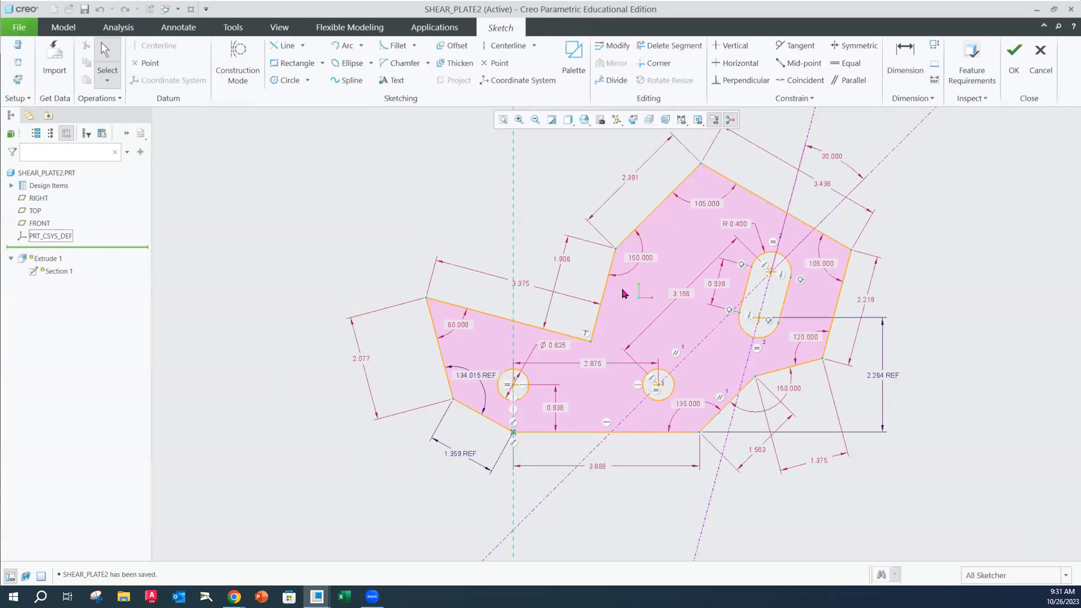
pyautogui.click(1014, 62)
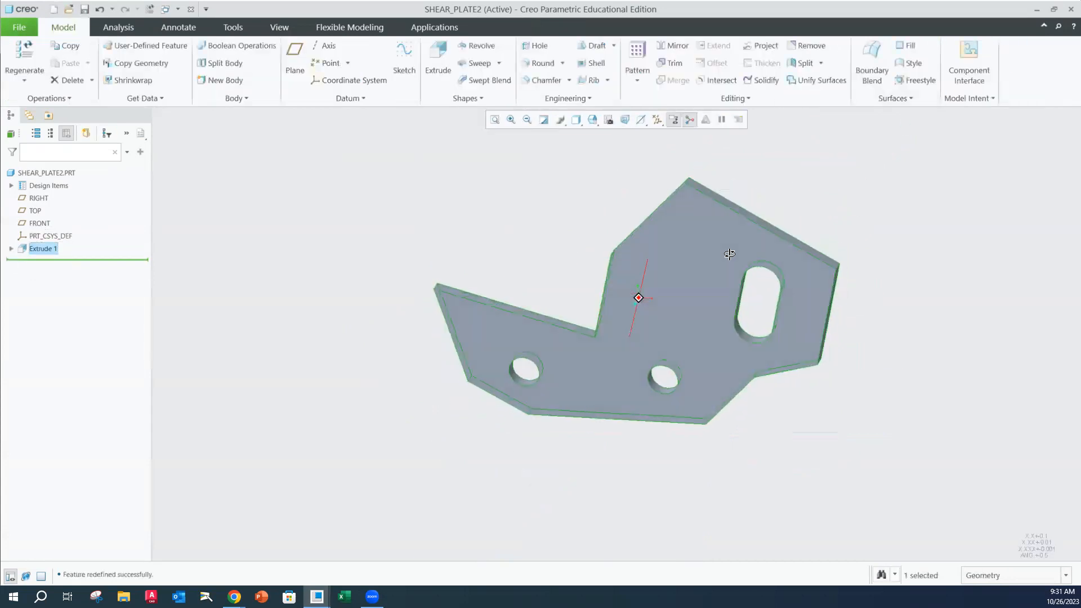
# Save the shear plate part again and inspect the solid from an angle
pyautogui.click(19, 27)
pyautogui.click(28, 98)
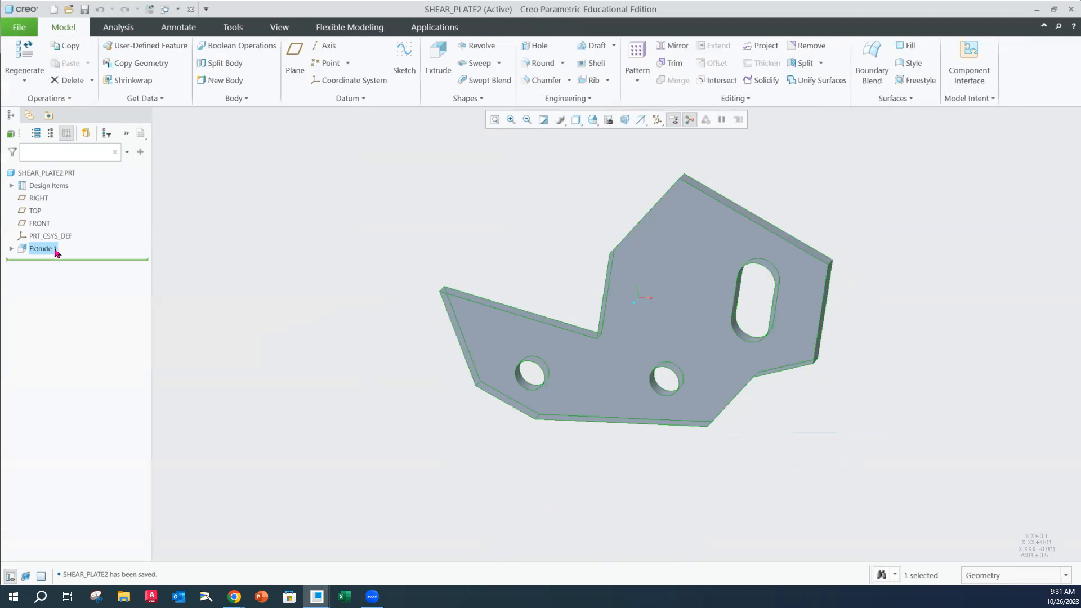
pyautogui.click(494, 222)
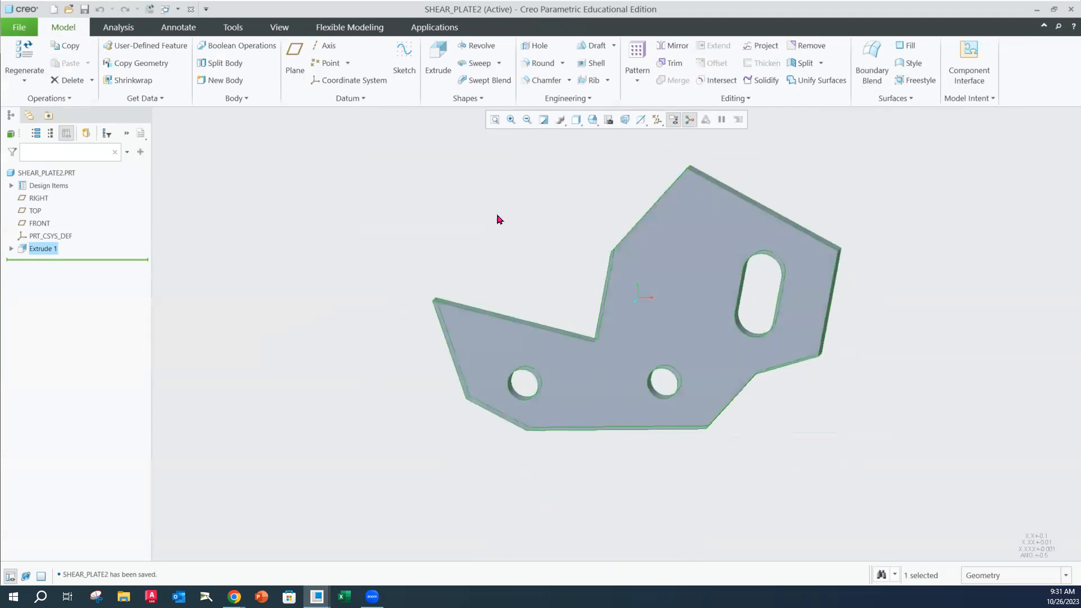
pyautogui.moveTo(524, 219); pyautogui.dragTo(534, 246, button='middle')
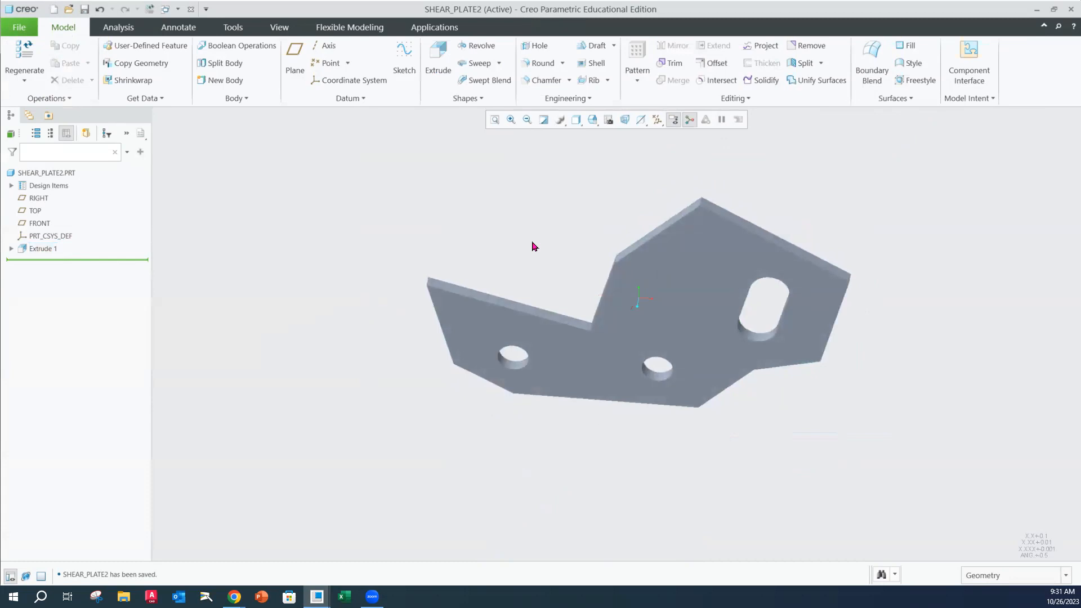
pyautogui.moveTo(528, 227)
pyautogui.mouseDown(button='middle')
pyautogui.moveTo(541, 205)
pyautogui.moveTo(524, 207)
pyautogui.mouseUp(button='middle')
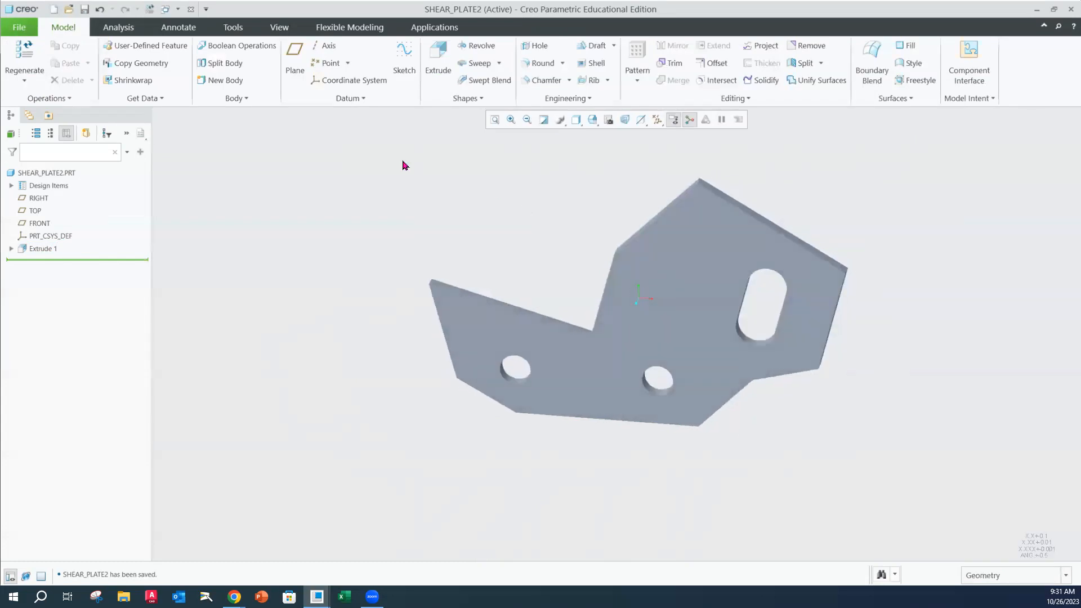
# Delete all old versions of the shear_plate2 part file from disk
pyautogui.click(23, 30)
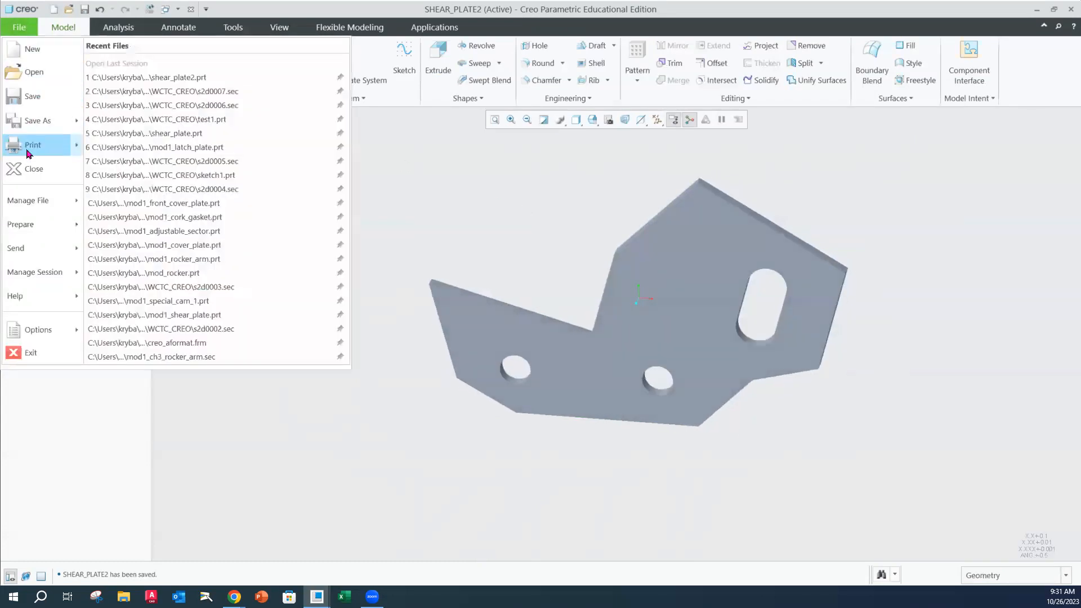
pyautogui.moveTo(26, 207)
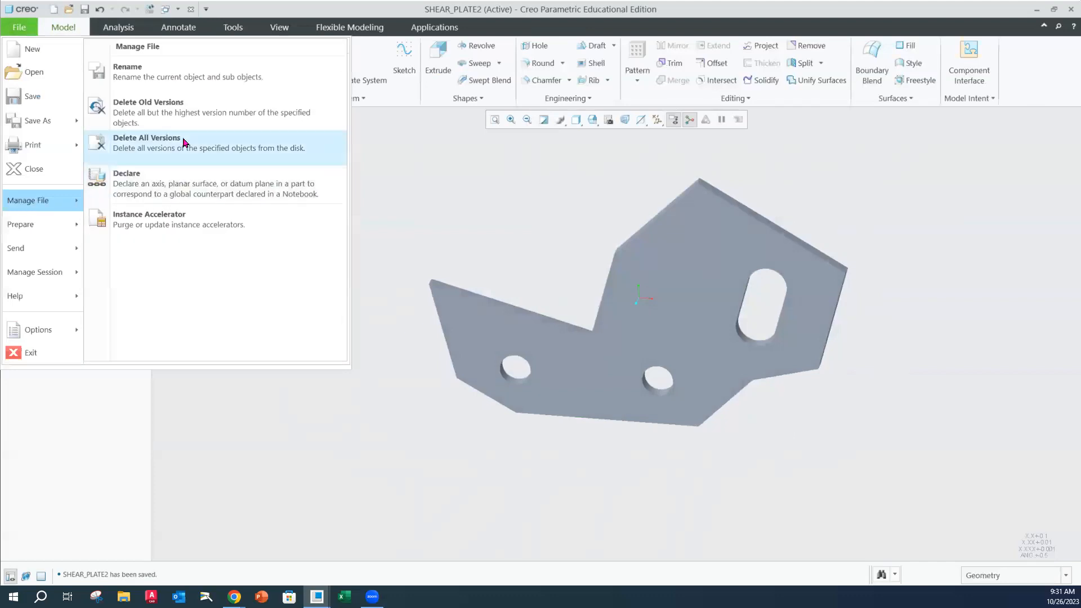
pyautogui.click(184, 107)
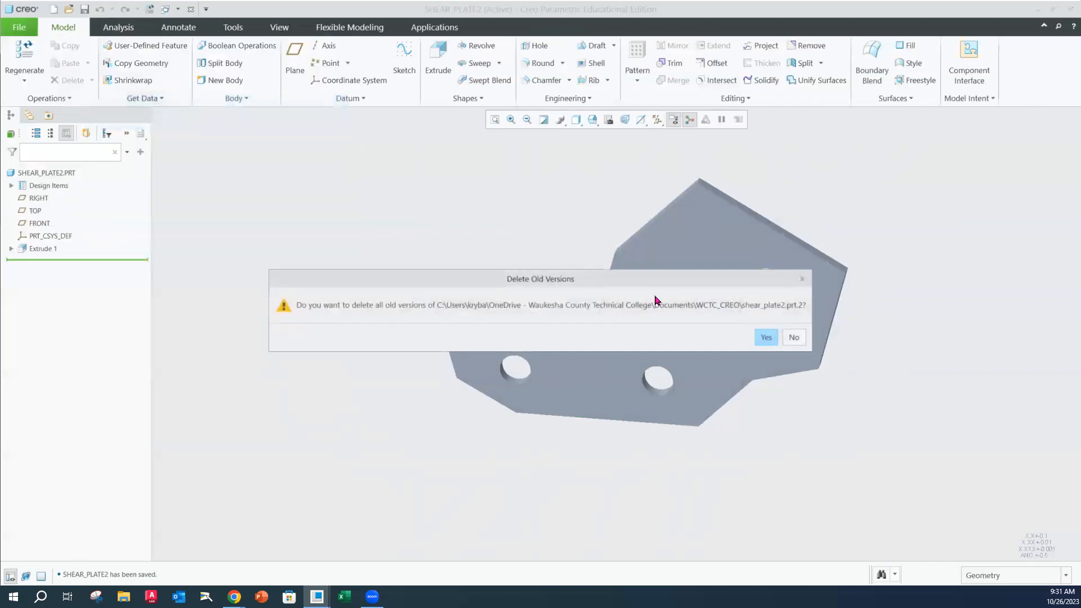
pyautogui.click(766, 338)
pyautogui.click(22, 27)
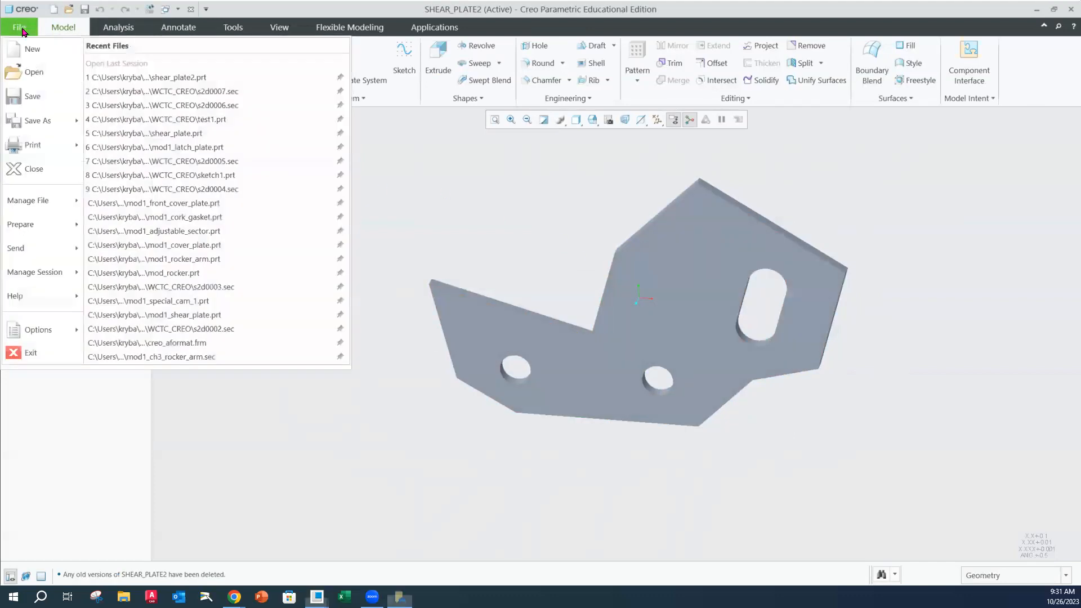
pyautogui.press('Escape')
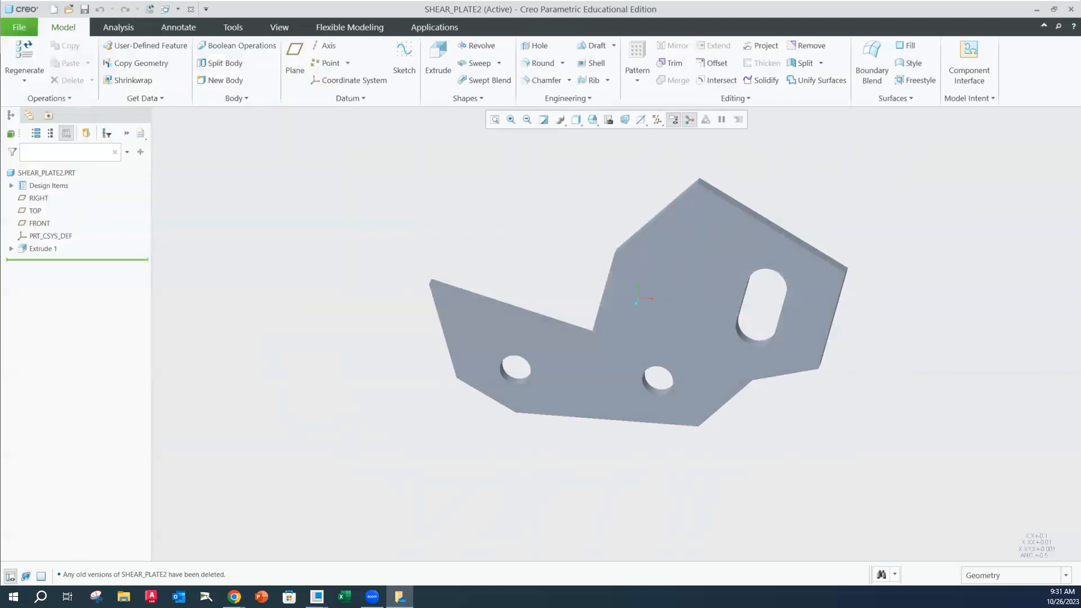
# Close the part and erase all objects not displayed from the session
pyautogui.click(19, 27)
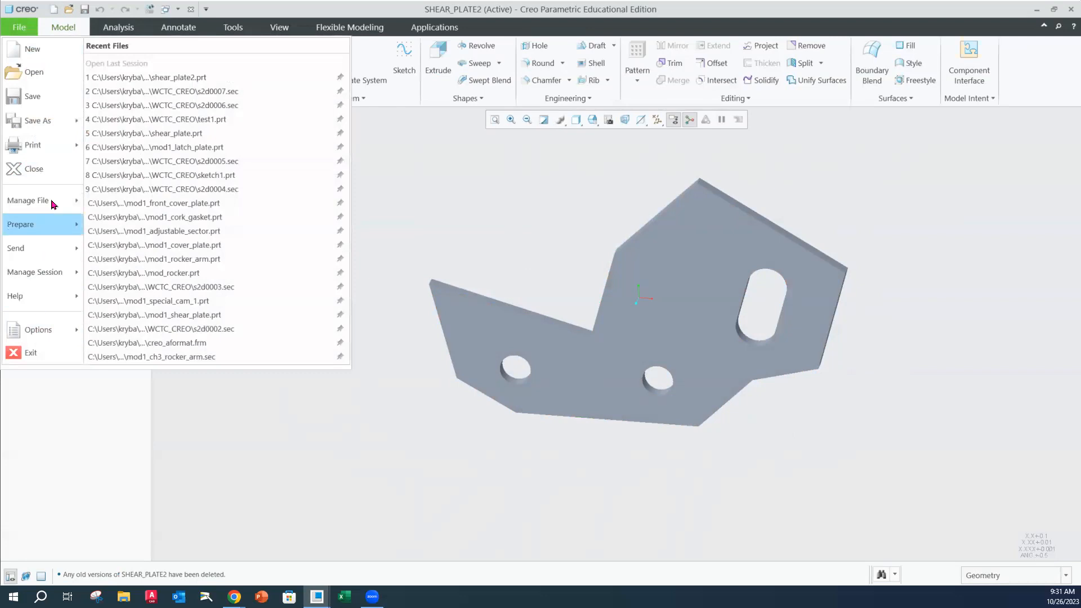
pyautogui.click(32, 165)
pyautogui.click(19, 27)
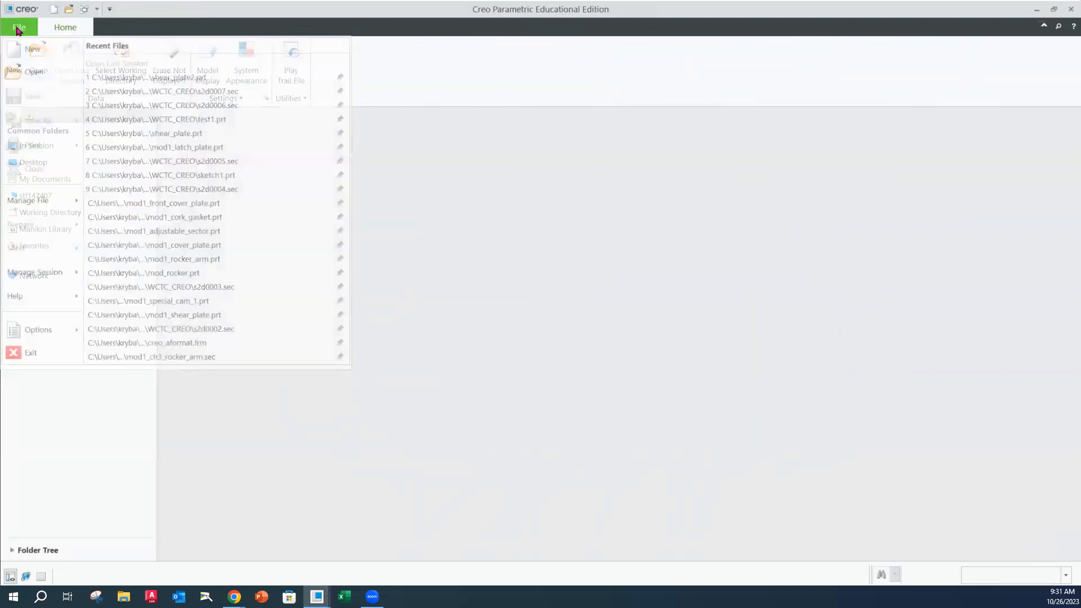
pyautogui.moveTo(33, 271)
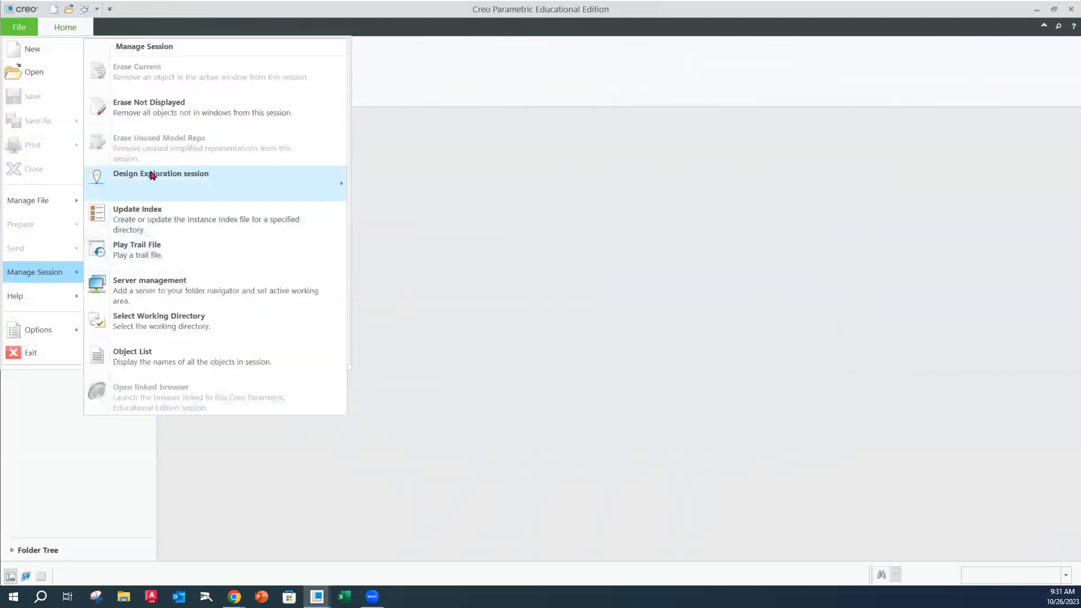
pyautogui.click(160, 112)
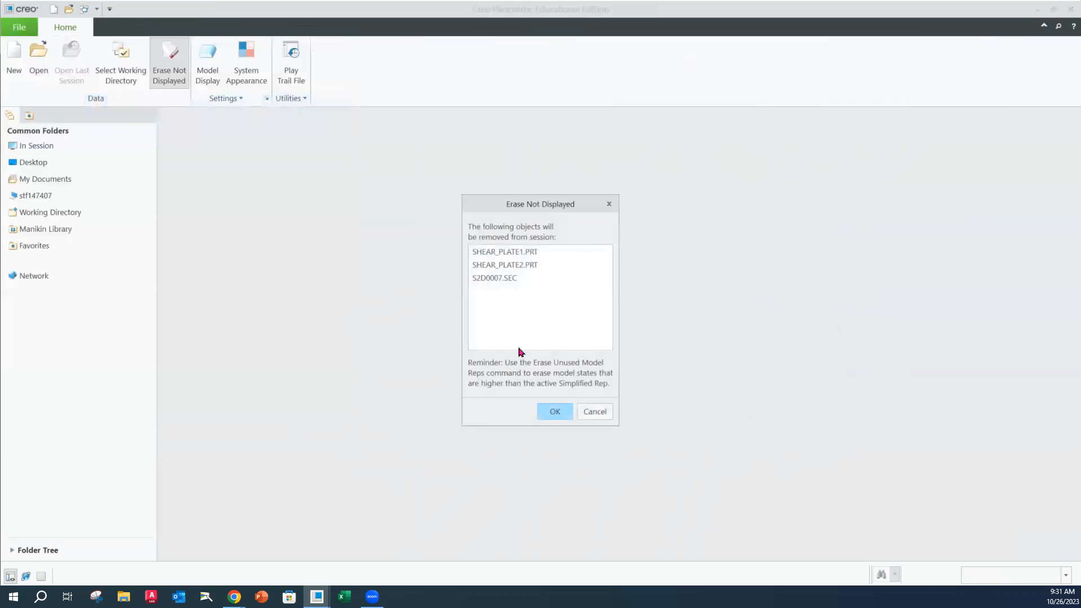
pyautogui.click(549, 416)
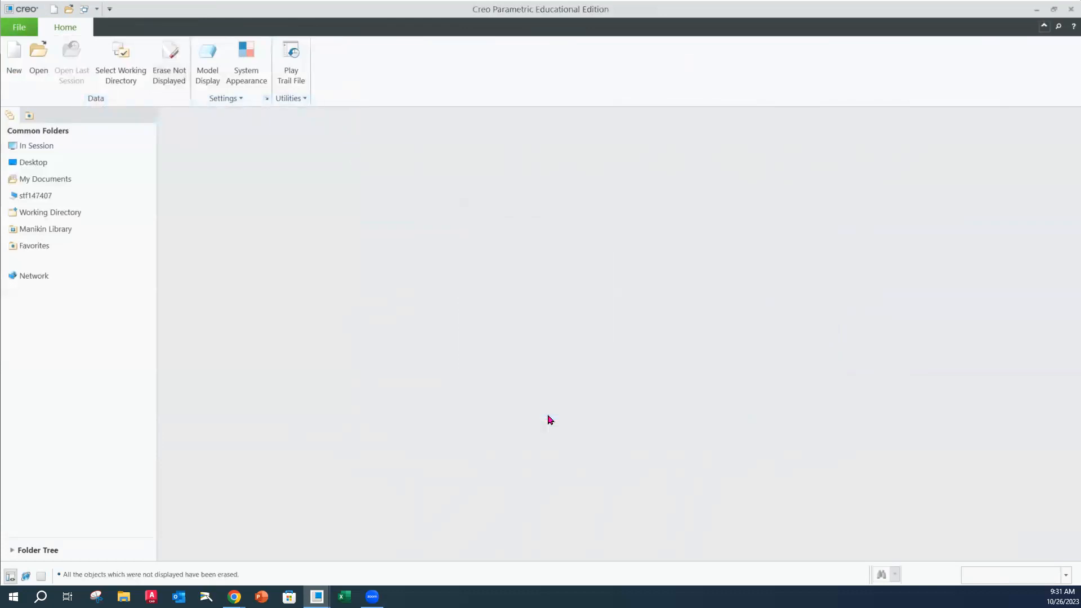